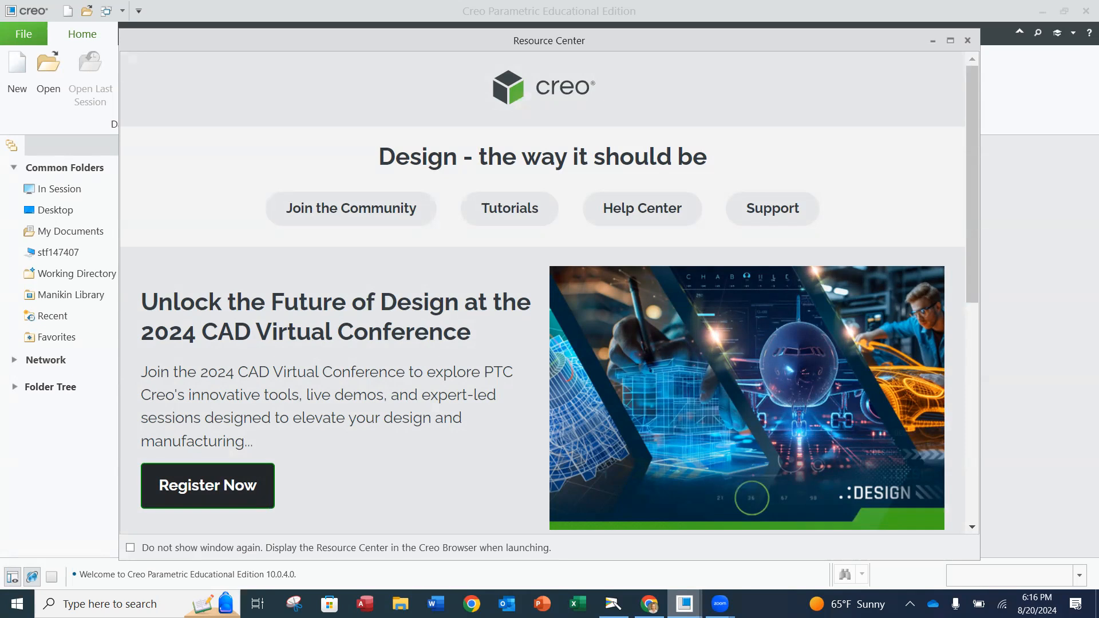
Close the Resource Center and the embedded browser, and set the working directory to the WCTC_CREO folder in My Documents
{"action": "left_click", "coordinate": [968, 42]}
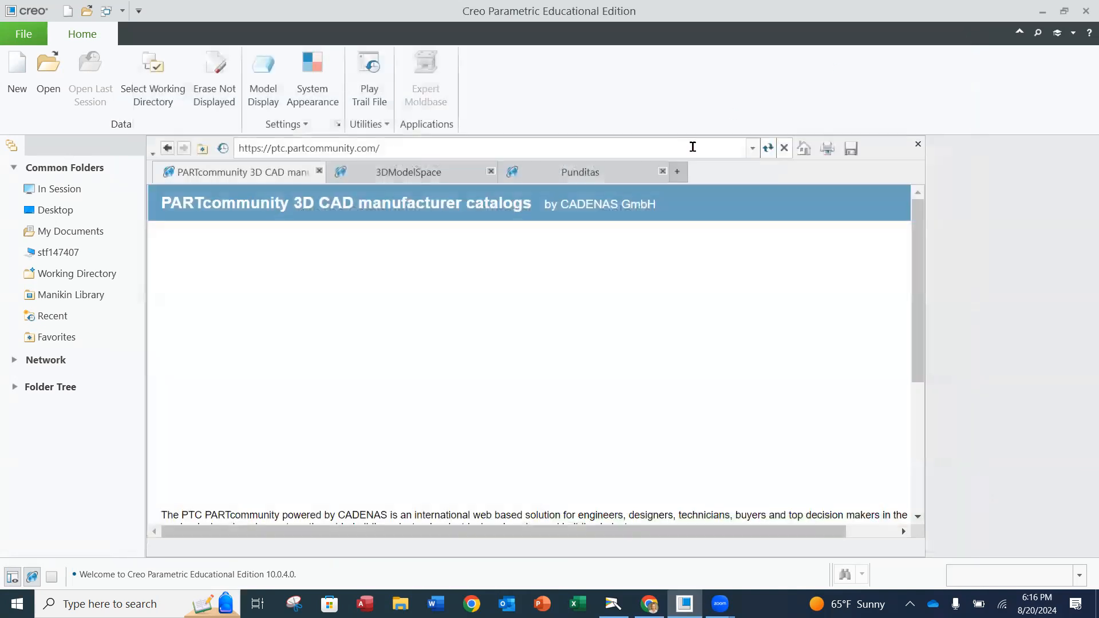
{"action": "left_click", "coordinate": [918, 144]}
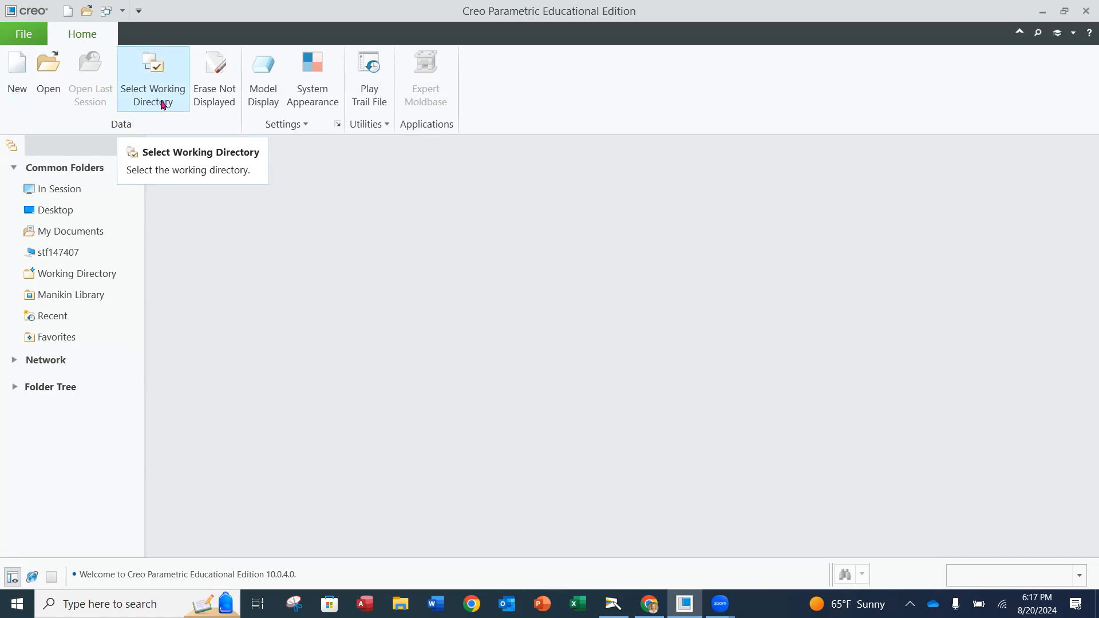
{"action": "left_click", "coordinate": [149, 85]}
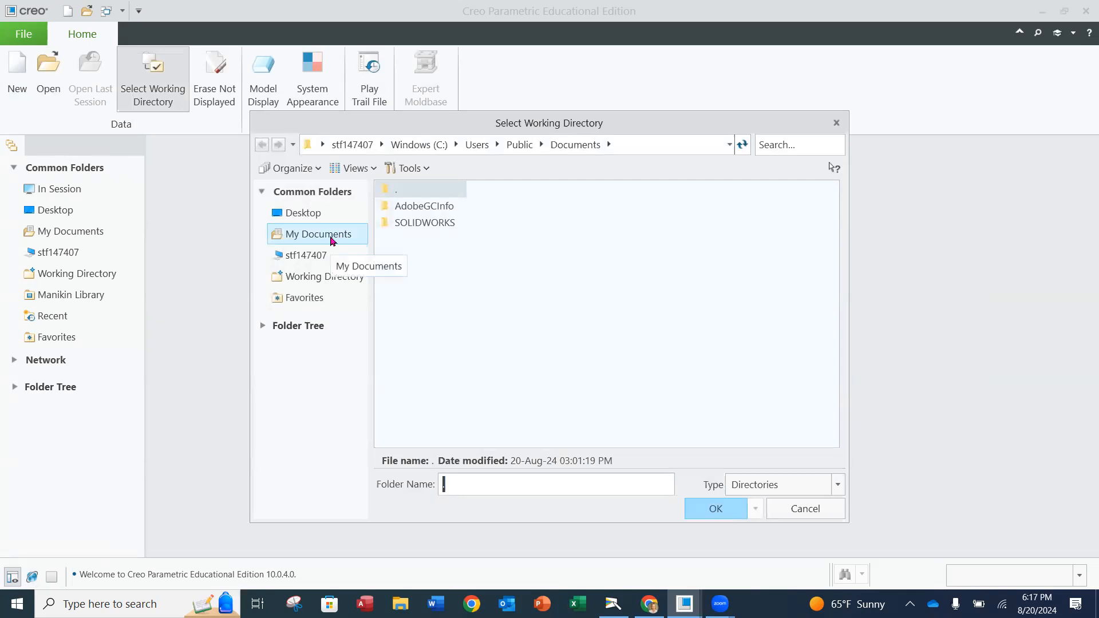
{"action": "left_click", "coordinate": [308, 244]}
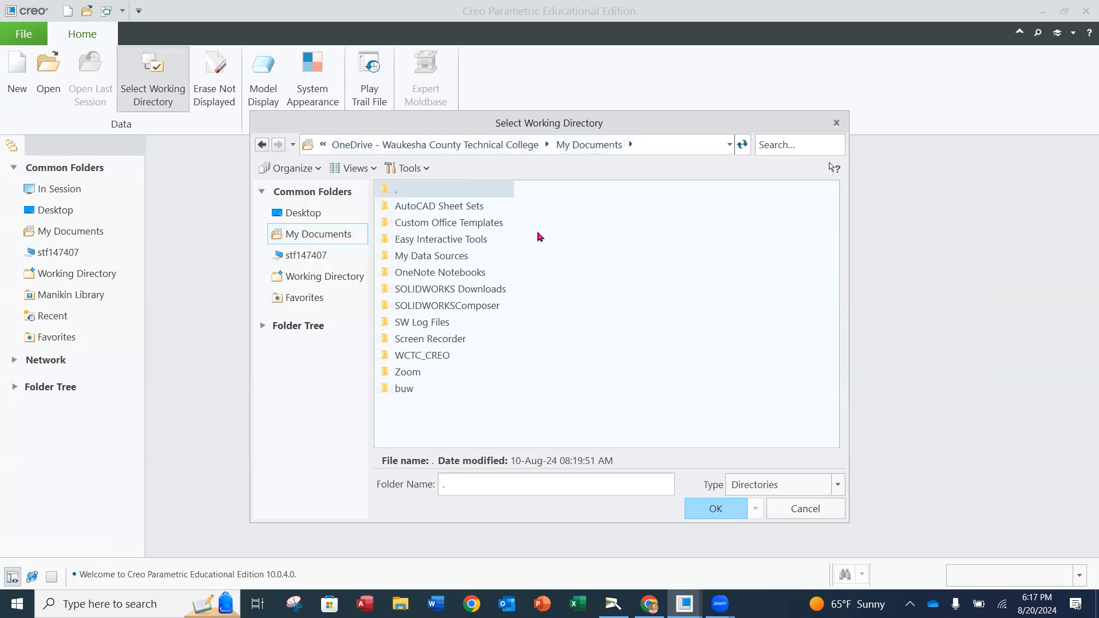
{"action": "left_click", "coordinate": [417, 359]}
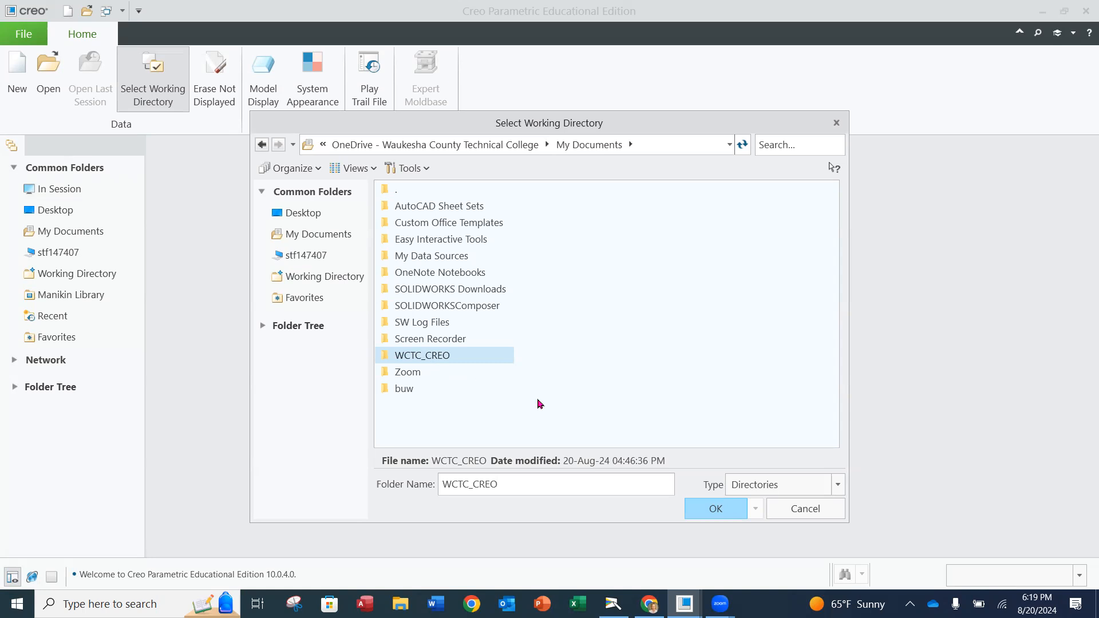
{"action": "left_click", "coordinate": [703, 509]}
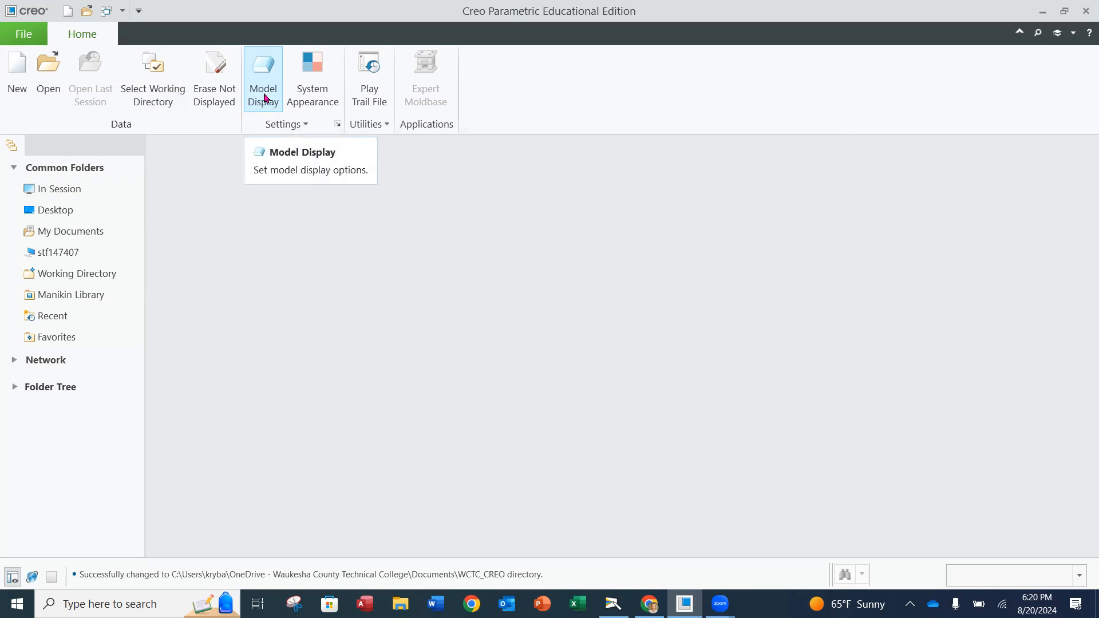
Set the default model orientation to Isometric in the model display options and review the shade quality setting
{"action": "left_click", "coordinate": [265, 98]}
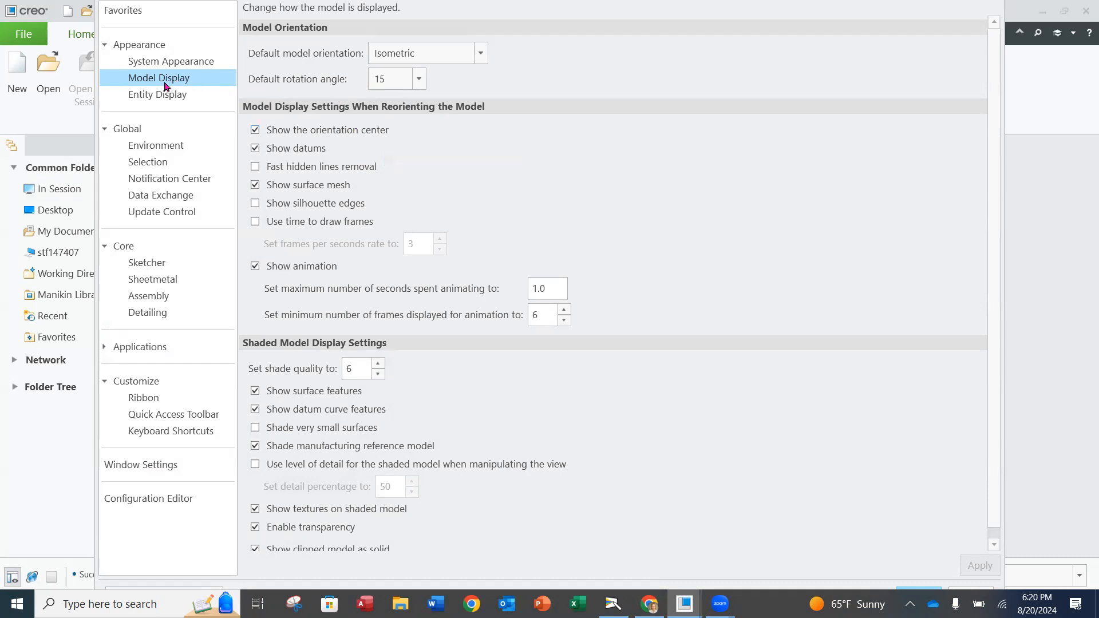
{"action": "left_click", "coordinate": [480, 55]}
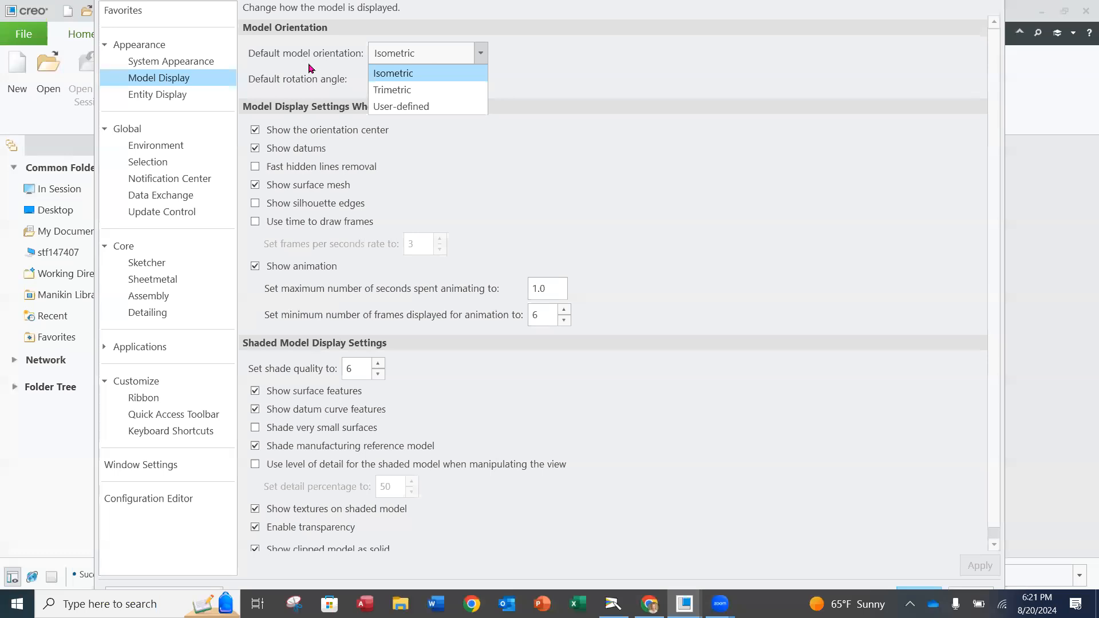
{"action": "left_click", "coordinate": [404, 79]}
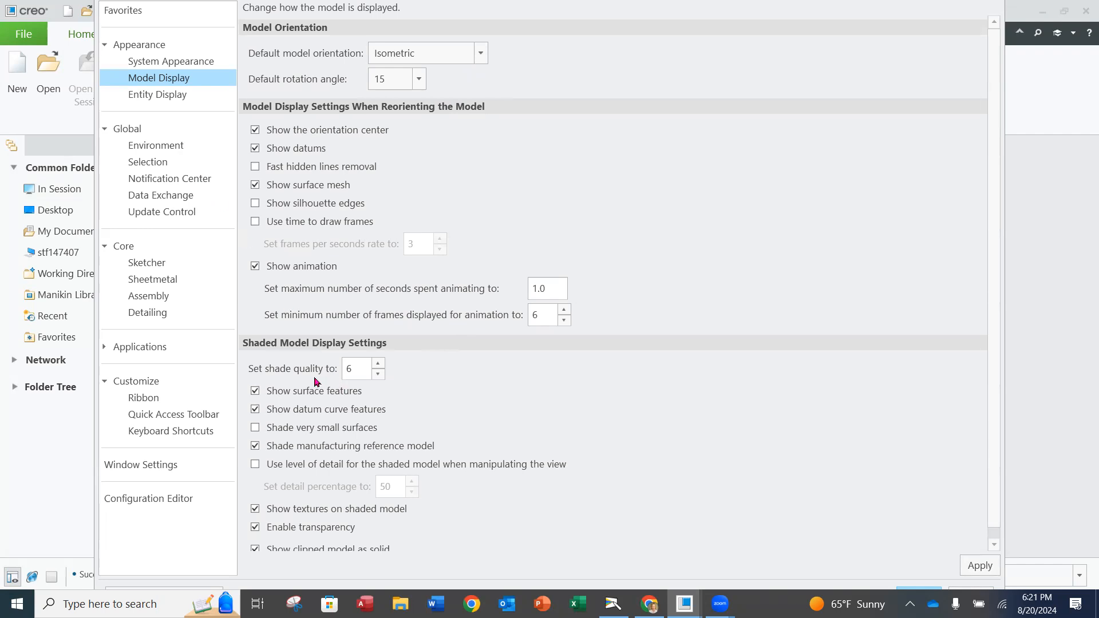
{"action": "double_click", "coordinate": [351, 372]}
{"action": "scroll", "coordinate": [546, 377], "scroll_direction": "down", "scroll_amount": 1}
{"action": "scroll", "coordinate": [539, 387], "scroll_direction": "up", "scroll_amount": 1}
Check the Sketcher's number of decimal places for dimensions and open the Configuration Editor
{"action": "left_click", "coordinate": [163, 260]}
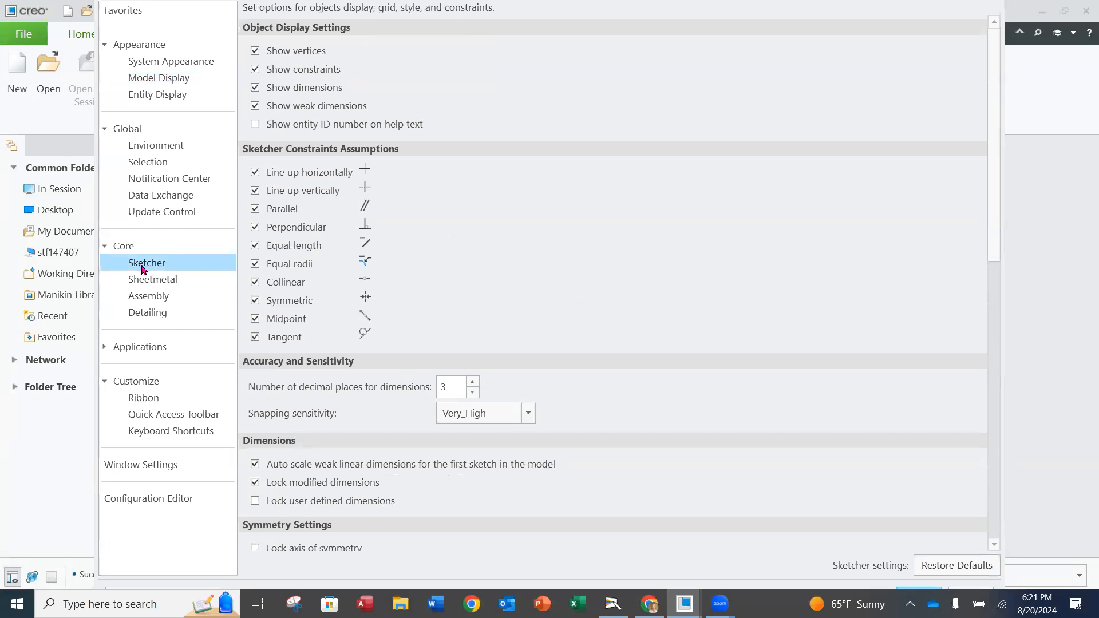
{"action": "double_click", "coordinate": [450, 387]}
{"action": "left_click", "coordinate": [161, 500]}
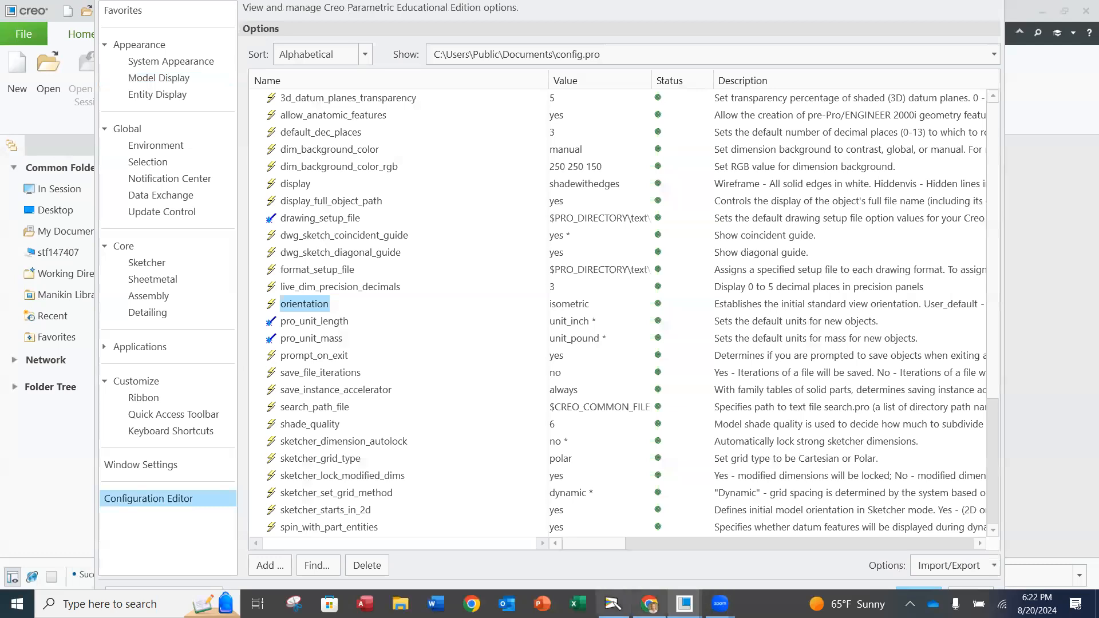
Switch to the document camera application to view the textbook pages on config.pro settings, and return to Creo Parametric's options window
{"action": "left_click", "coordinate": [613, 604]}
{"action": "left_click", "coordinate": [601, 349]}
{"action": "left_click", "coordinate": [1080, 14]}
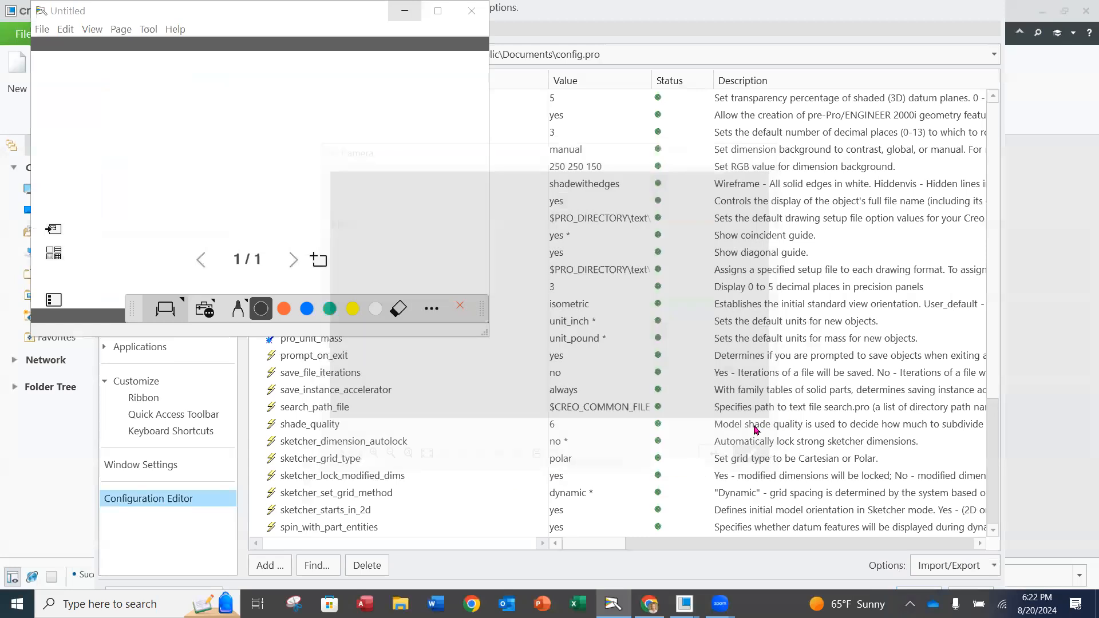
{"action": "left_click", "coordinate": [209, 315]}
{"action": "left_click", "coordinate": [349, 133]}
{"action": "left_click", "coordinate": [748, 148]}
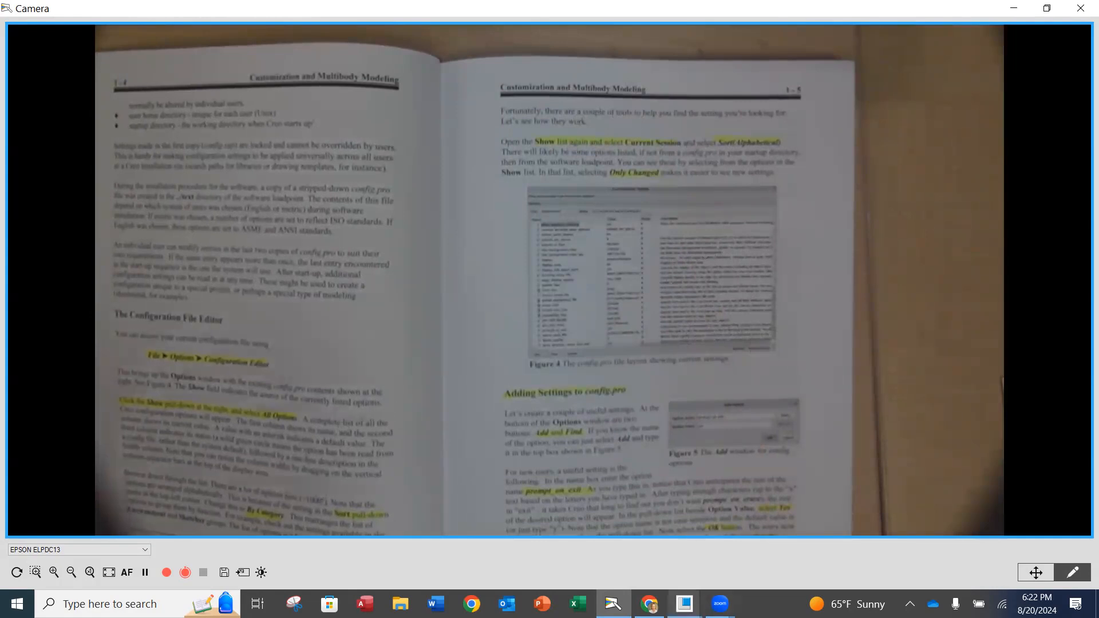
{"action": "left_click", "coordinate": [684, 603]}
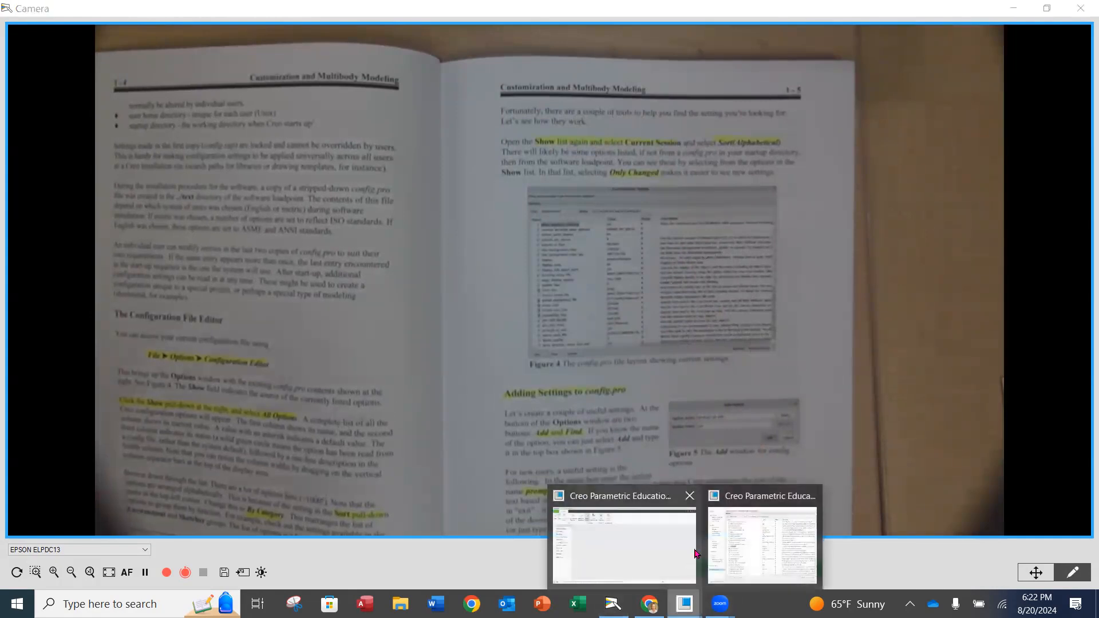
{"action": "left_click", "coordinate": [755, 544]}
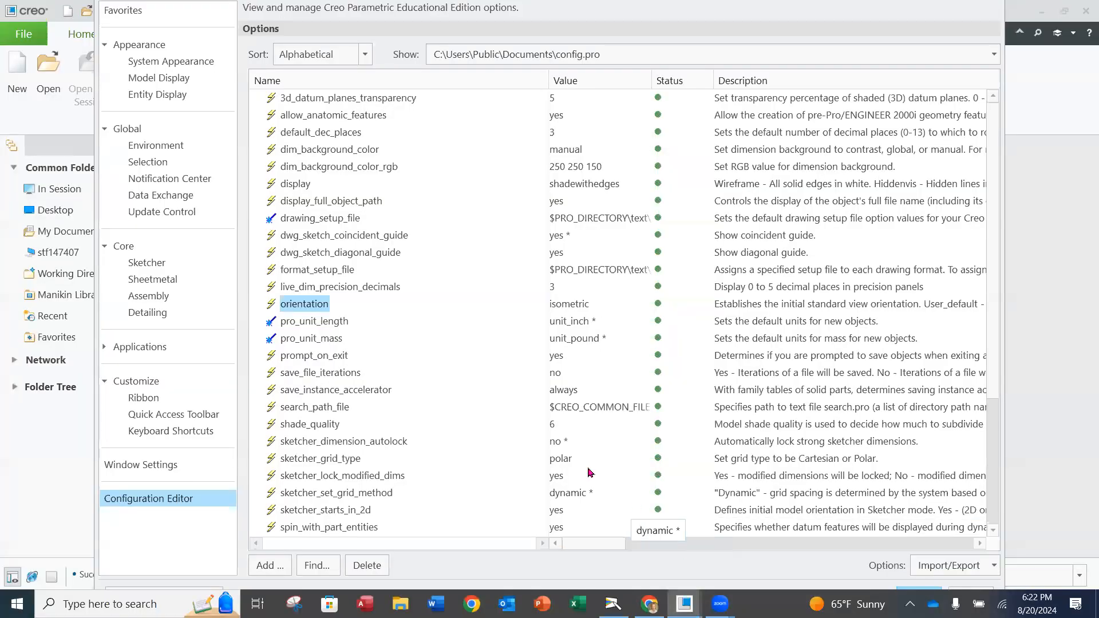
Add the configuration option prompt_on_exit with the value yes
{"action": "left_click", "coordinate": [269, 570]}
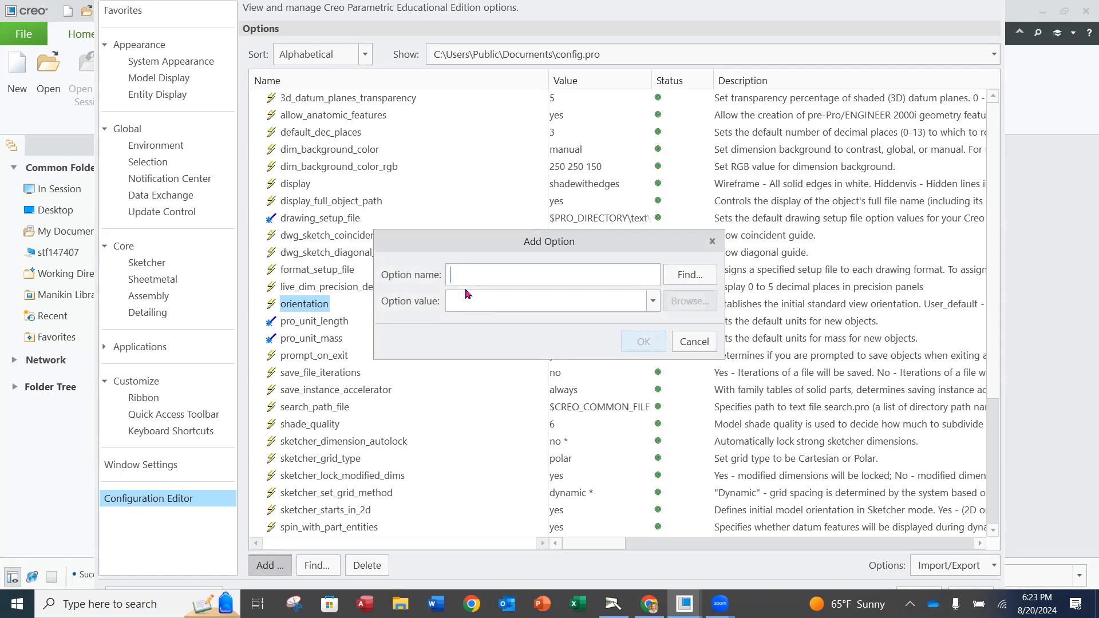
{"action": "type", "text": "prompt"}
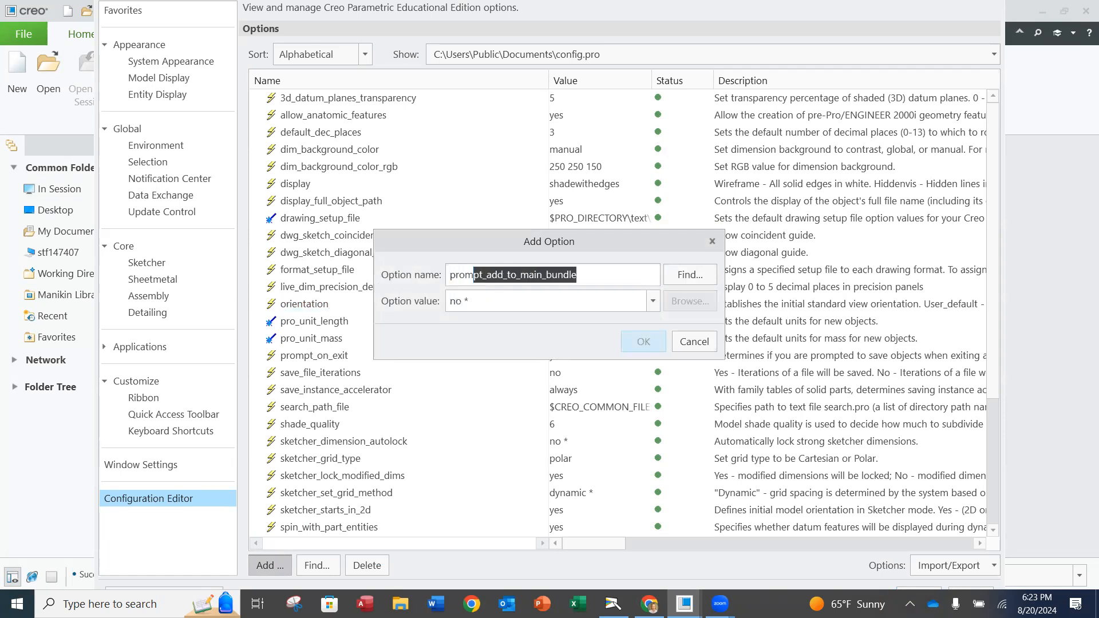
{"action": "type", "text": "_on_exit"}
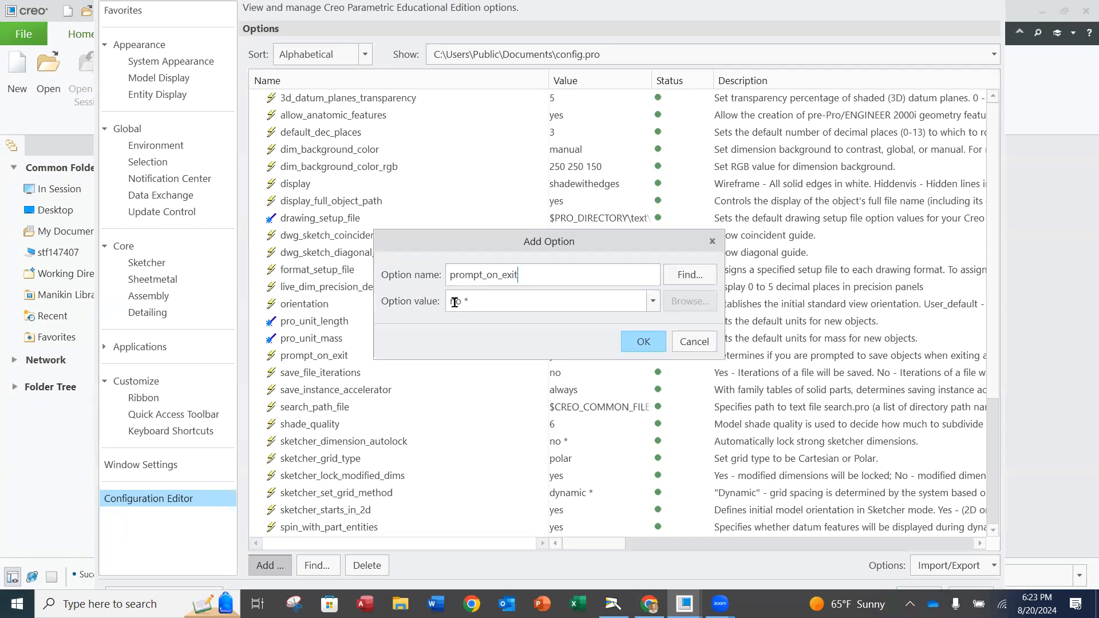
{"action": "left_click", "coordinate": [653, 301]}
{"action": "left_click", "coordinate": [565, 337]}
{"action": "left_click", "coordinate": [646, 338]}
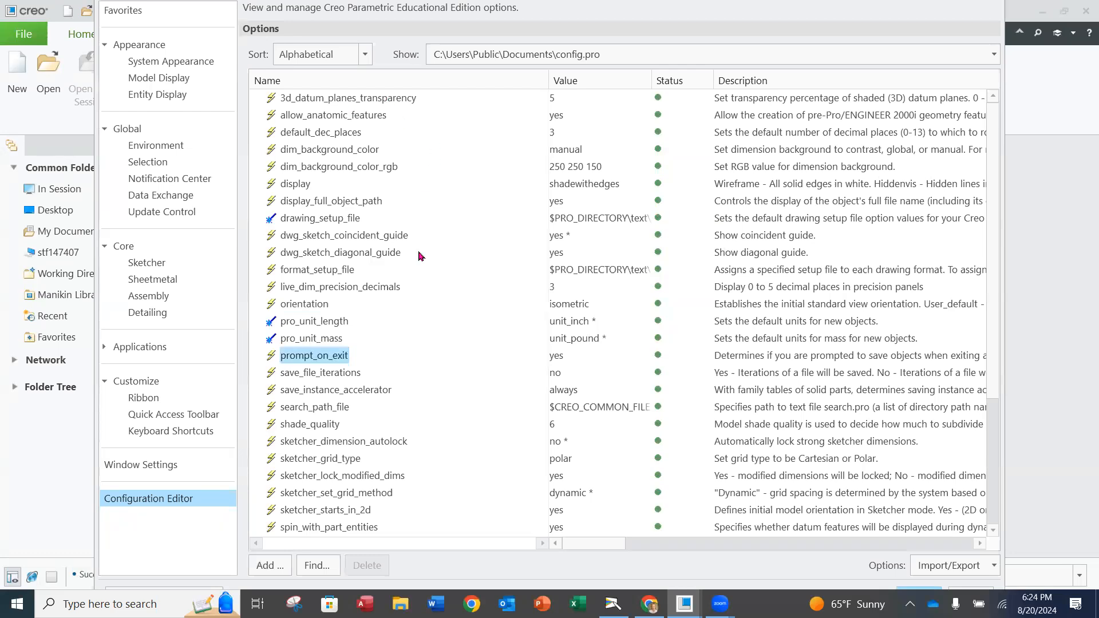
Add the configuration option display with the value shadewithedges
{"action": "left_click", "coordinate": [268, 567]}
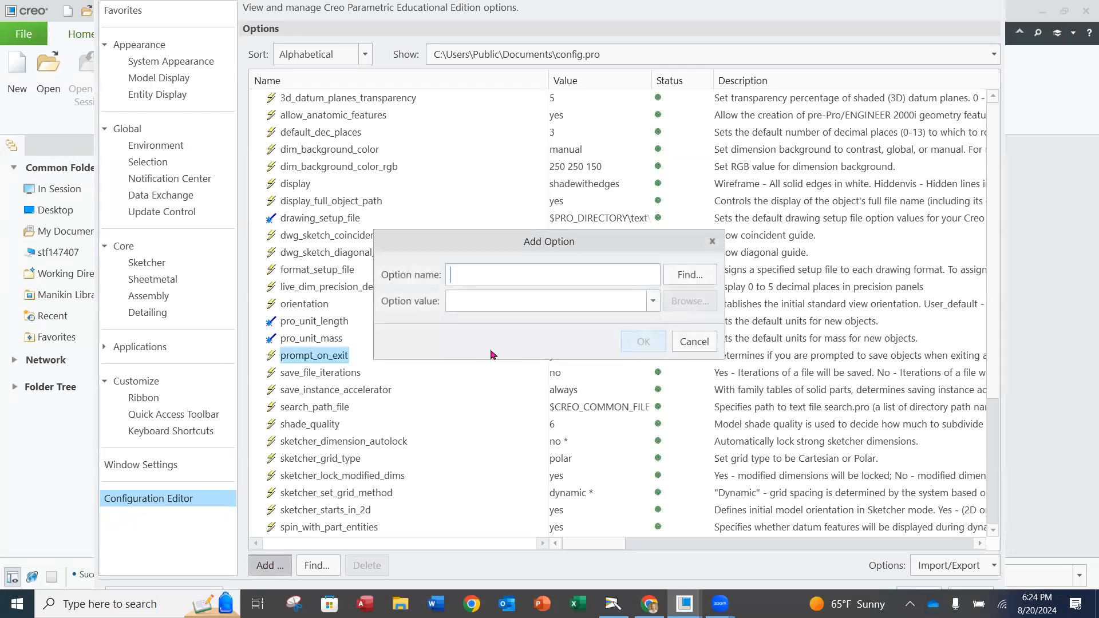
{"action": "type", "text": "display"}
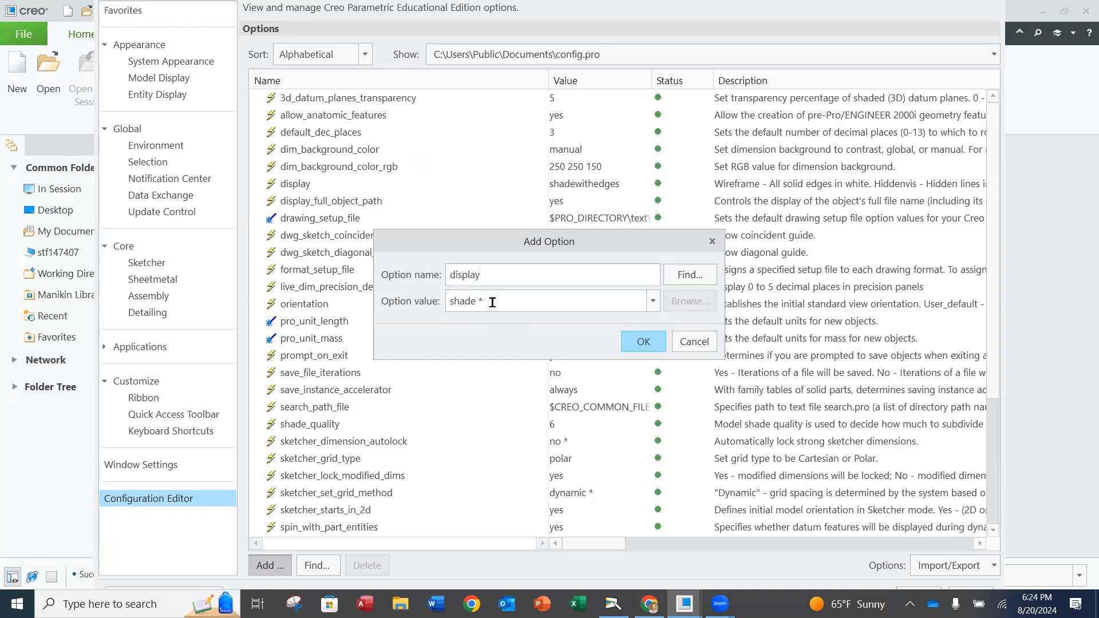
{"action": "left_click", "coordinate": [652, 302]}
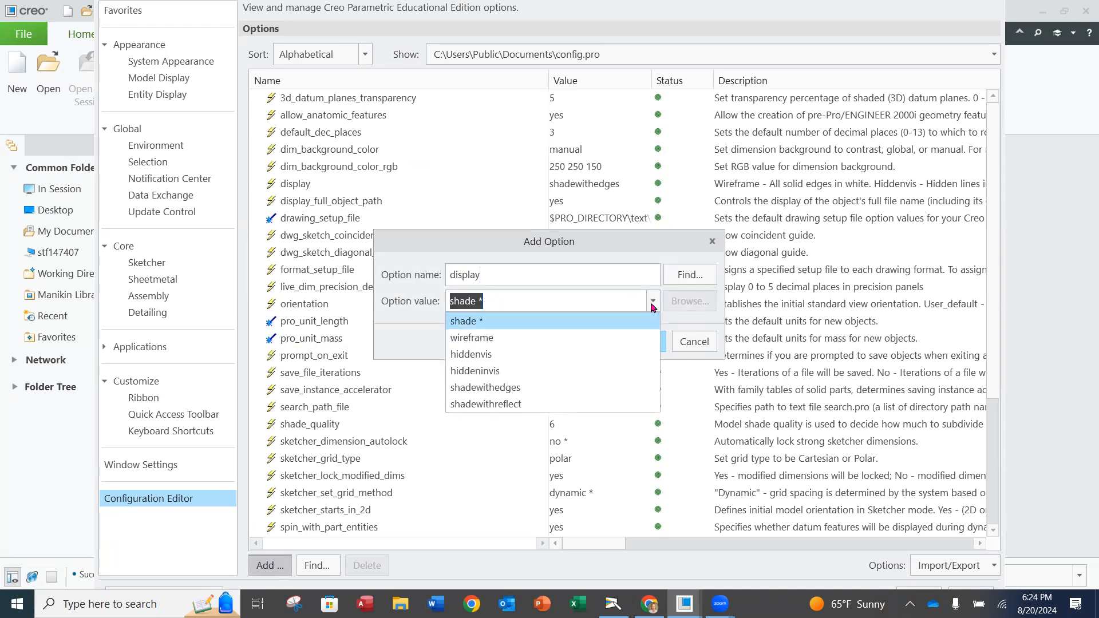
{"action": "left_click", "coordinate": [511, 388]}
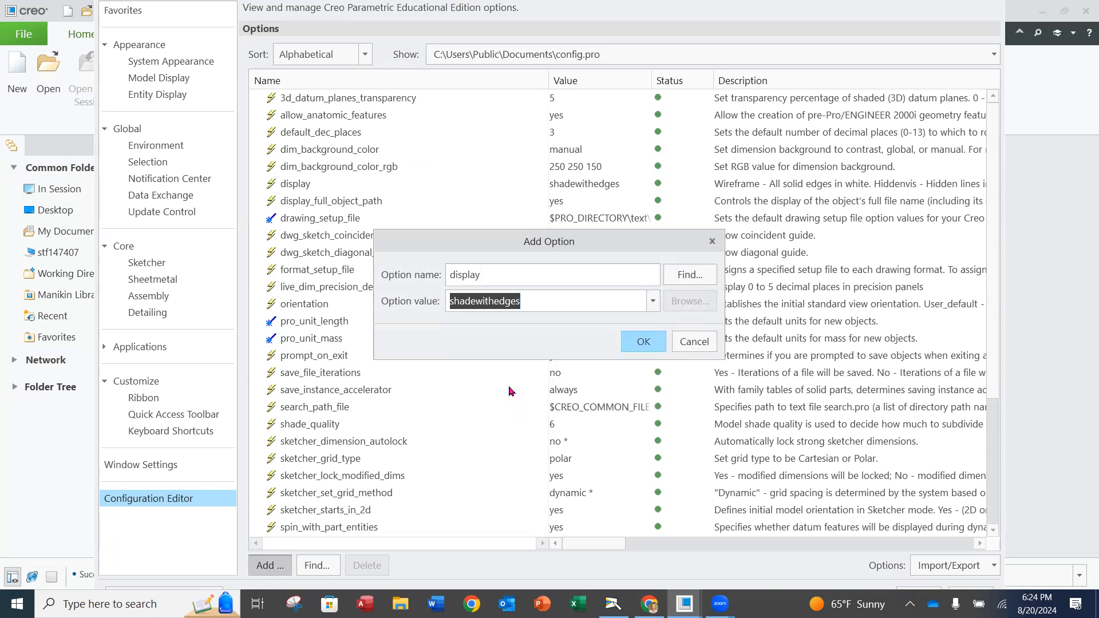
{"action": "left_click", "coordinate": [643, 342]}
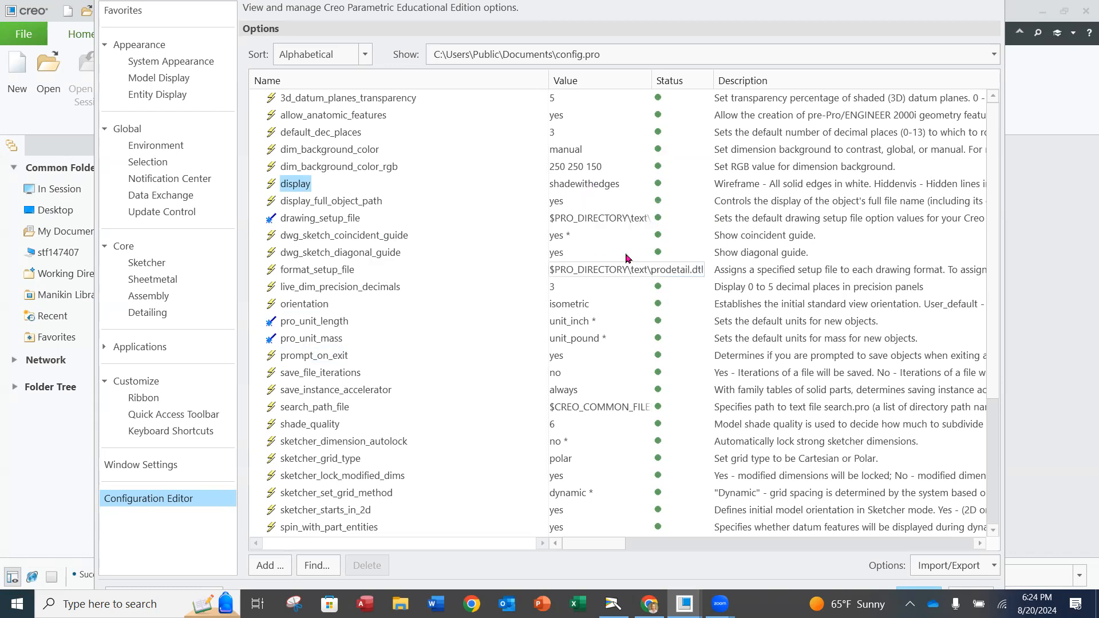
Add the configuration option spin_with_part_entities with the value yes
{"action": "left_click", "coordinate": [269, 566]}
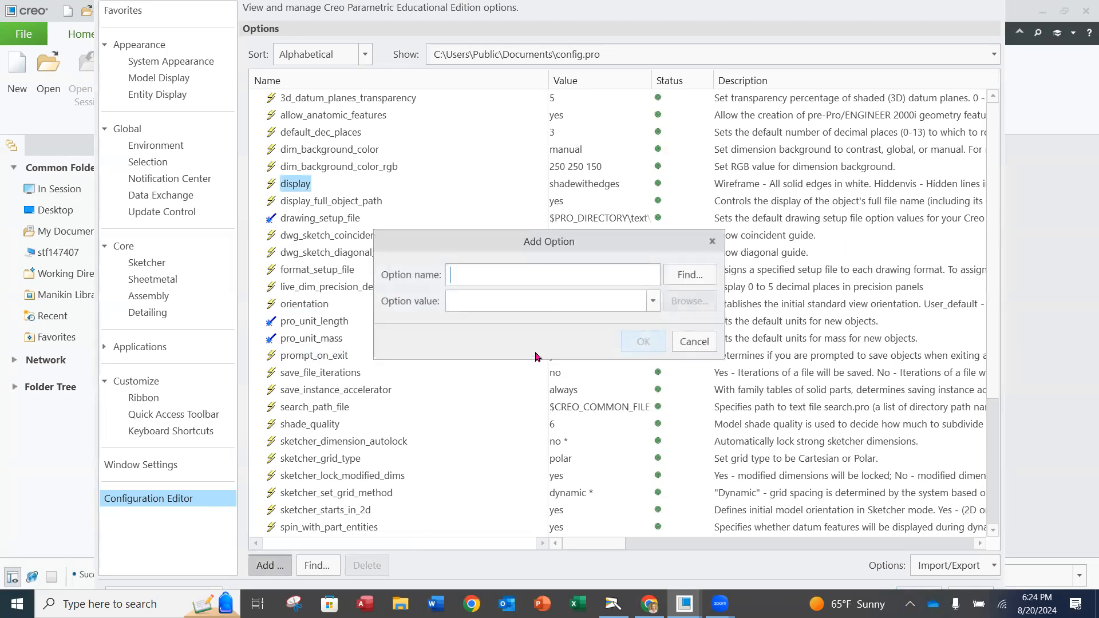
{"action": "type", "text": "pi"}
{"action": "key", "text": "BackSpace"}
{"action": "key", "text": "BackSpace"}
{"action": "key", "text": "BackSpace"}
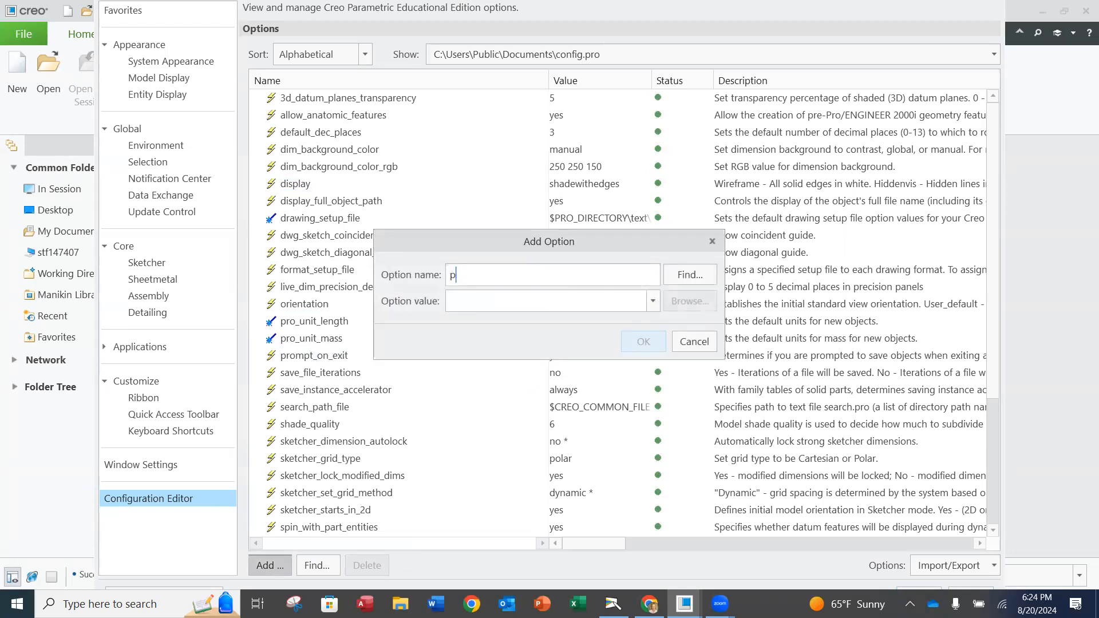
{"action": "type", "text": "spin"}
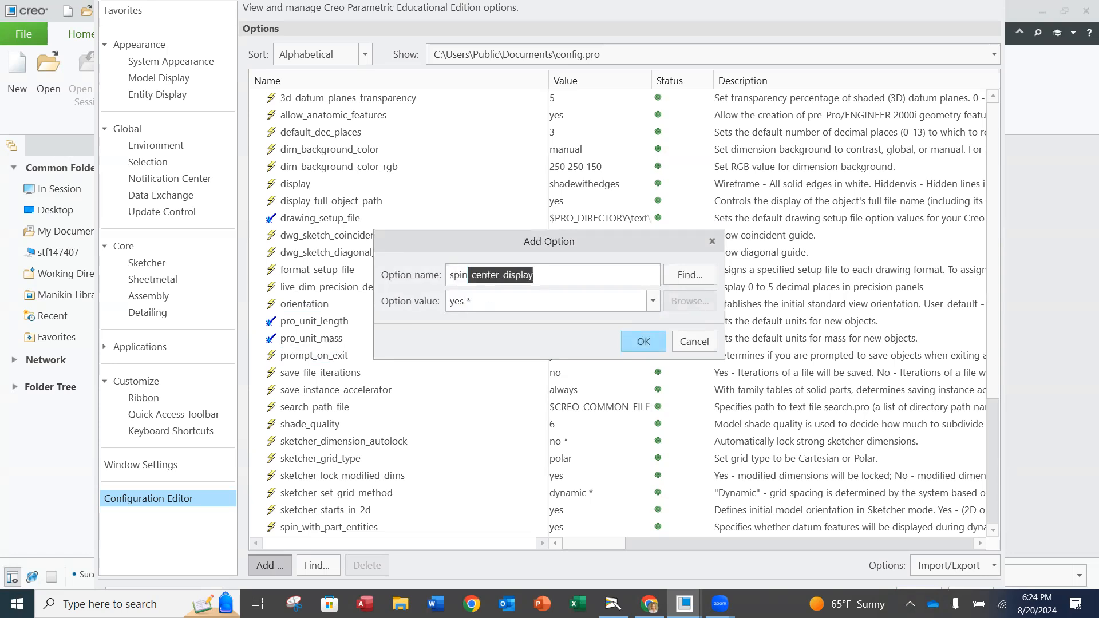
{"action": "type", "text": "_with_"}
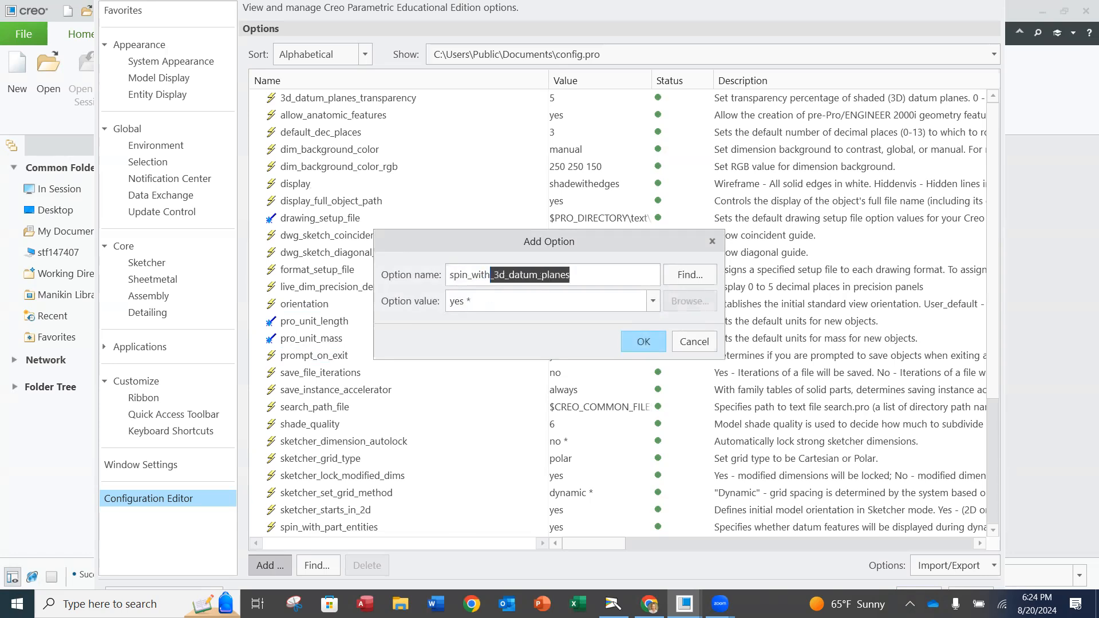
{"action": "type", "text": "part"}
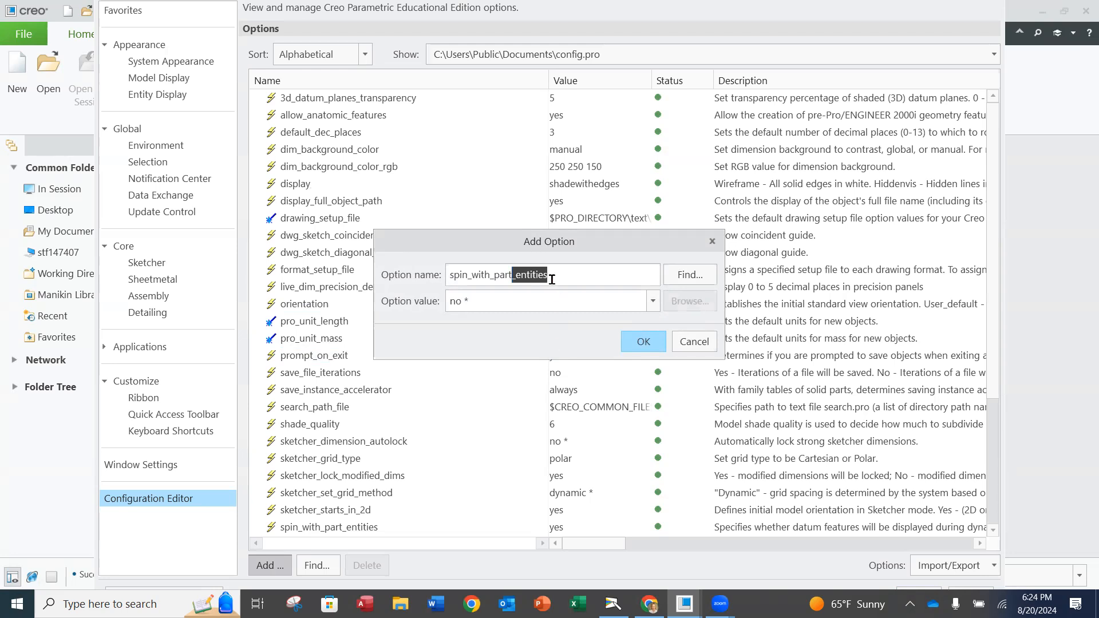
{"action": "left_click", "coordinate": [653, 301]}
{"action": "left_click", "coordinate": [533, 338]}
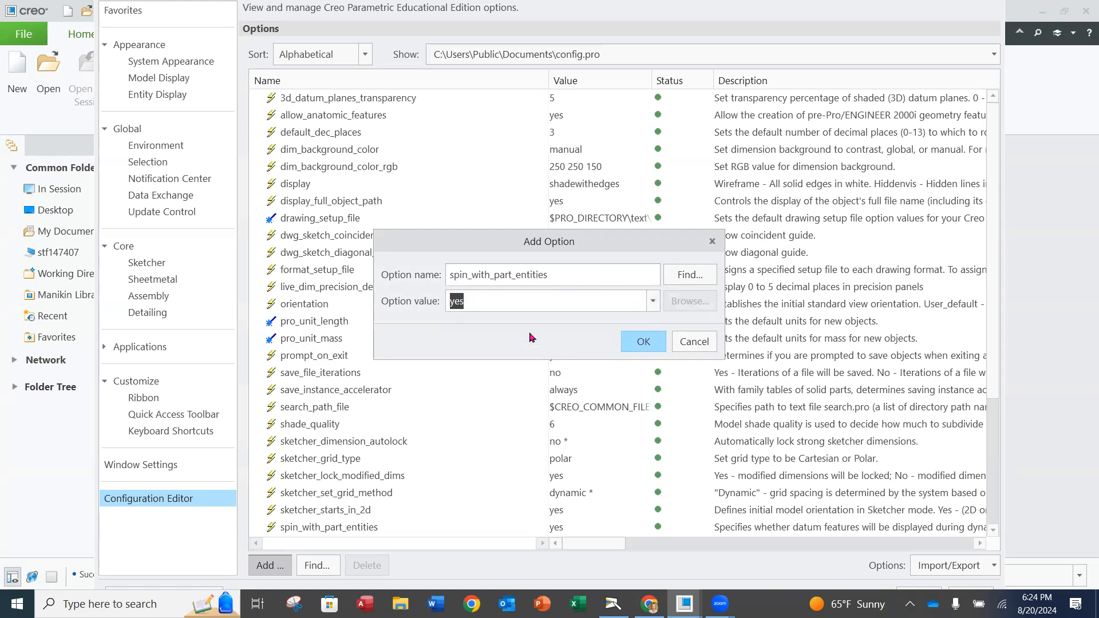
{"action": "left_click", "coordinate": [642, 343]}
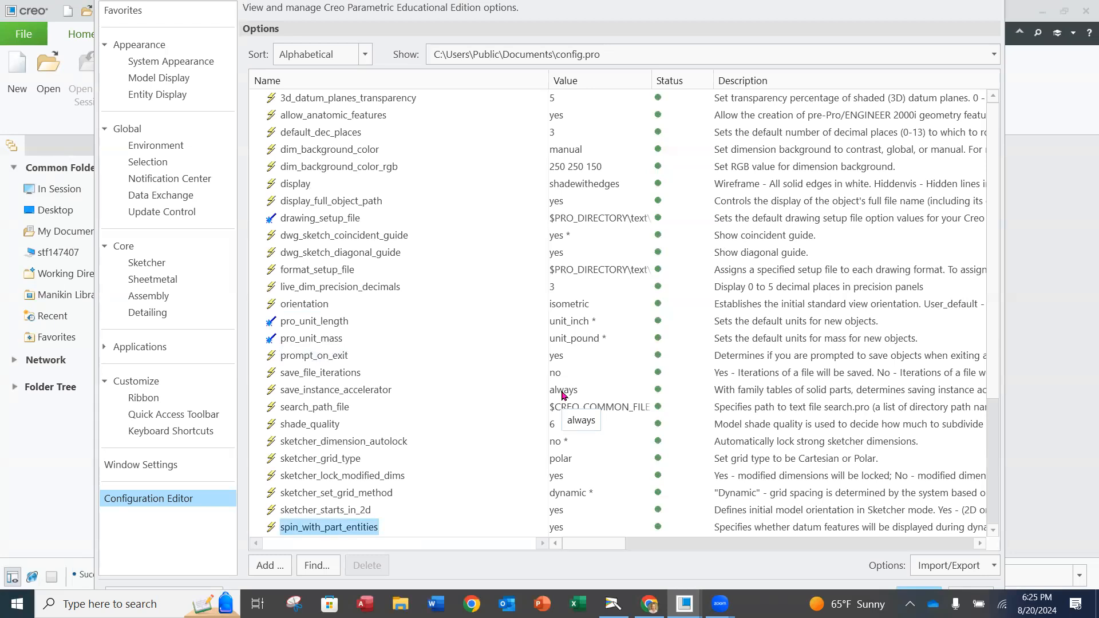
Find the trail_dir option with the keyword trail and open the directory selection for its value
{"action": "left_click", "coordinate": [316, 566]}
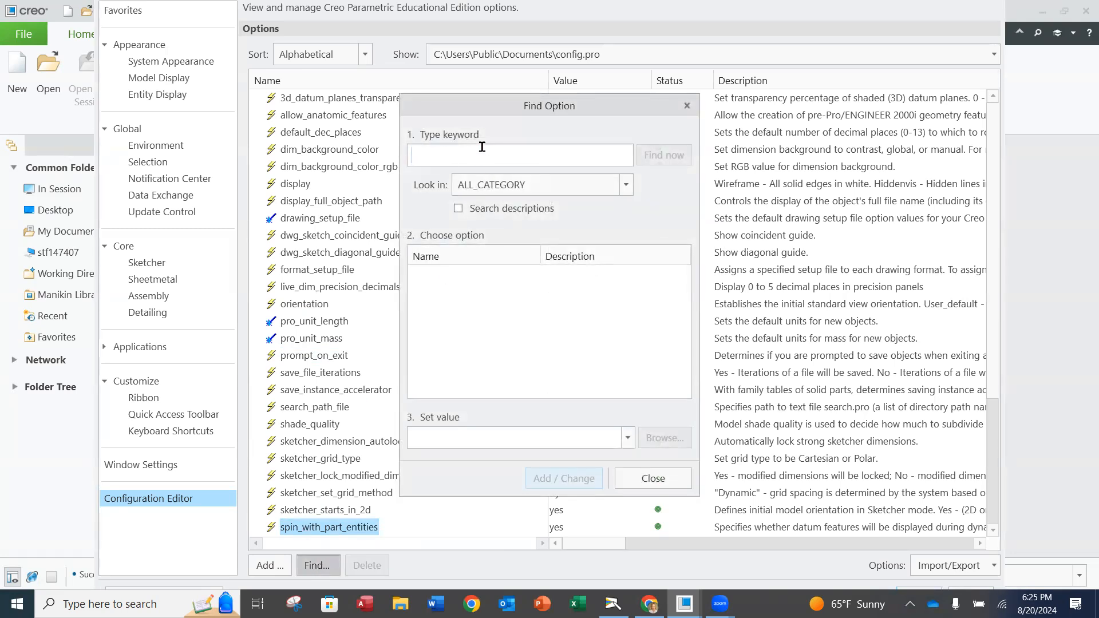
{"action": "type", "text": "trail"}
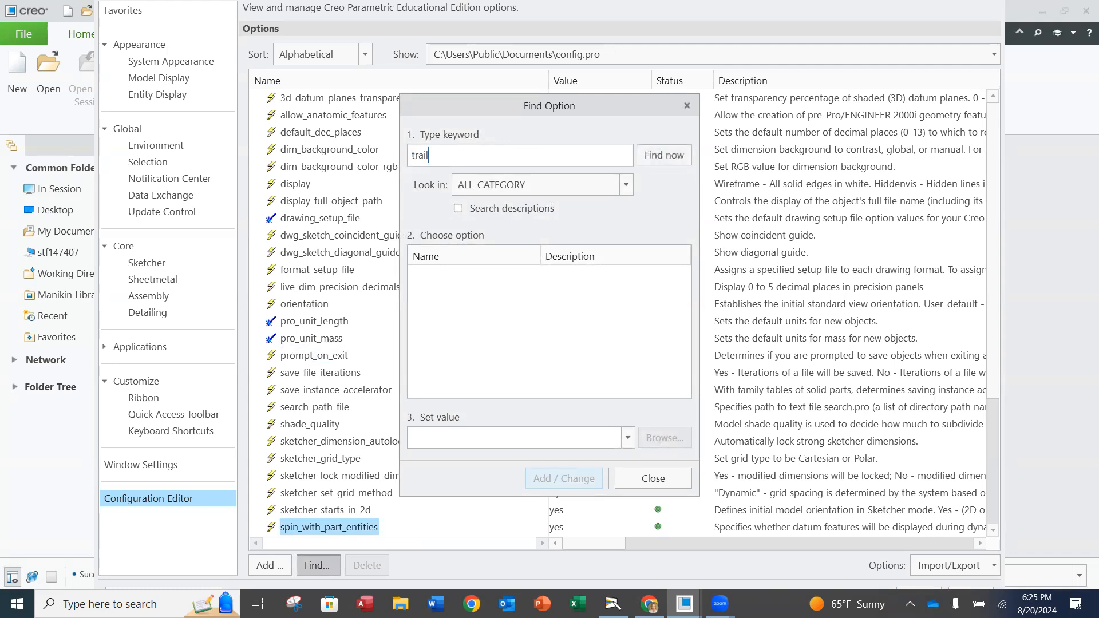
{"action": "left_click", "coordinate": [676, 159]}
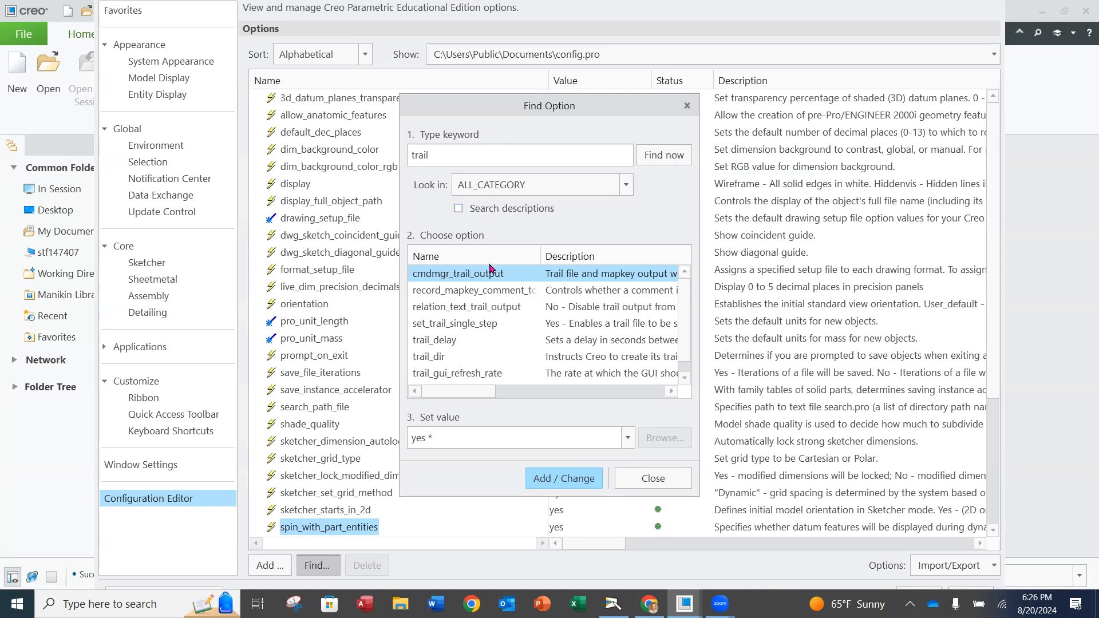
{"action": "left_click", "coordinate": [450, 359]}
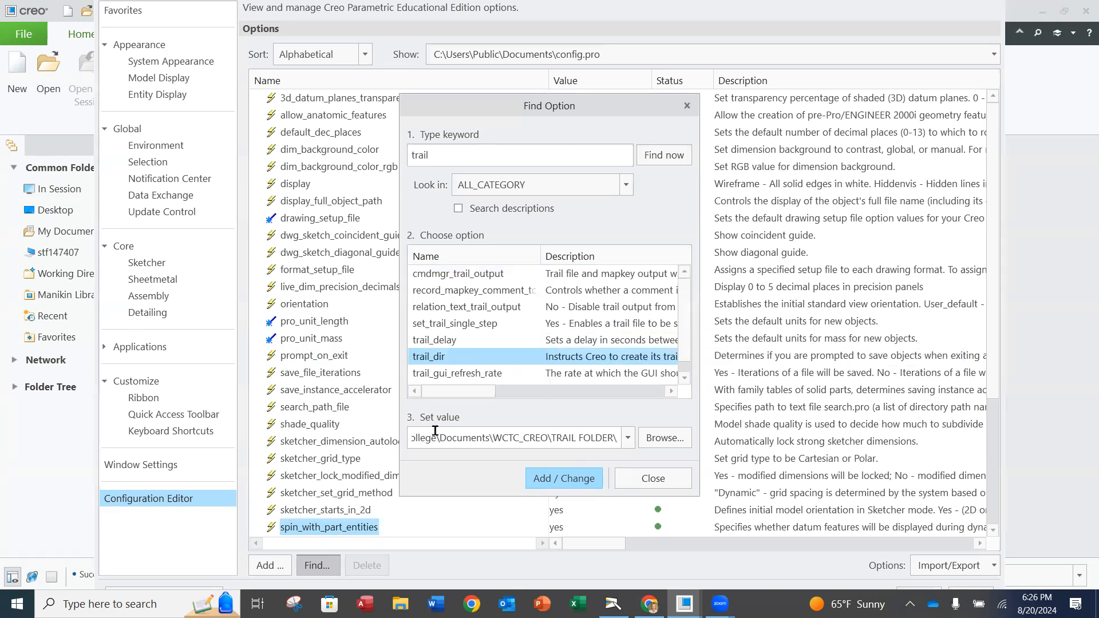
{"action": "left_click", "coordinate": [663, 439]}
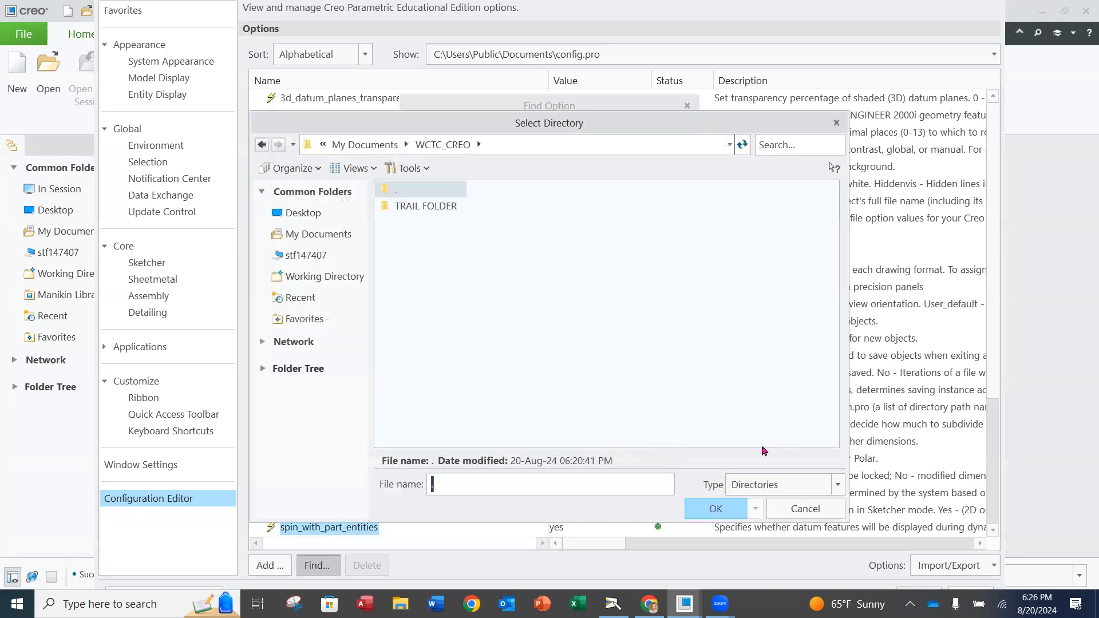
{"action": "left_click", "coordinate": [790, 511]}
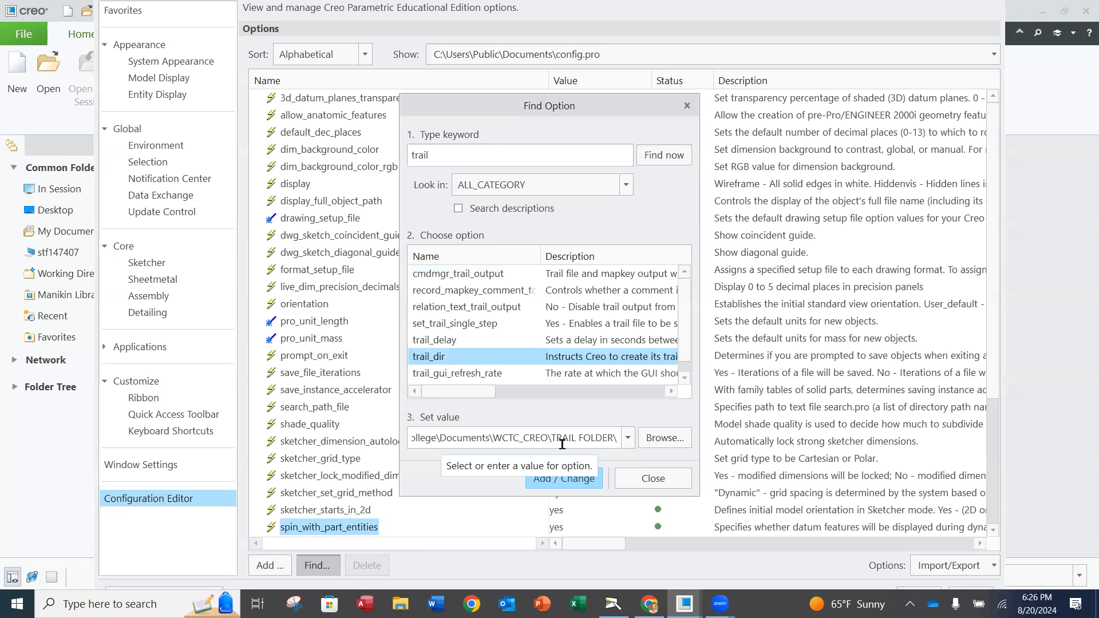
{"action": "left_click", "coordinate": [668, 442]}
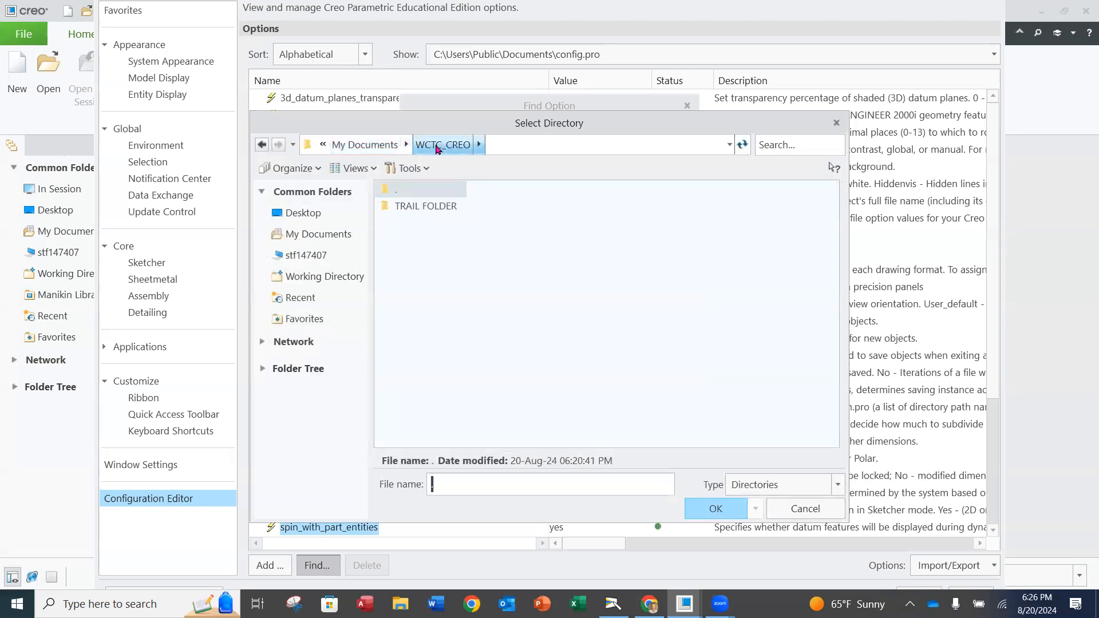
{"action": "left_click", "coordinate": [447, 210]}
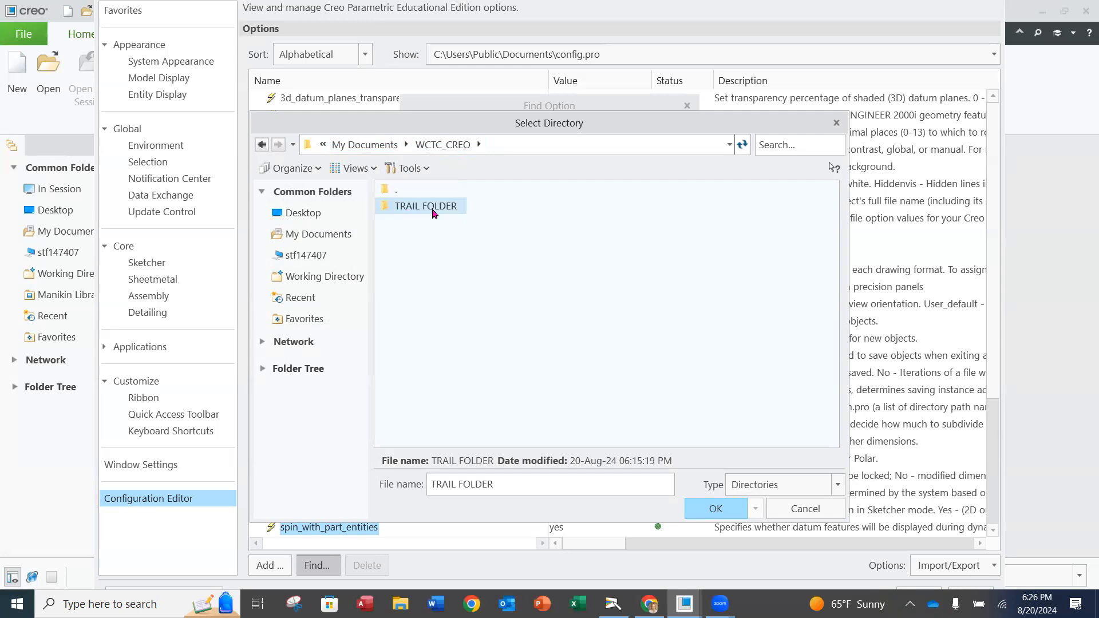
{"action": "right_click", "coordinate": [445, 242]}
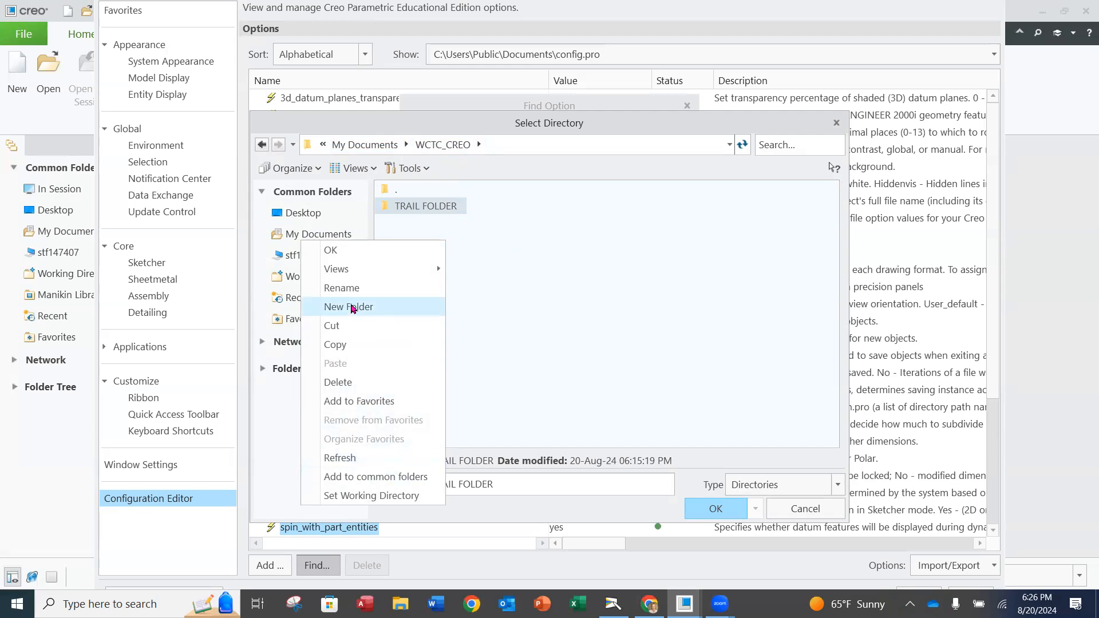
{"action": "left_click", "coordinate": [537, 289]}
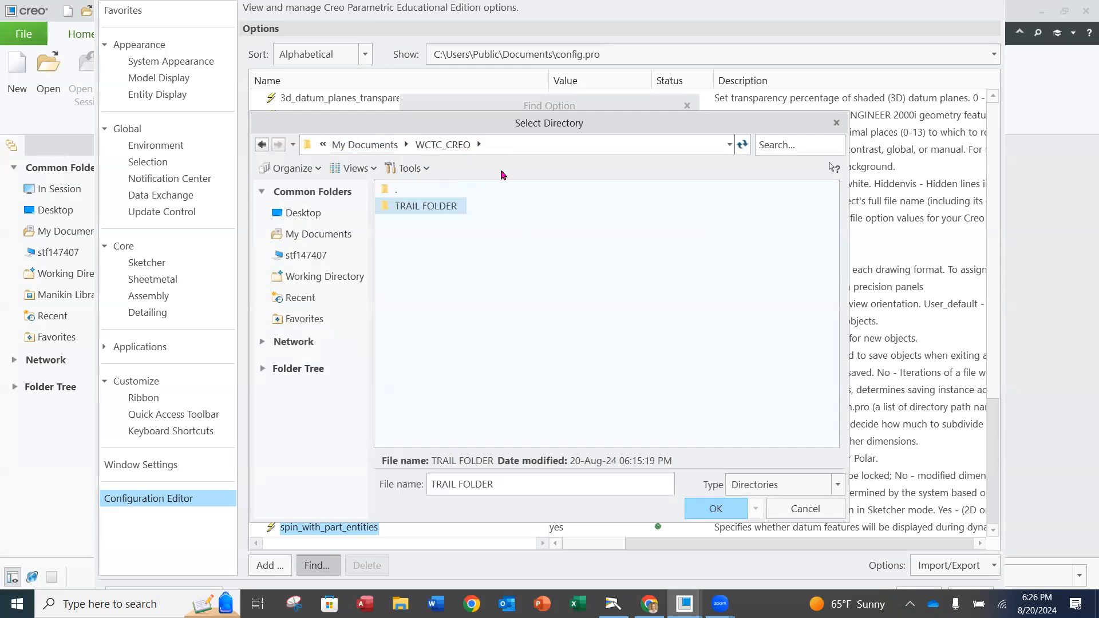
{"action": "right_click", "coordinate": [575, 267]}
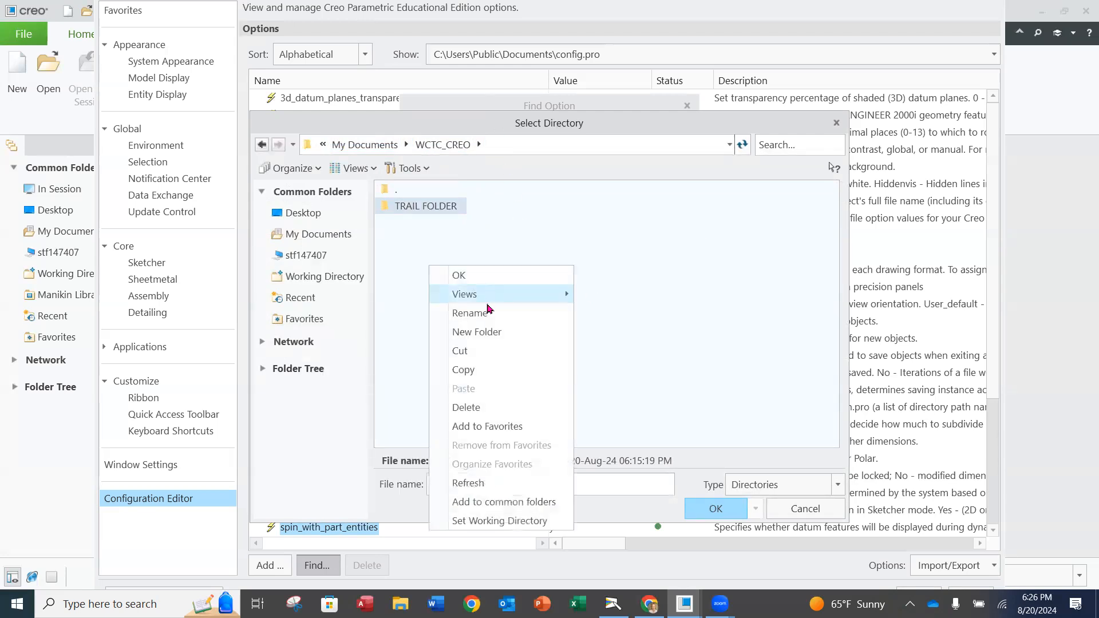
{"action": "left_click", "coordinate": [496, 333]}
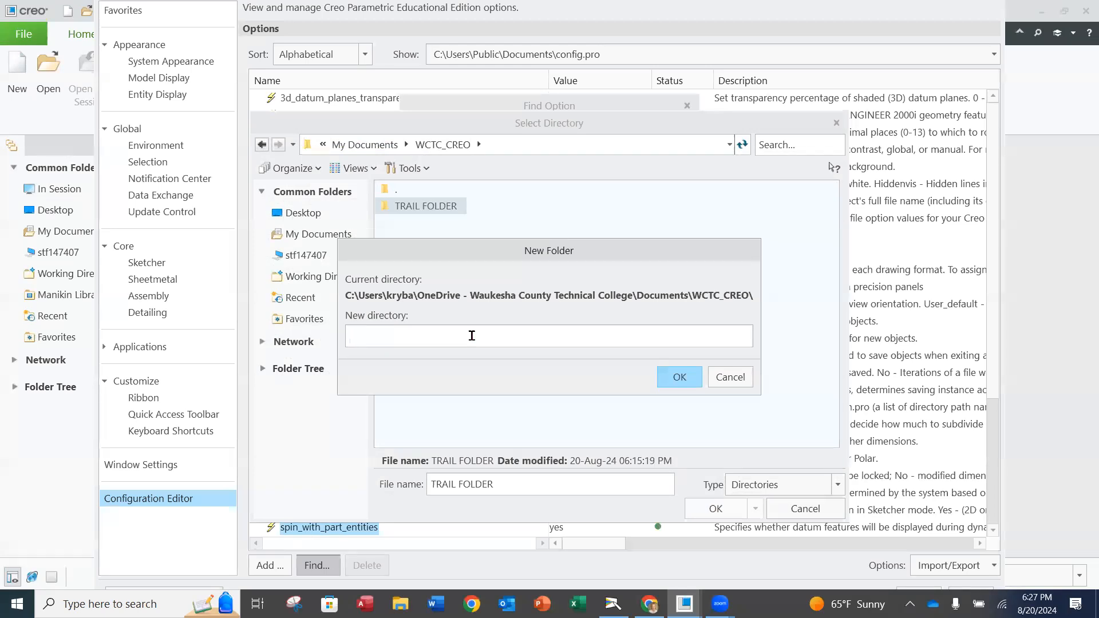
{"action": "left_click", "coordinate": [729, 377]}
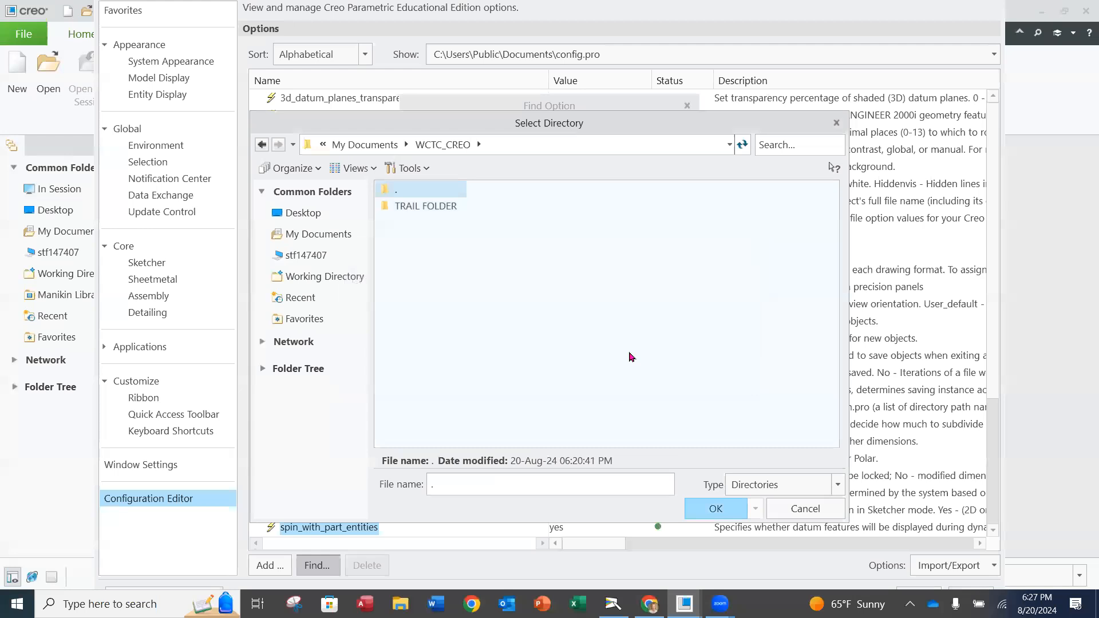
Set trail_dir to the TRAIL FOLDER directory inside WCTC_CREO and add it to the configuration
{"action": "left_click", "coordinate": [451, 209]}
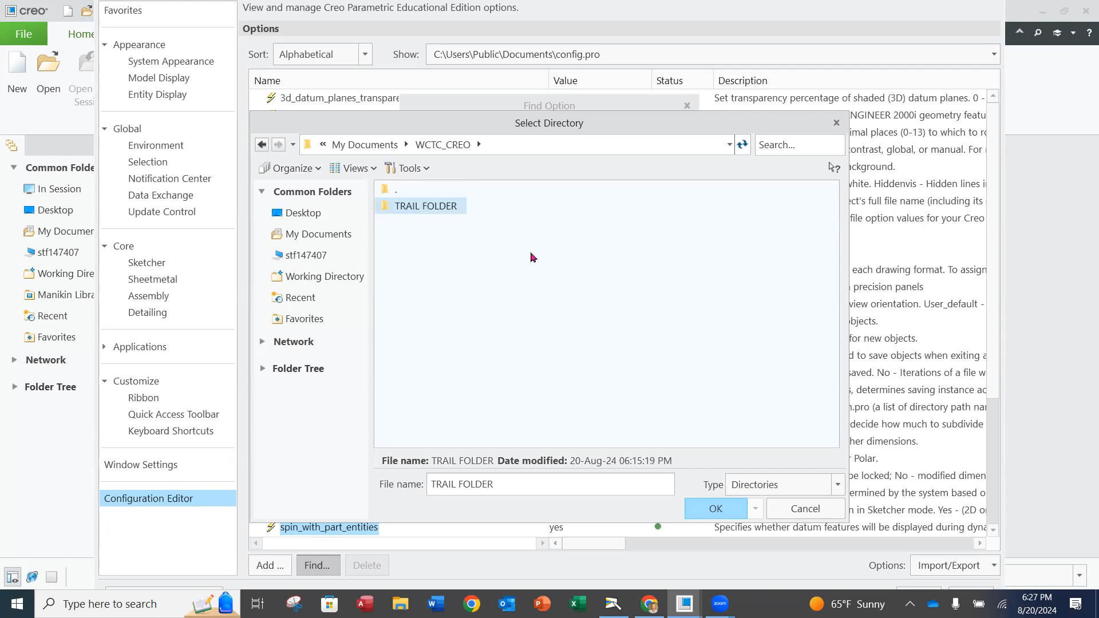
{"action": "left_click", "coordinate": [725, 511]}
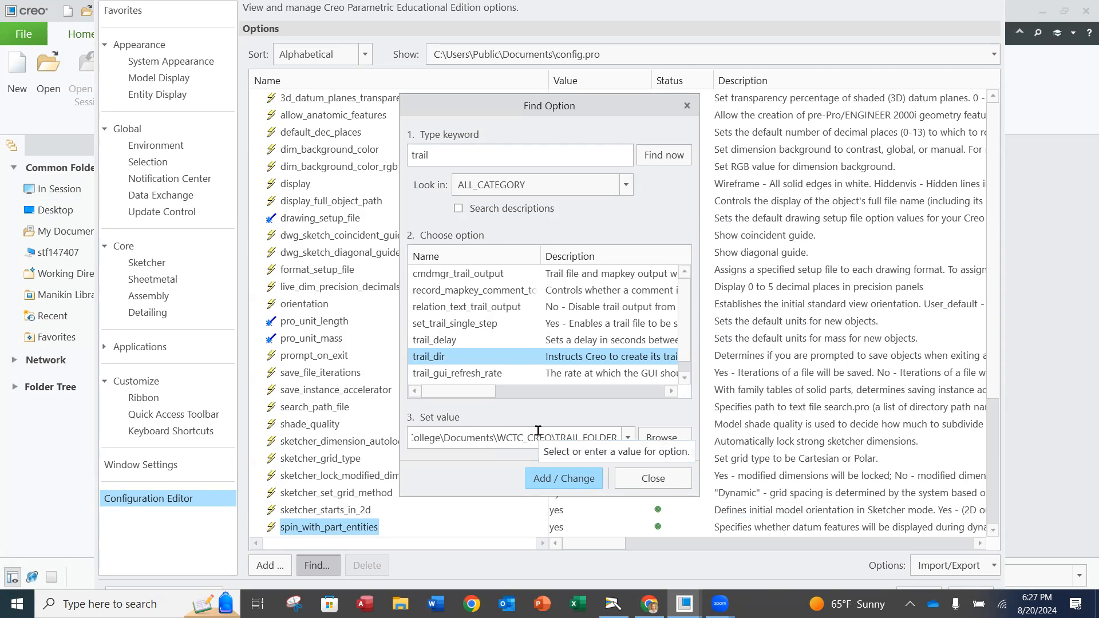
{"action": "left_click", "coordinate": [581, 480]}
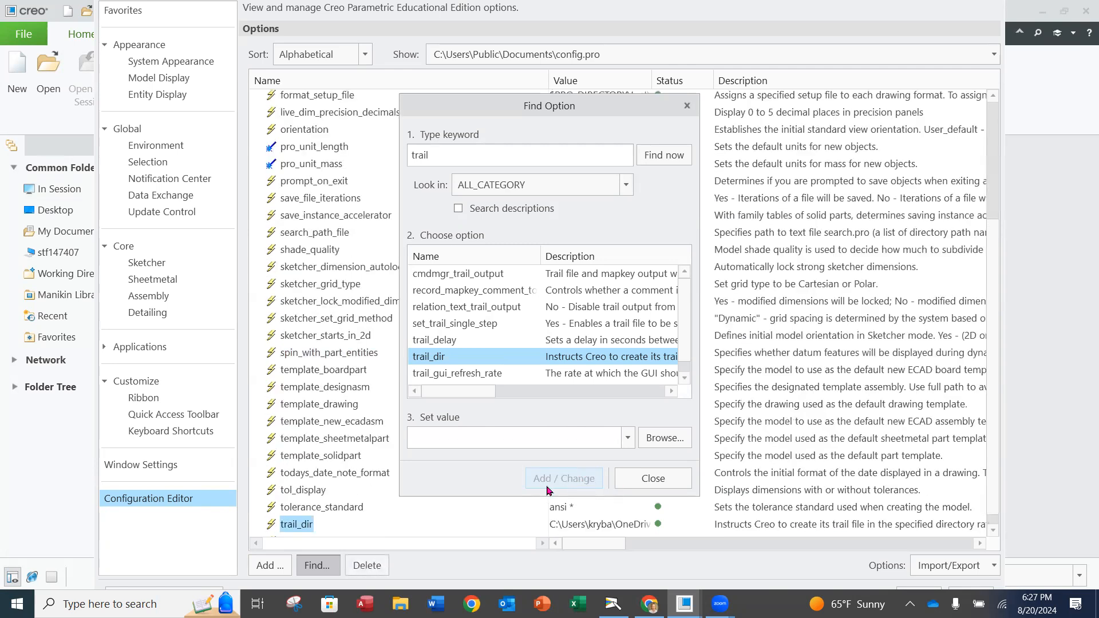
{"action": "left_click", "coordinate": [653, 479]}
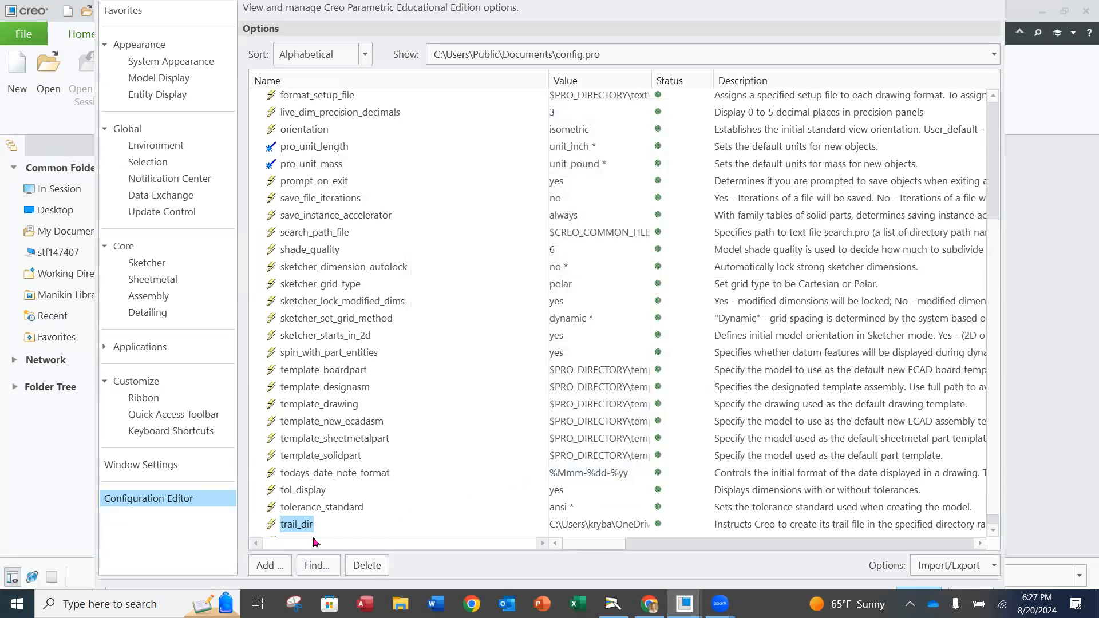
{"action": "scroll", "coordinate": [366, 527], "scroll_direction": "down", "scroll_amount": 1}
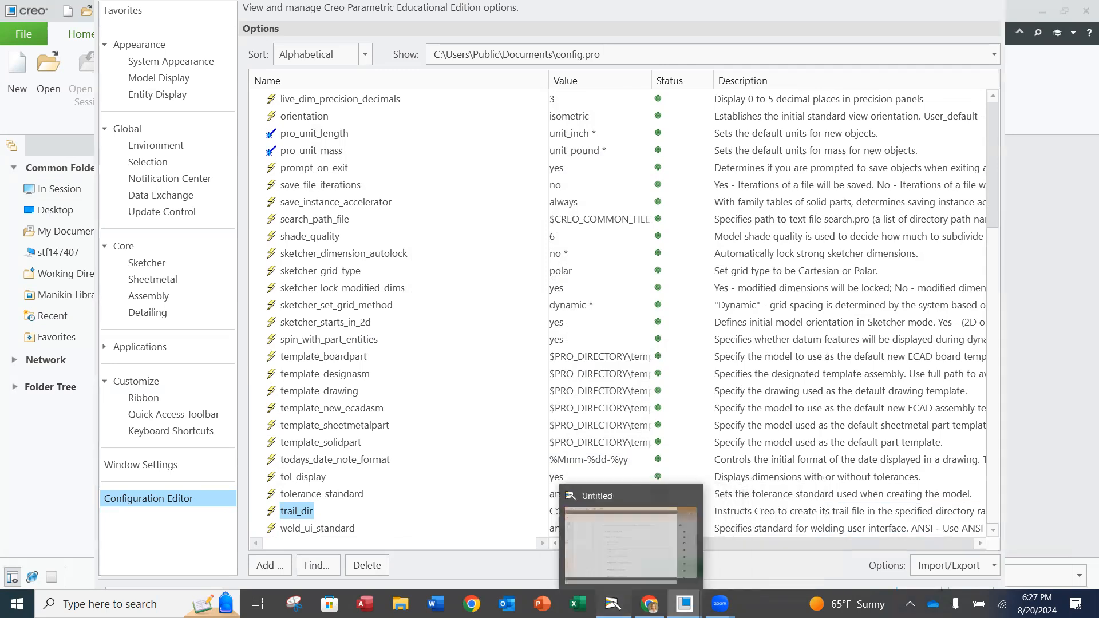
Switch to the document camera application to view the textbook's list of practice options, and return to Creo Parametric's options window
{"action": "left_click", "coordinate": [613, 604]}
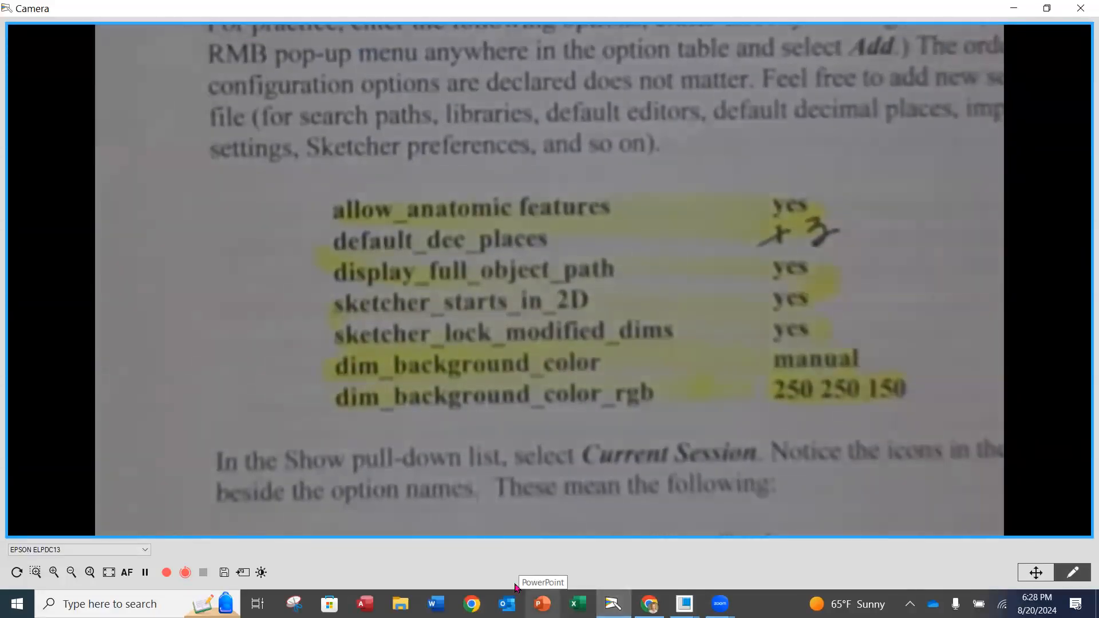
{"action": "mouse_move", "coordinate": [684, 604]}
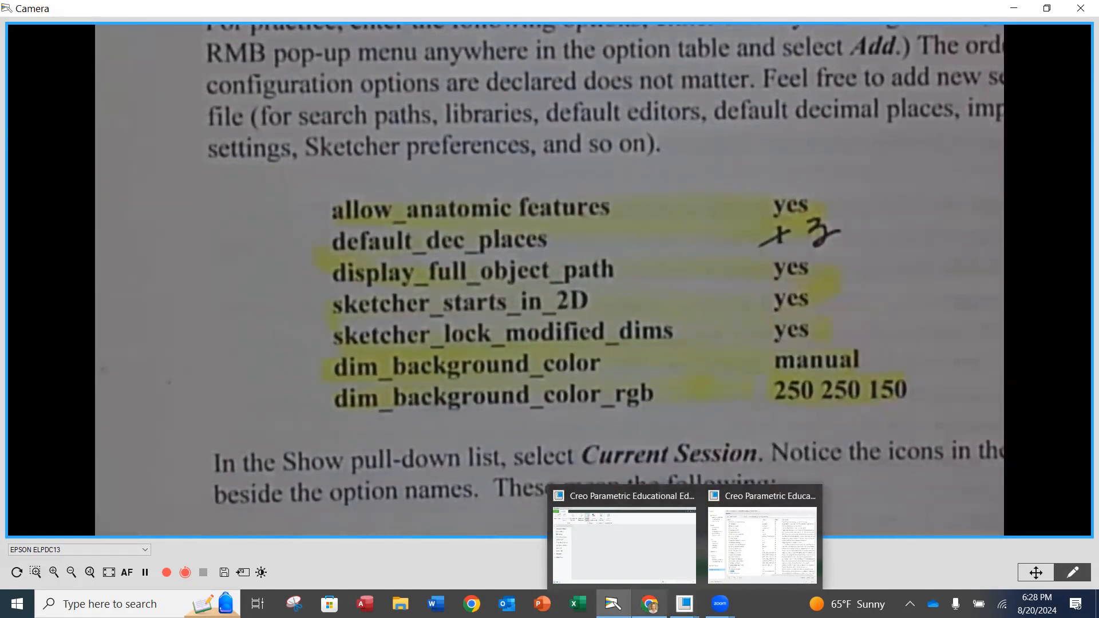
{"action": "left_click", "coordinate": [684, 603]}
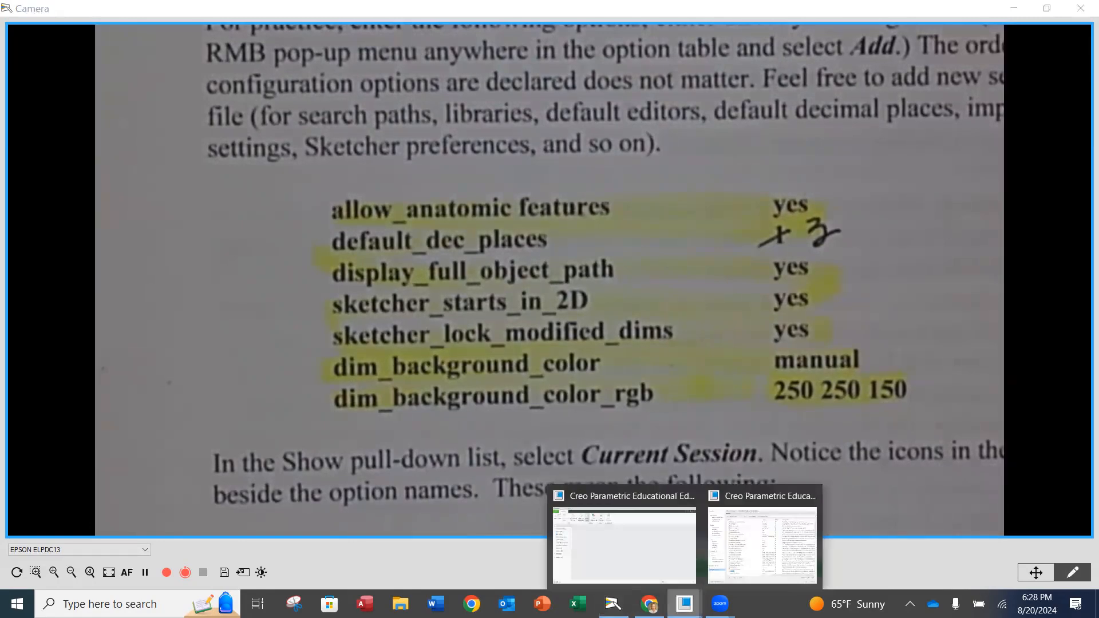
{"action": "left_click", "coordinate": [657, 559]}
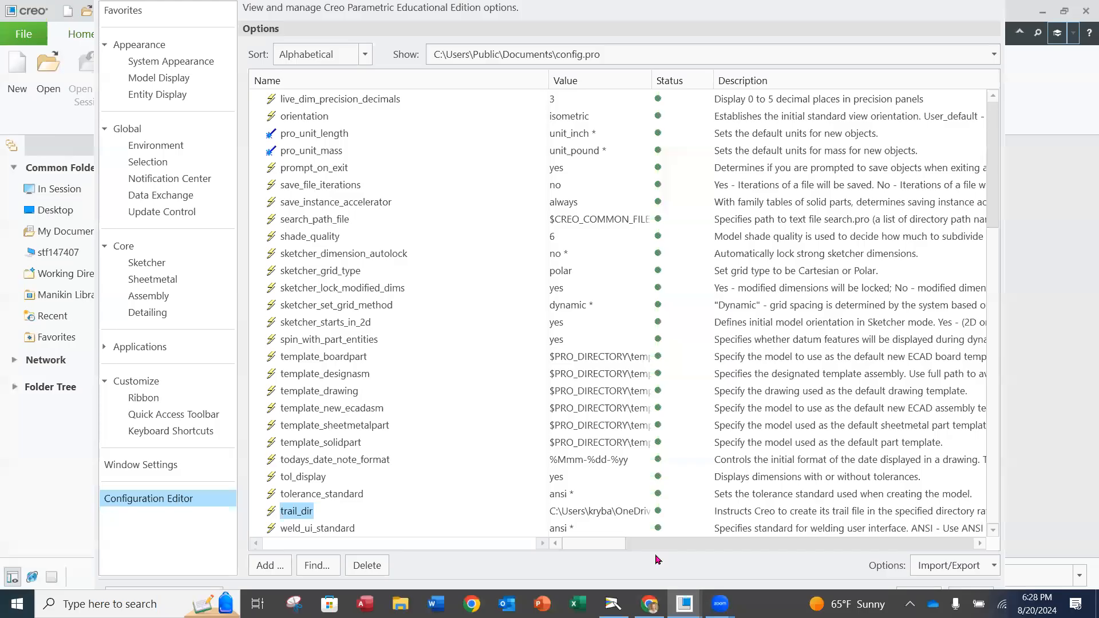
Add the configuration option allow_anatomic_features with the value yes
{"action": "left_click", "coordinate": [324, 568]}
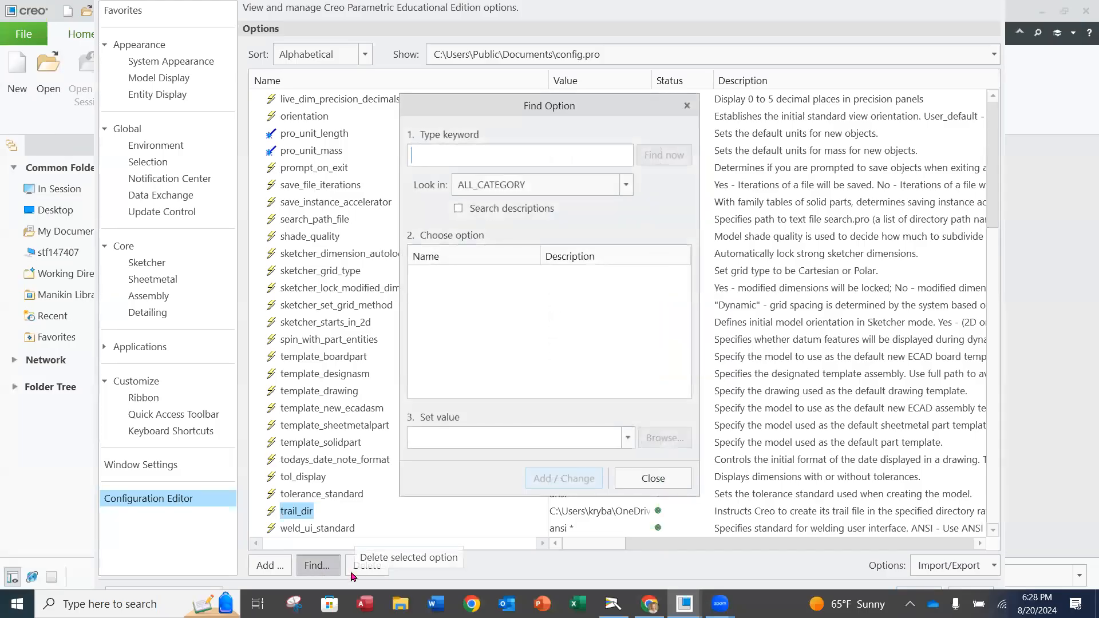
{"action": "type", "text": "allow_"}
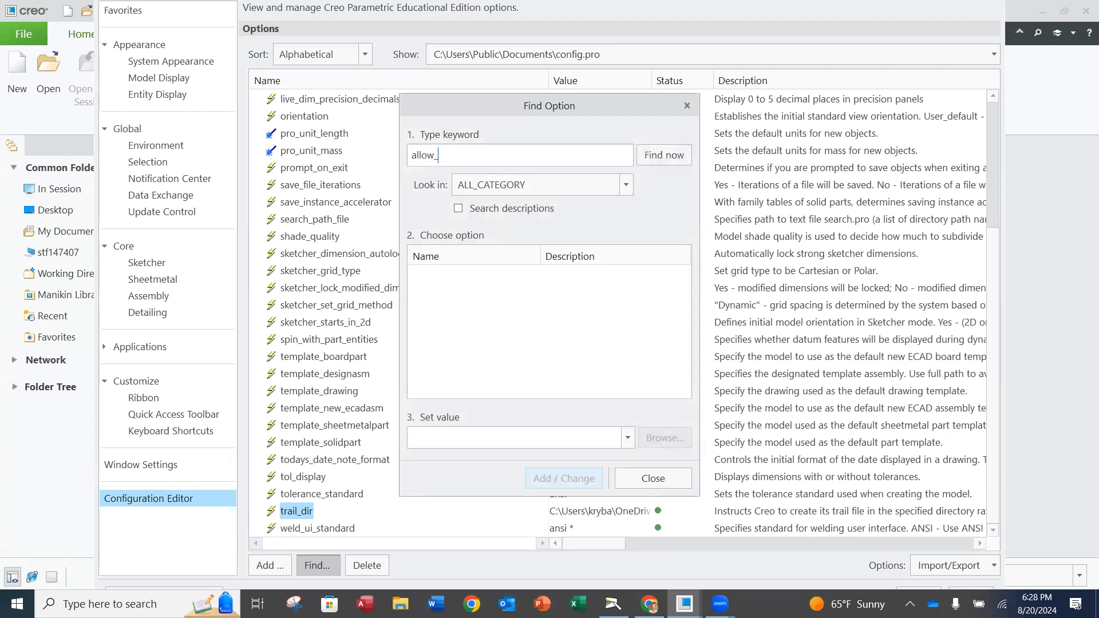
{"action": "type", "text": "anatomic"}
{"action": "left_click", "coordinate": [667, 161]}
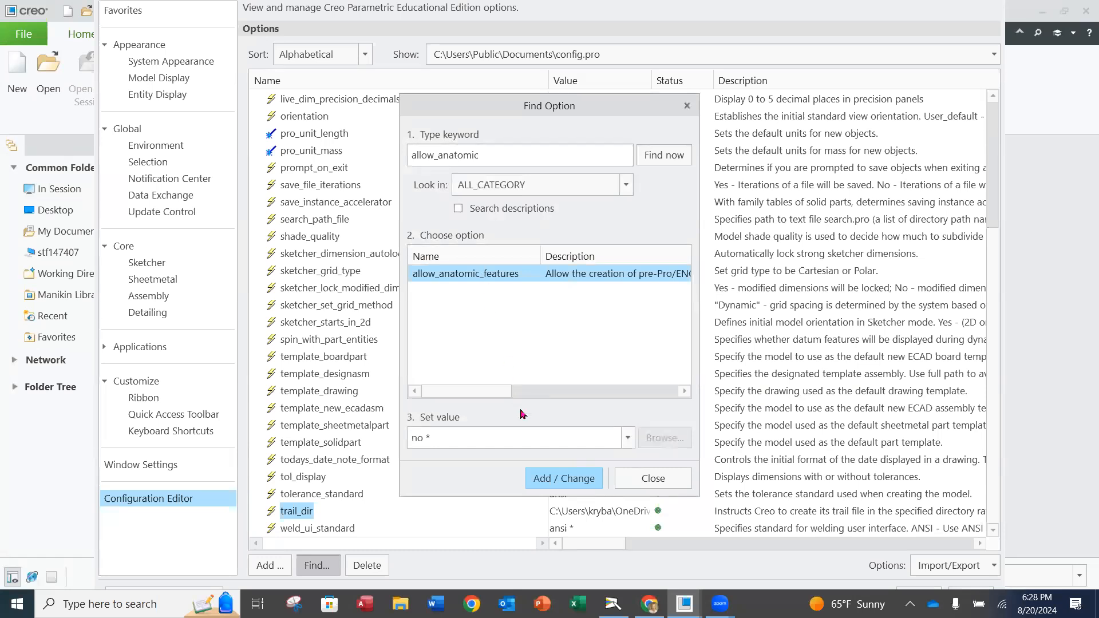
{"action": "left_click", "coordinate": [628, 438]}
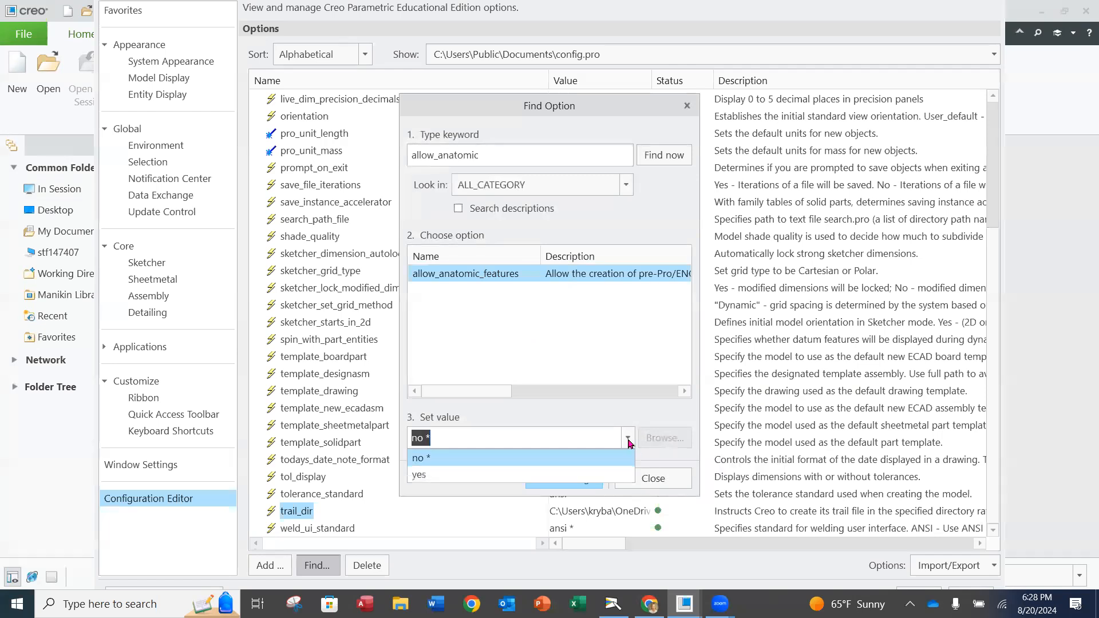
{"action": "left_click", "coordinate": [451, 475]}
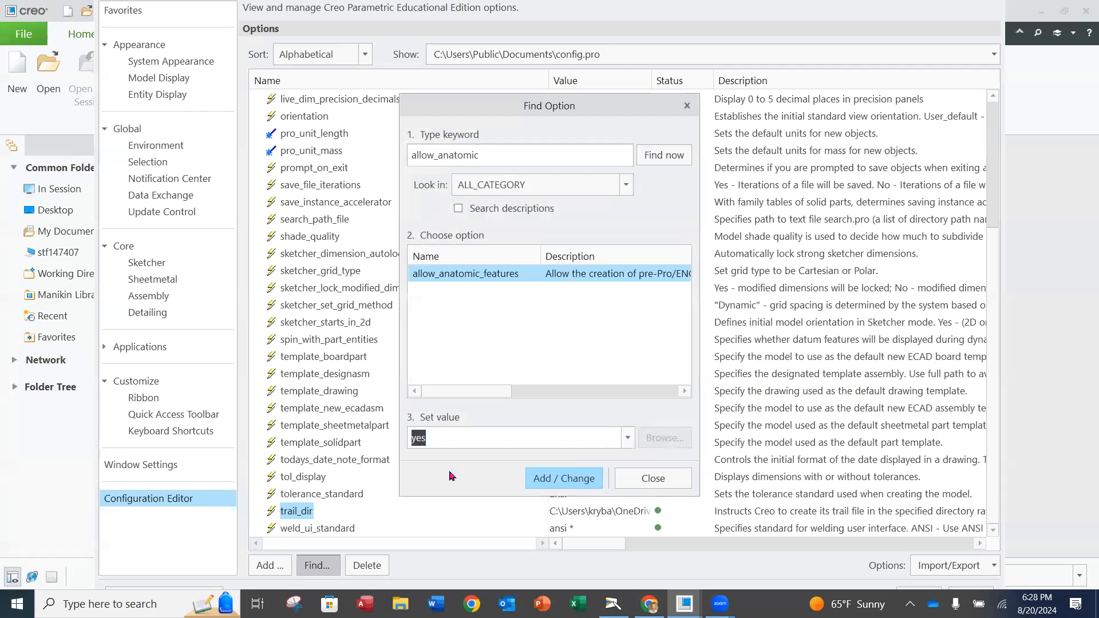
{"action": "left_click", "coordinate": [572, 479]}
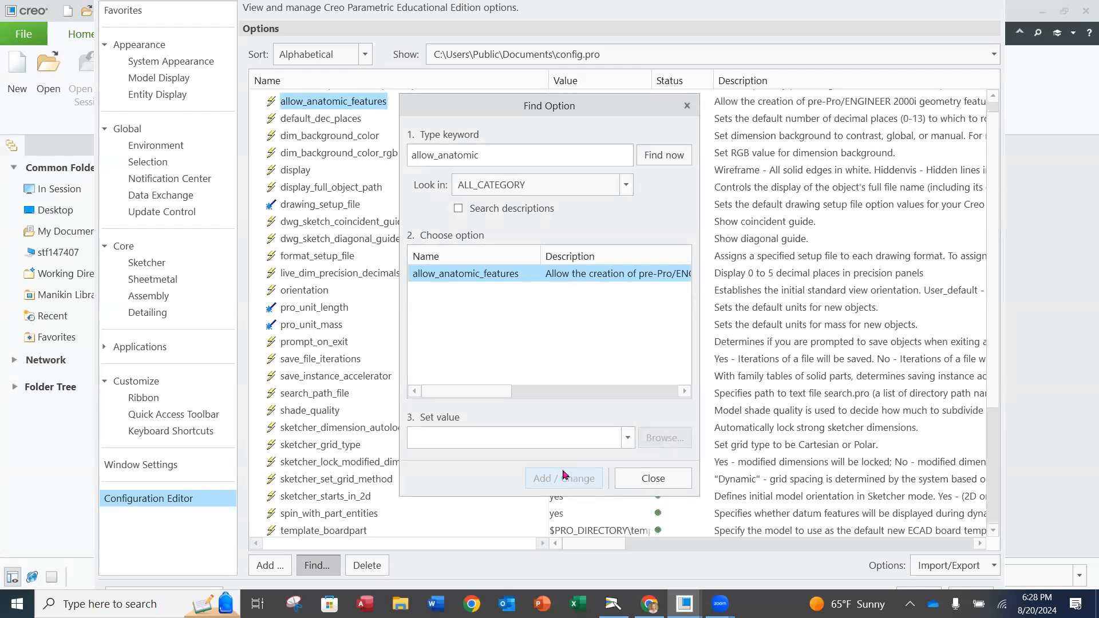
{"action": "left_click", "coordinate": [642, 480]}
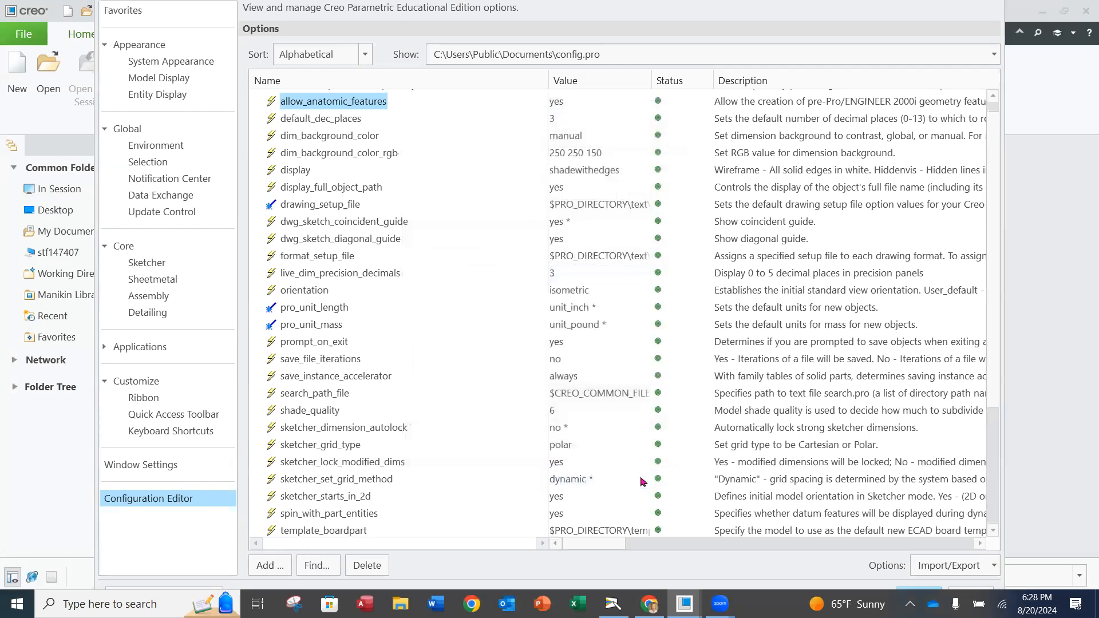
Add the configuration option default_dec_places with the value 3
{"action": "left_click", "coordinate": [319, 565]}
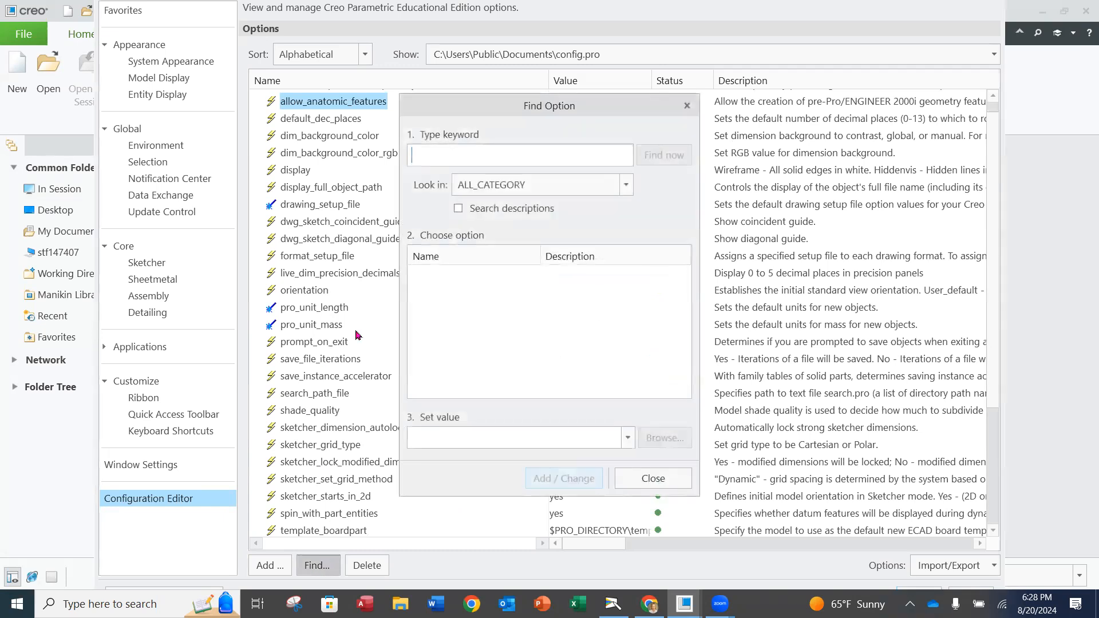
{"action": "type", "text": "defa"}
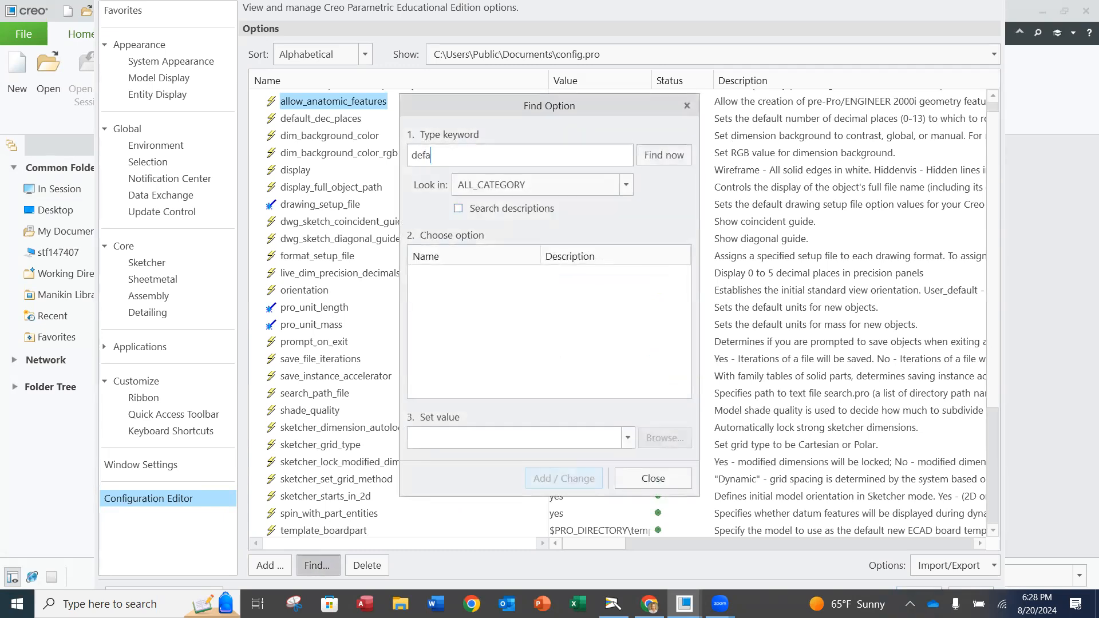
{"action": "type", "text": "ult_dec_places"}
{"action": "left_click", "coordinate": [671, 155]}
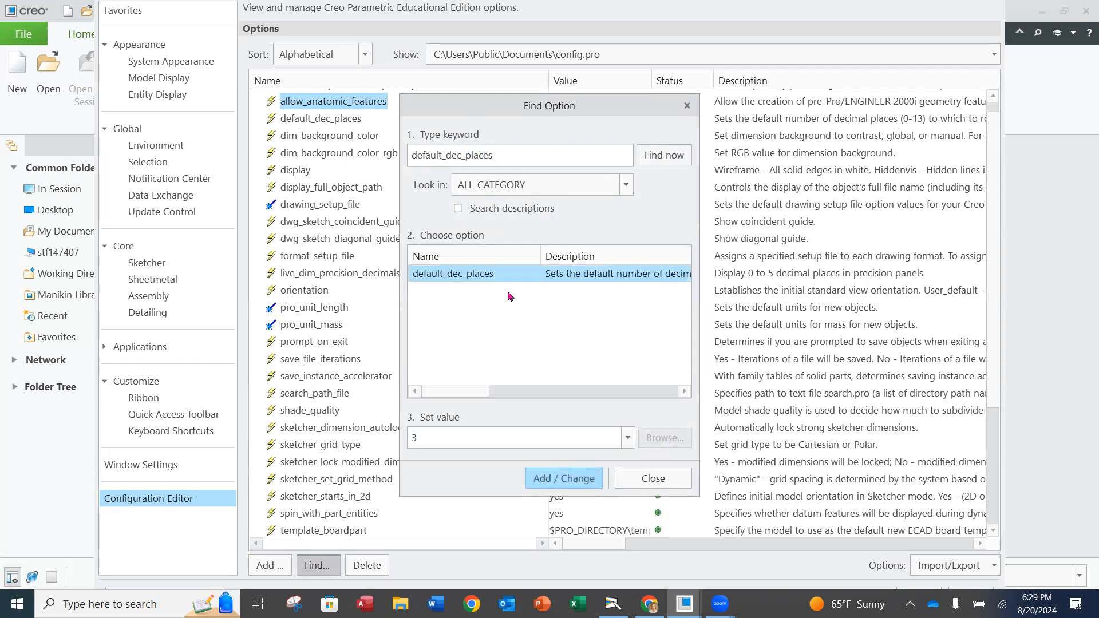
{"action": "left_click", "coordinate": [630, 445]}
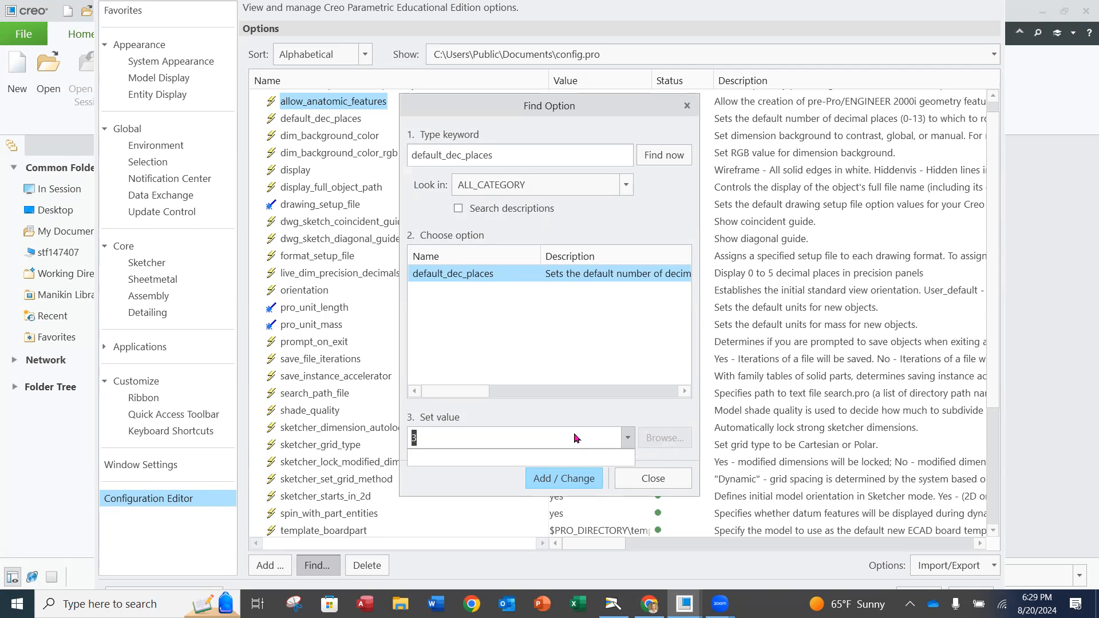
{"action": "left_click", "coordinate": [569, 481]}
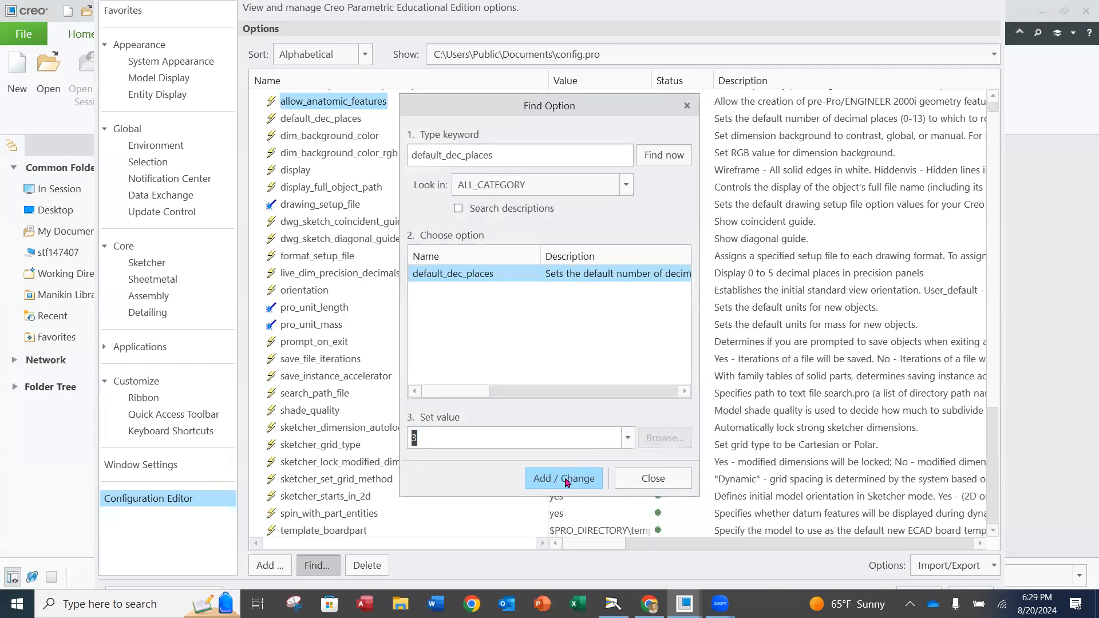
{"action": "left_click", "coordinate": [651, 481]}
Add the configuration option sketcher_starts_in_2d with the value yes
{"action": "left_click", "coordinate": [313, 567]}
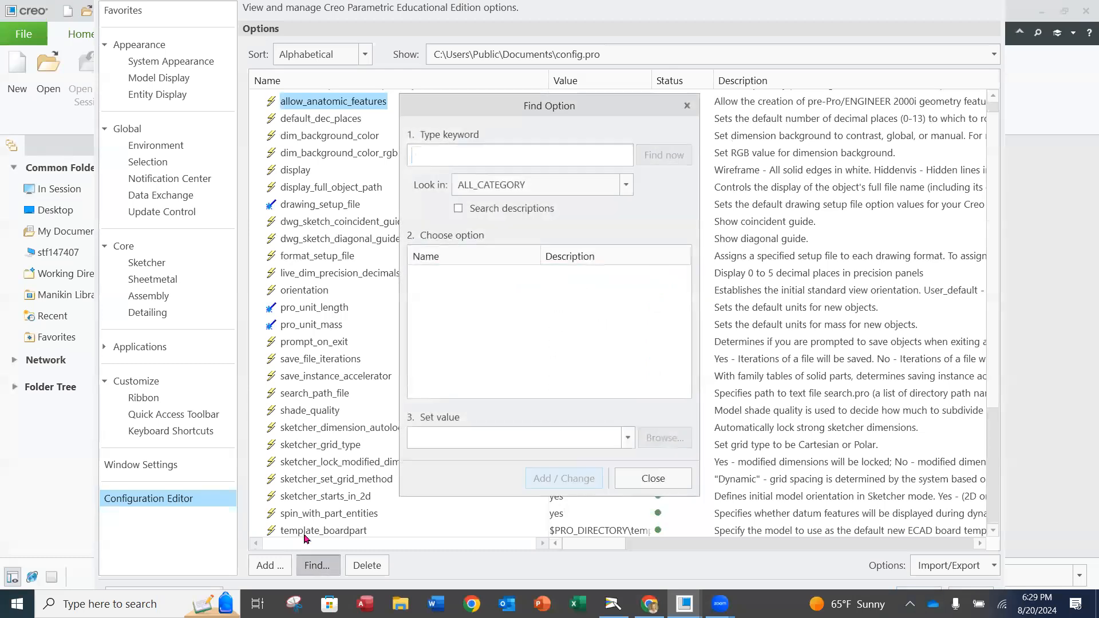
{"action": "type", "text": "ske"}
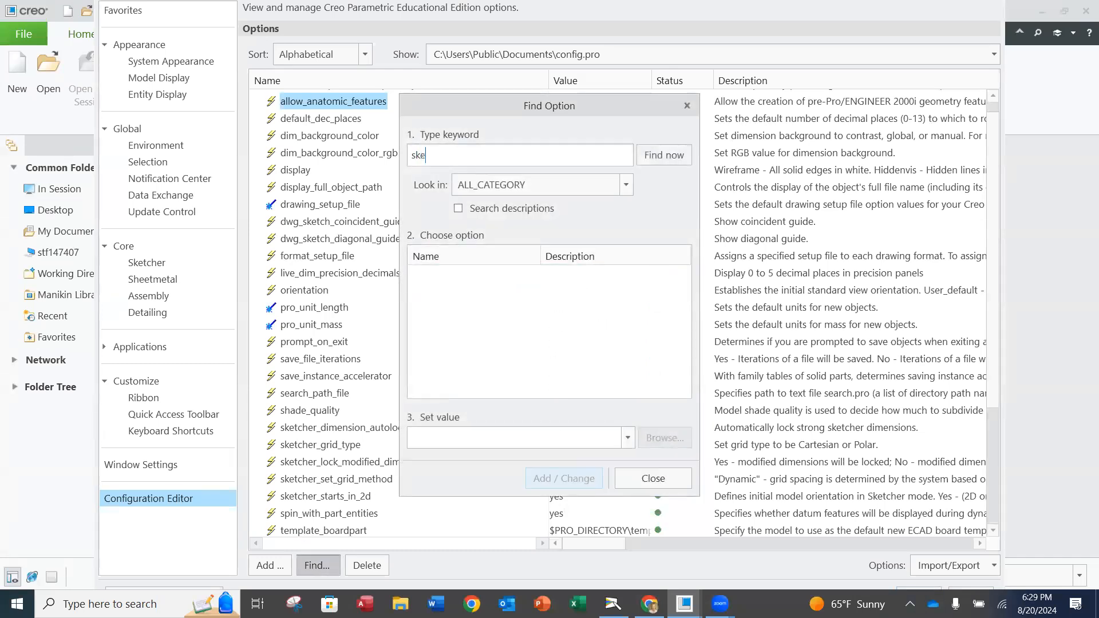
{"action": "type", "text": "tcher_starts_in_2D"}
{"action": "left_click", "coordinate": [671, 161]}
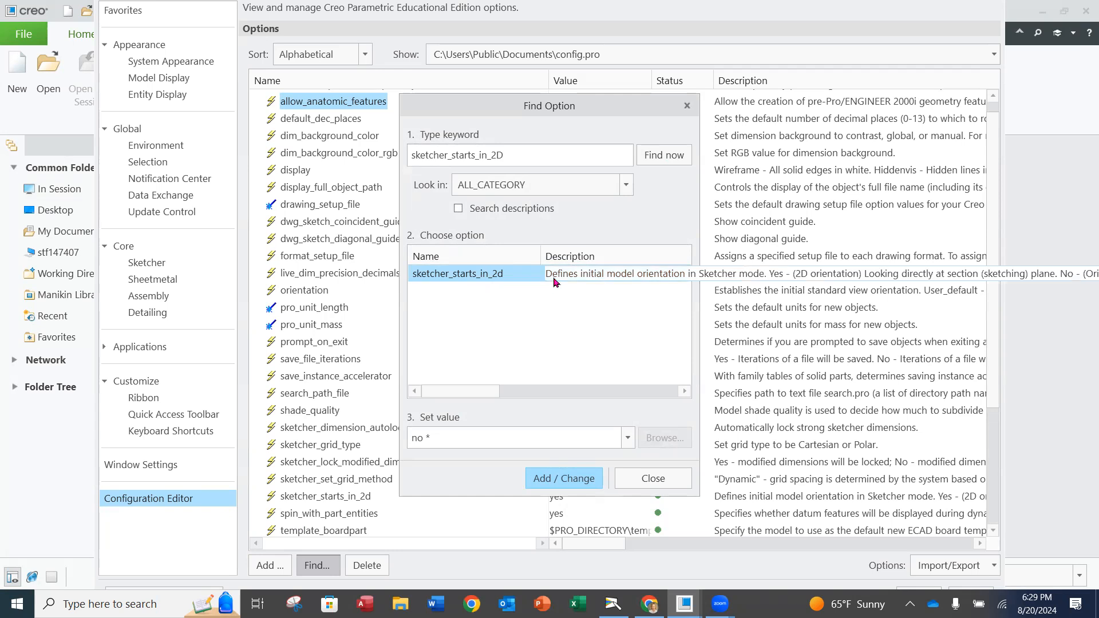
{"action": "left_click", "coordinate": [626, 437]}
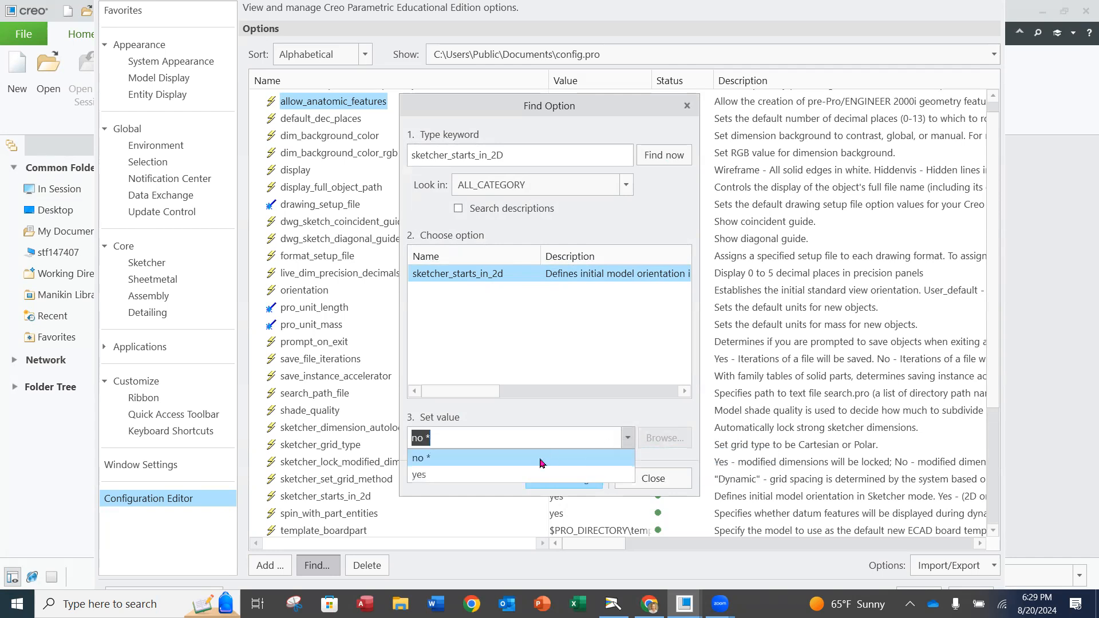
{"action": "left_click", "coordinate": [479, 474]}
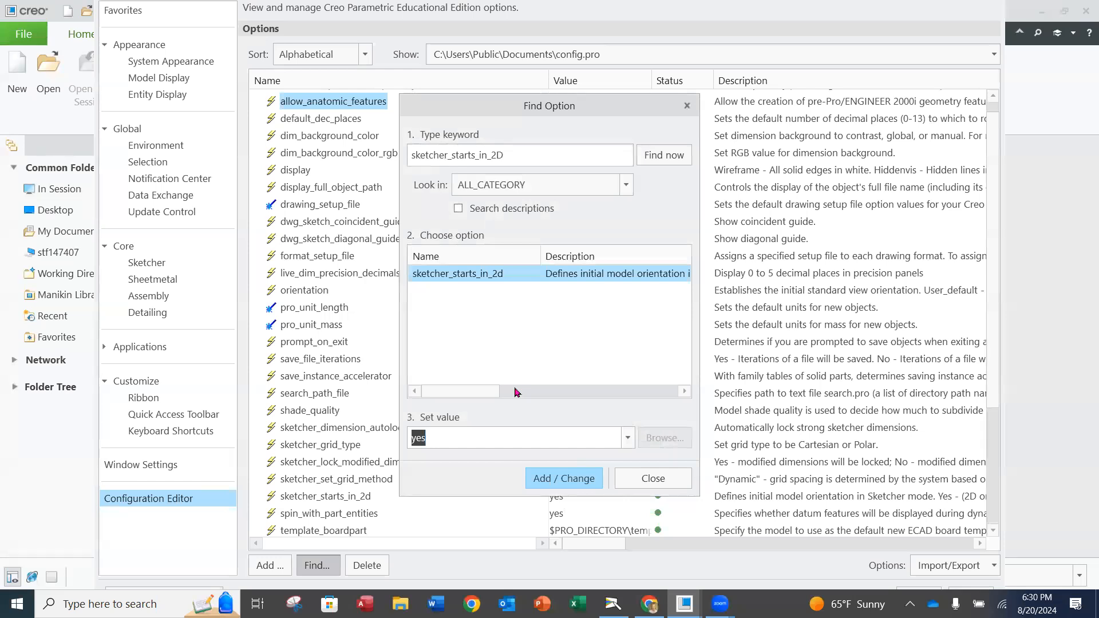
{"action": "left_click", "coordinate": [580, 479]}
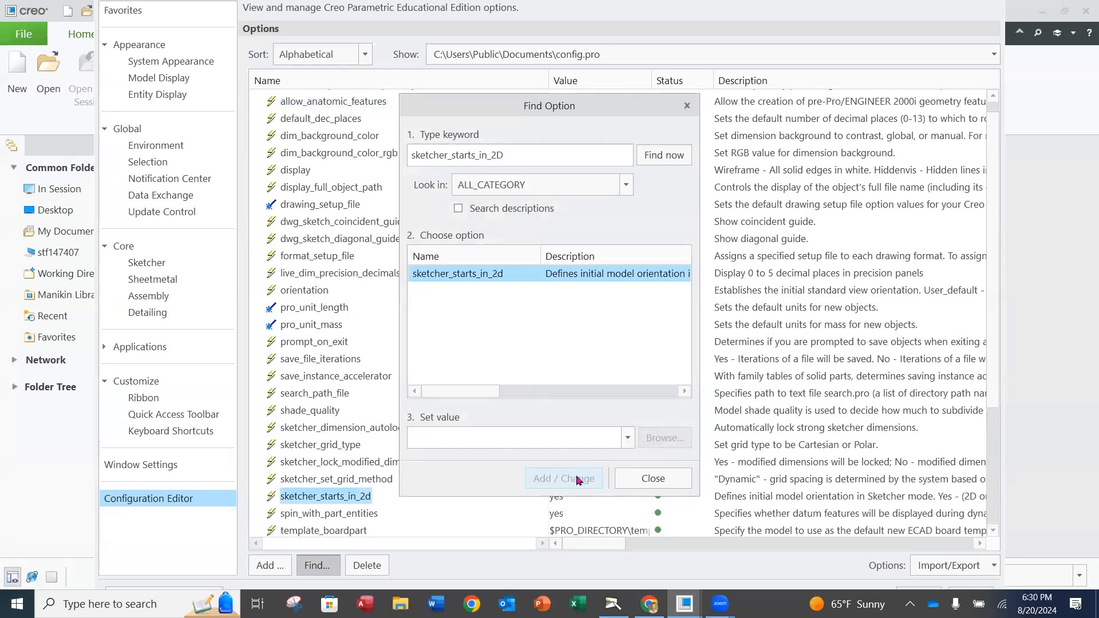
{"action": "left_click", "coordinate": [643, 482]}
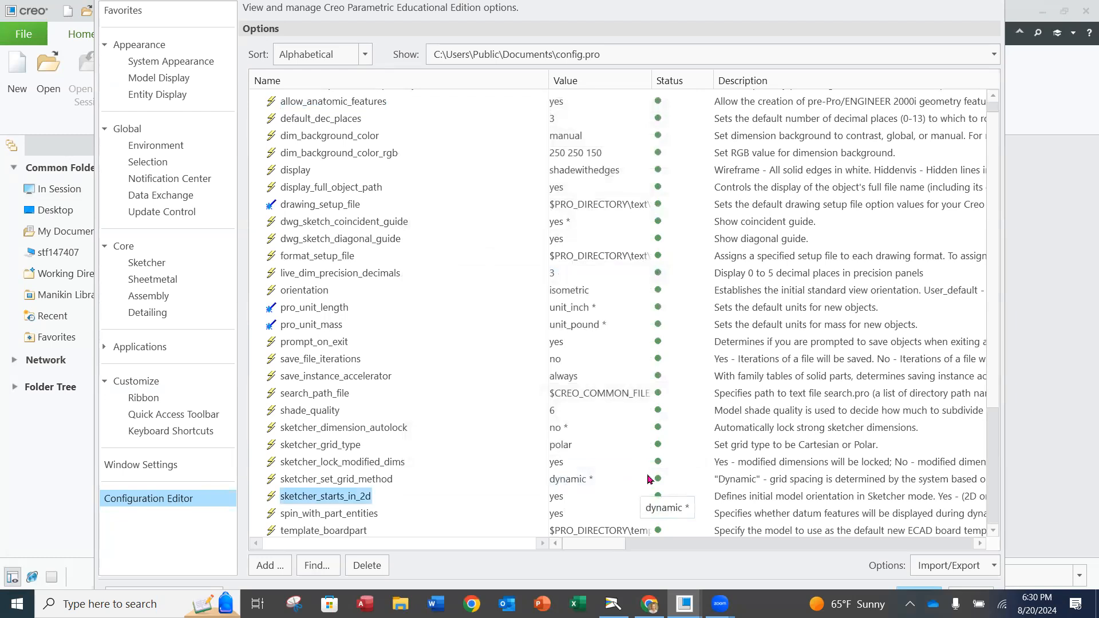
Add the configuration option sketcher_lock_modified_dims with the value yes
{"action": "left_click", "coordinate": [316, 565]}
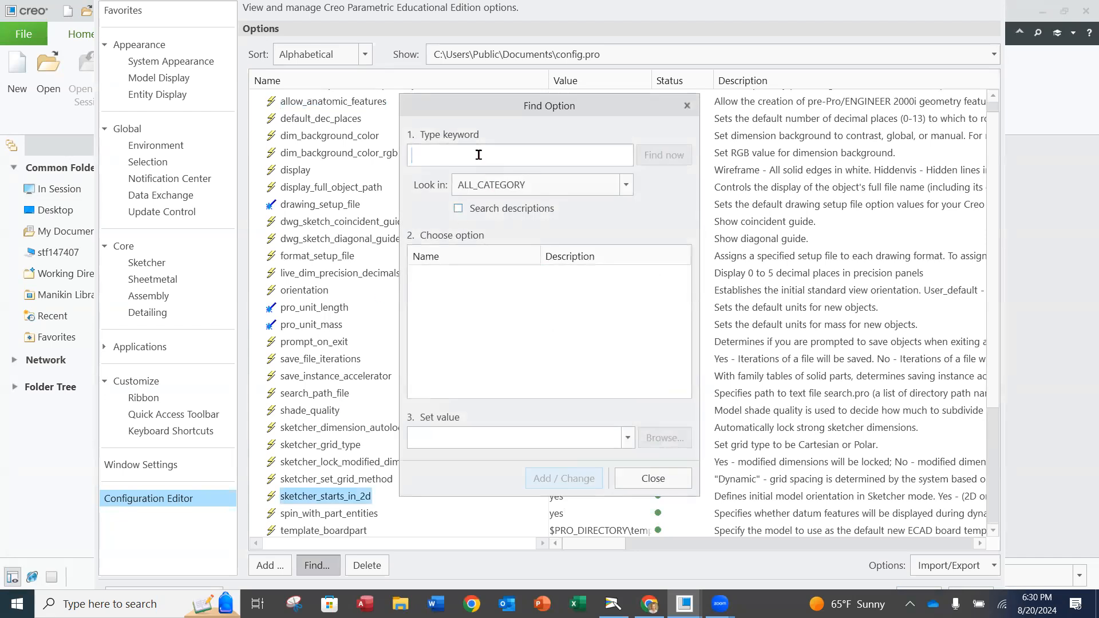
{"action": "type", "text": "sket"}
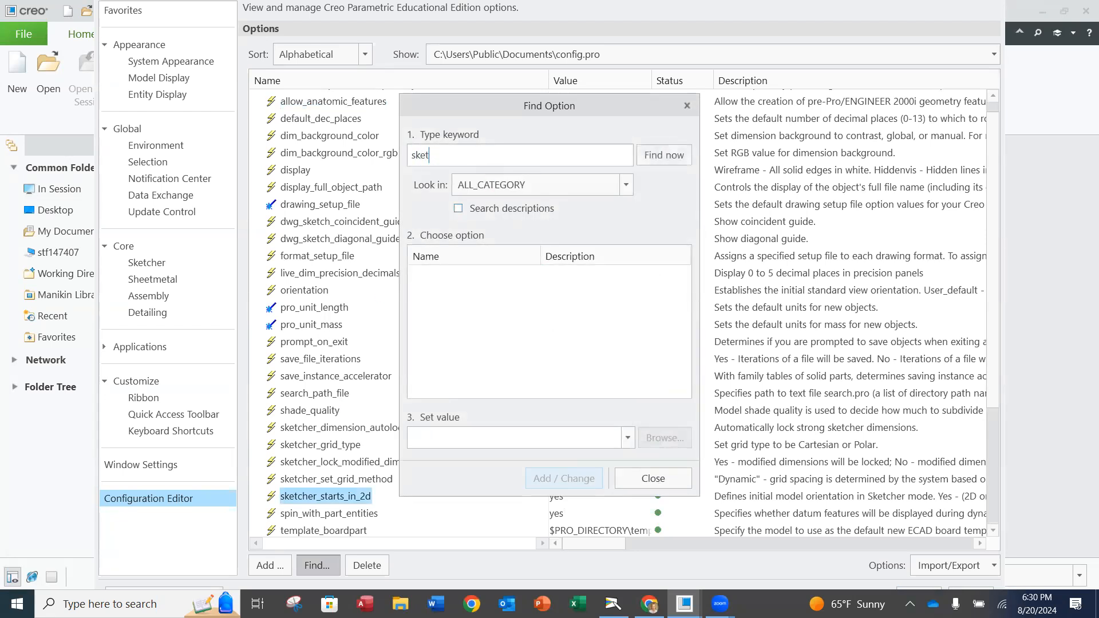
{"action": "type", "text": "cher_lock_modified _dim"}
{"action": "key", "text": "BackSpace"}
{"action": "key", "text": "BackSpace"}
{"action": "type", "text": "ims"}
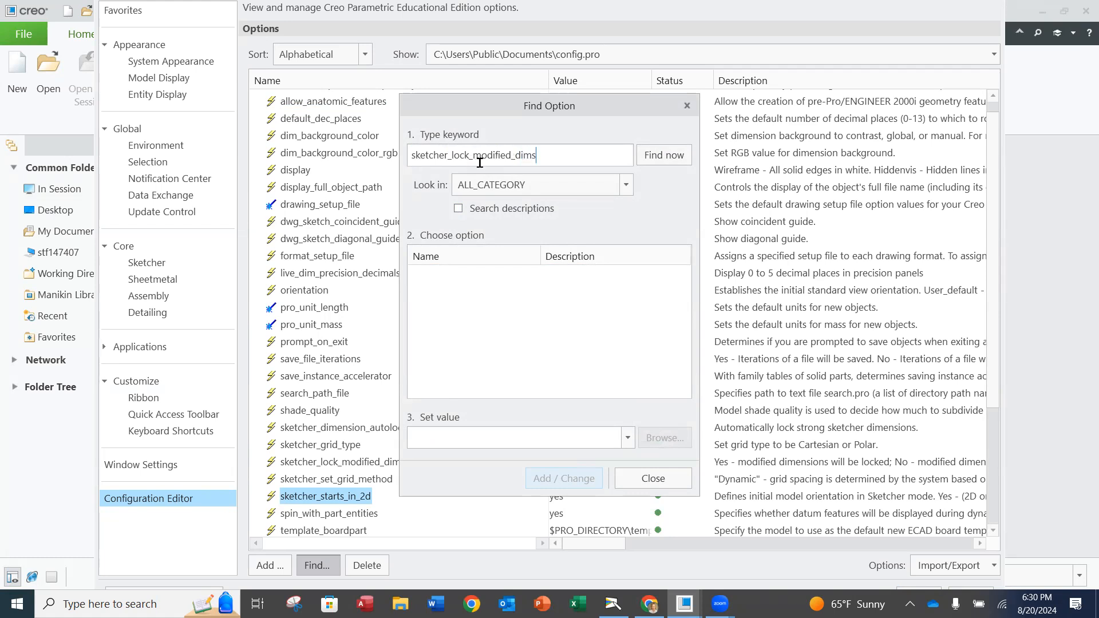
{"action": "left_click", "coordinate": [688, 153]}
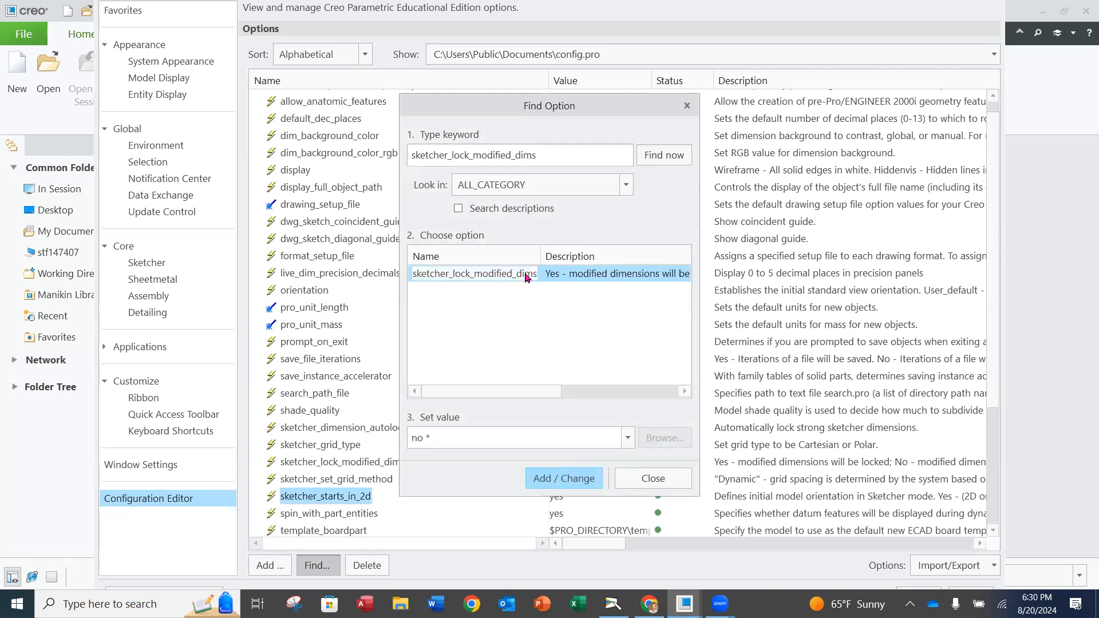
{"action": "left_click", "coordinate": [627, 438]}
{"action": "left_click", "coordinate": [479, 475]}
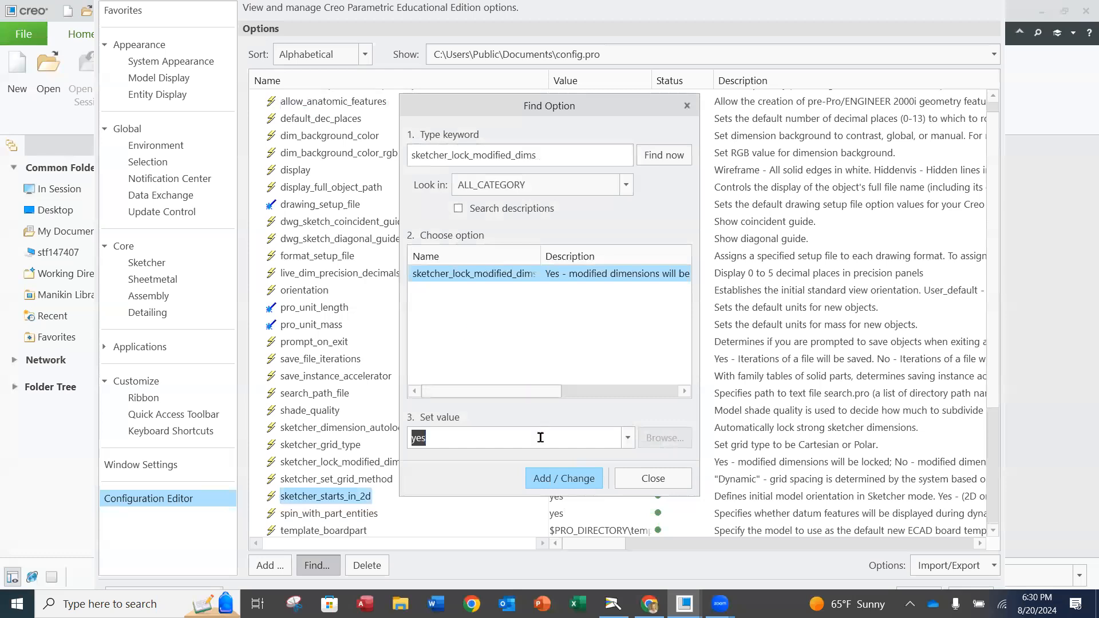
{"action": "left_click", "coordinate": [574, 483]}
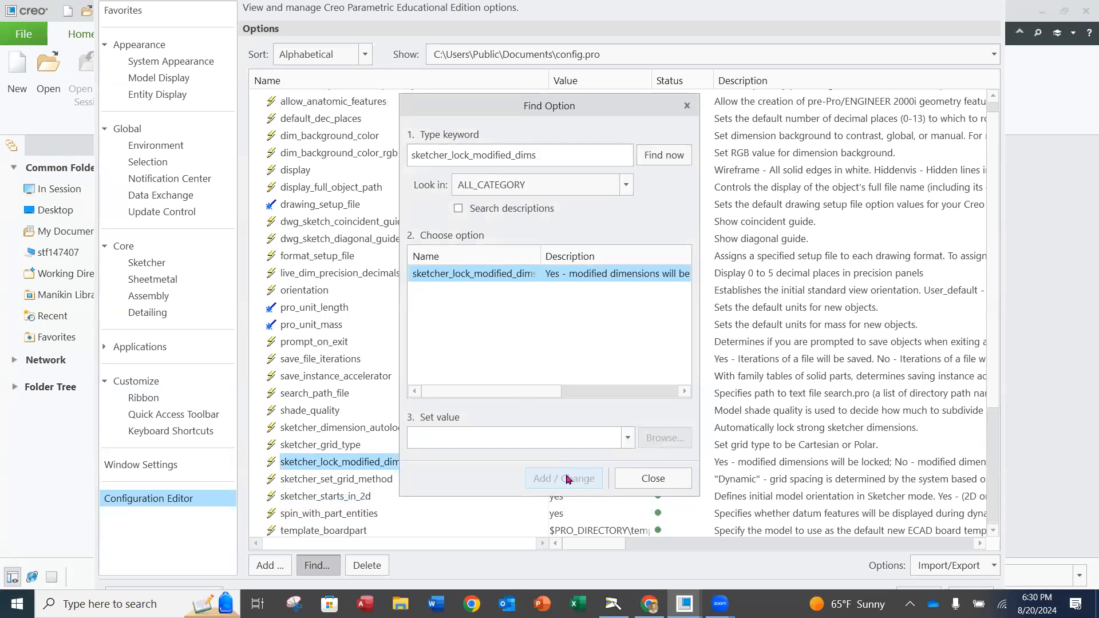
{"action": "left_click", "coordinate": [653, 479]}
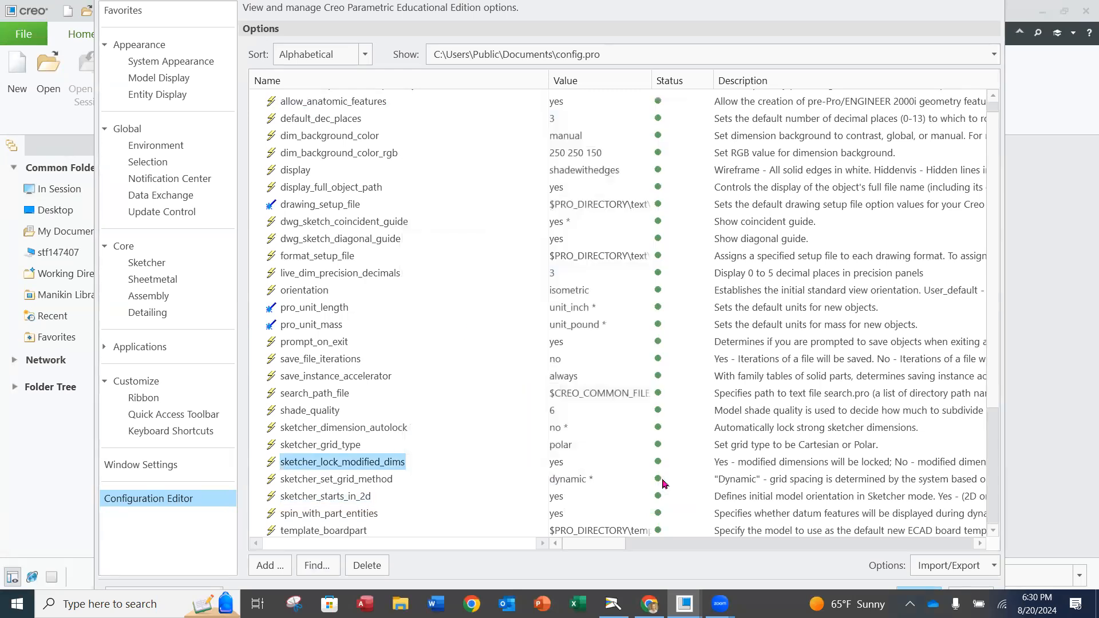
Add the configuration option dim_background_color with the value manual
{"action": "left_click", "coordinate": [318, 566]}
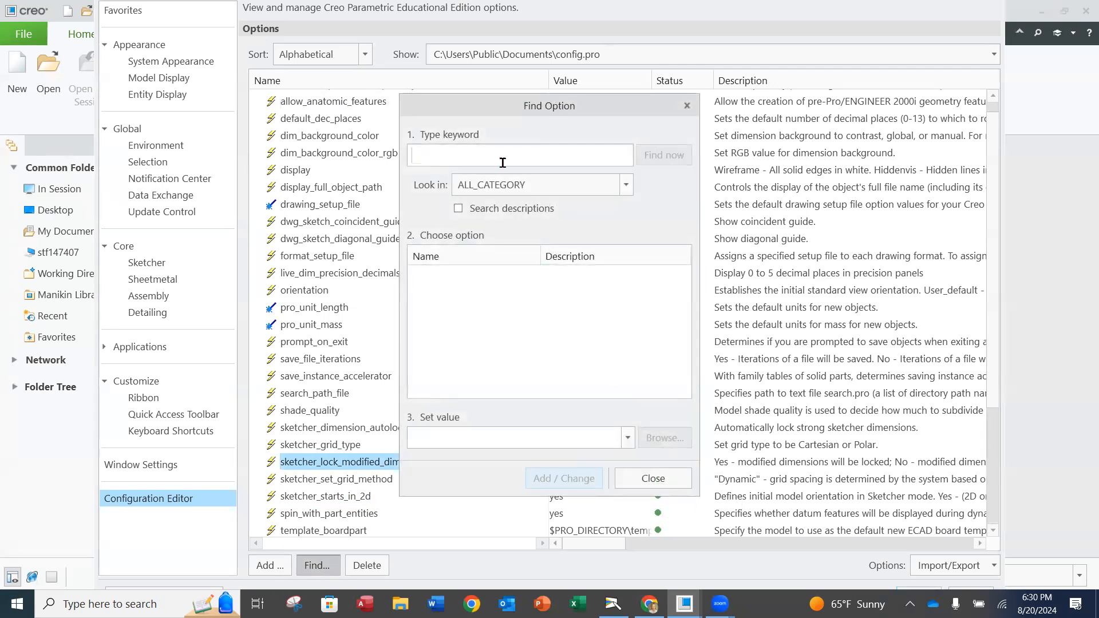
{"action": "type", "text": "dim"}
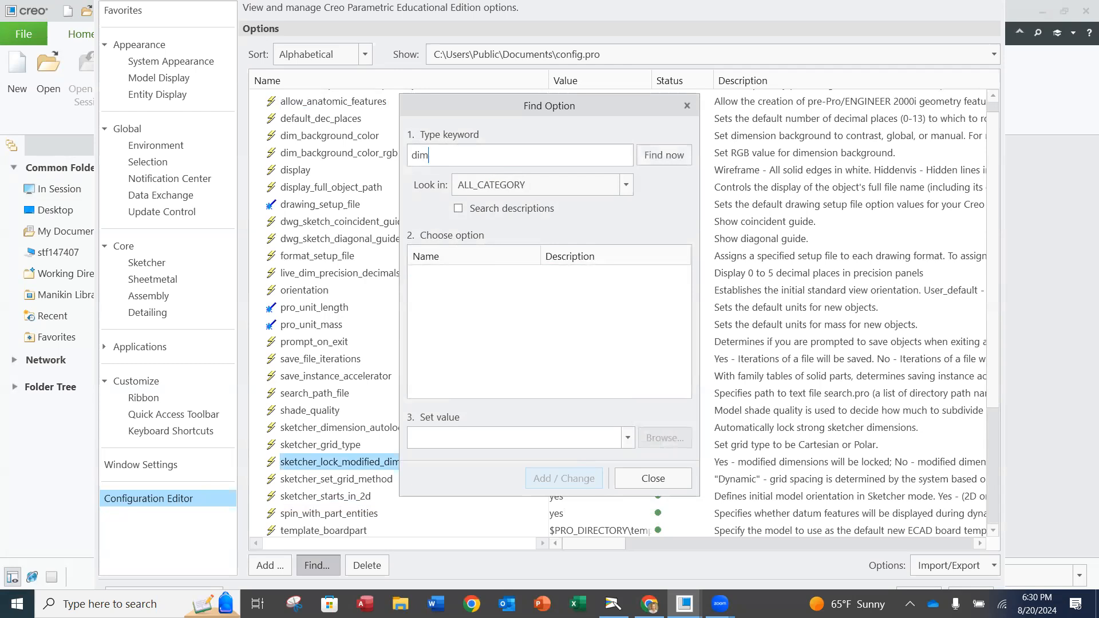
{"action": "type", "text": "_background_color"}
{"action": "left_click", "coordinate": [668, 162]}
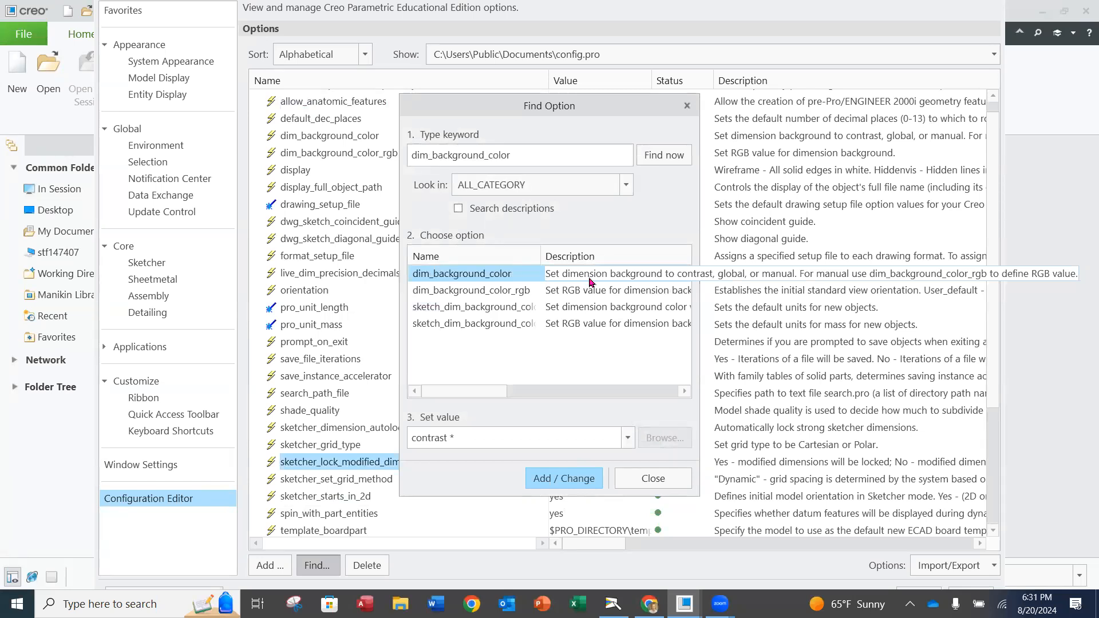
{"action": "left_click", "coordinate": [628, 439]}
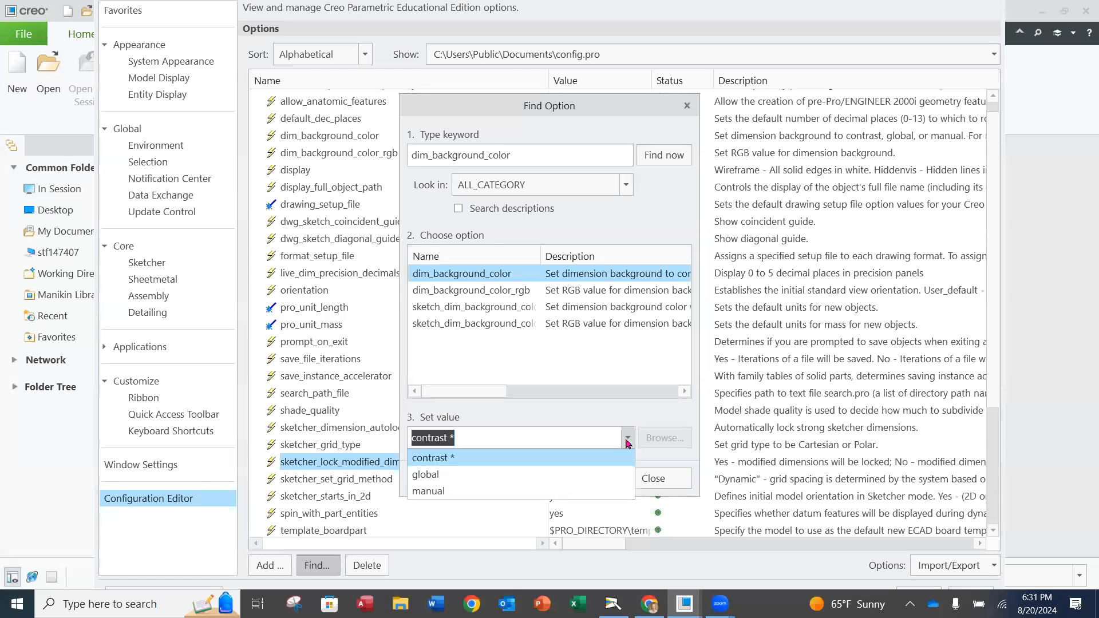
{"action": "left_click", "coordinate": [539, 492]}
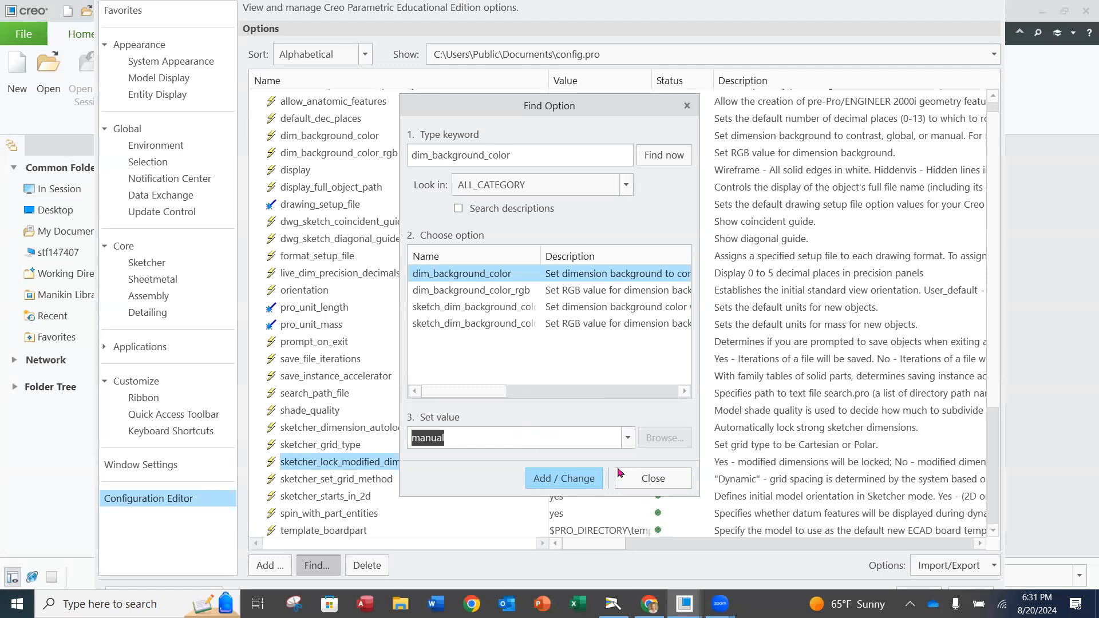
{"action": "left_click", "coordinate": [584, 483]}
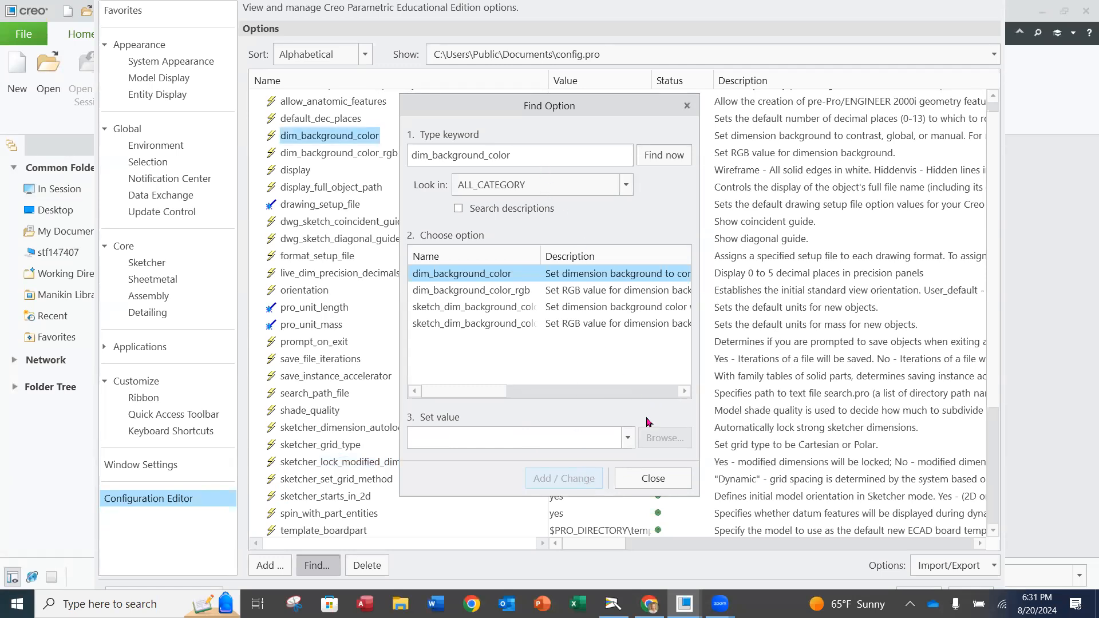
{"action": "left_click", "coordinate": [643, 484]}
Add the configuration option dim_background_color_rgb with the value 250 250 150
{"action": "left_click", "coordinate": [316, 565]}
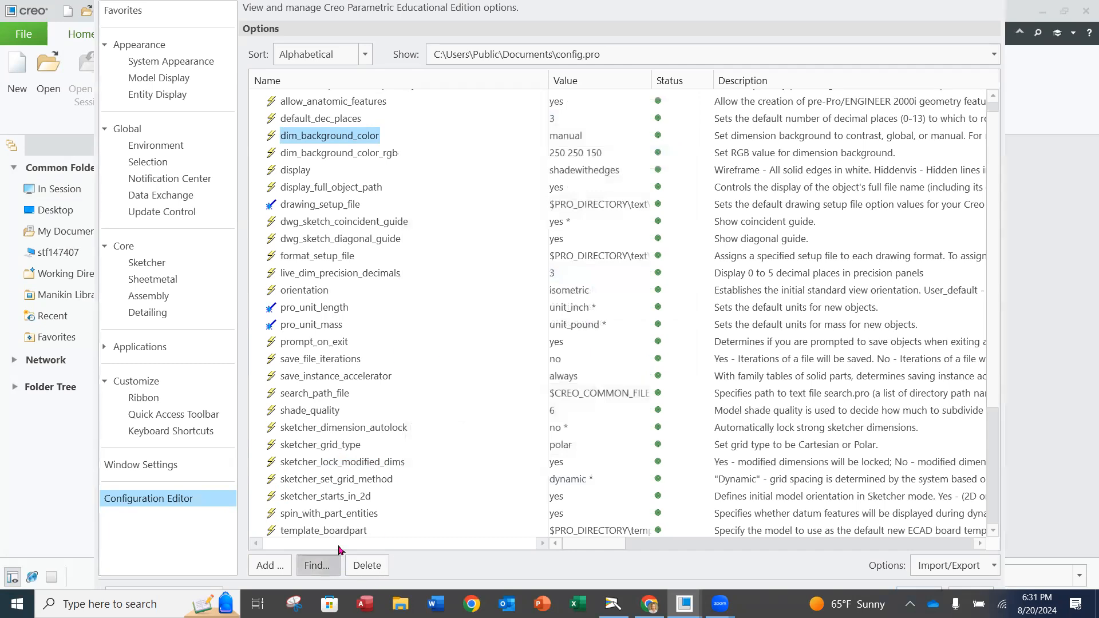
{"action": "type", "text": "d"}
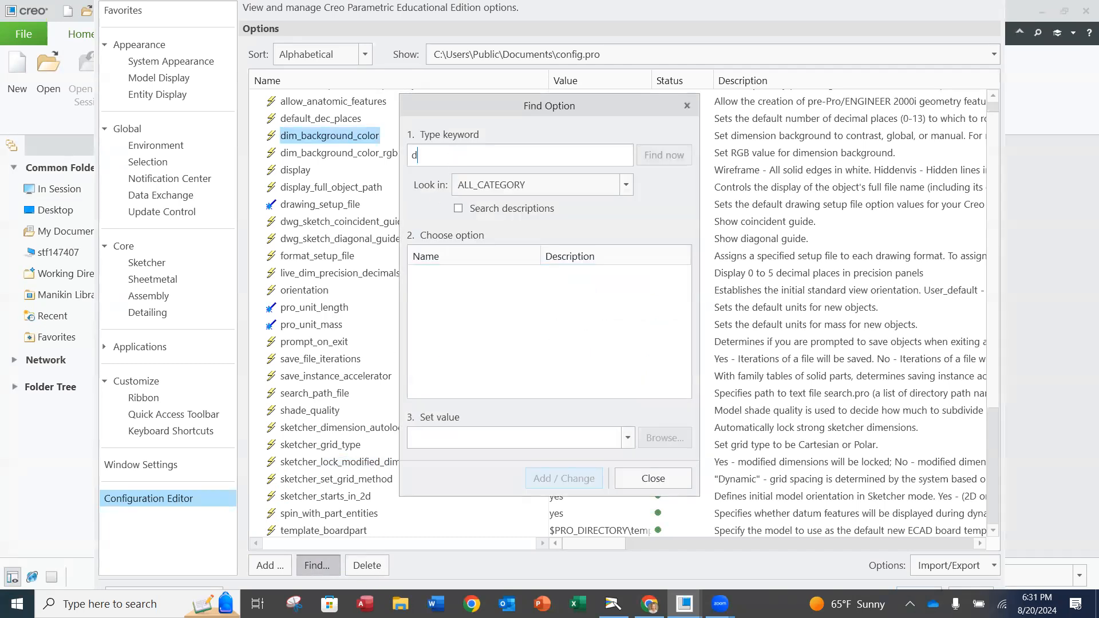
{"action": "type", "text": "im_background"}
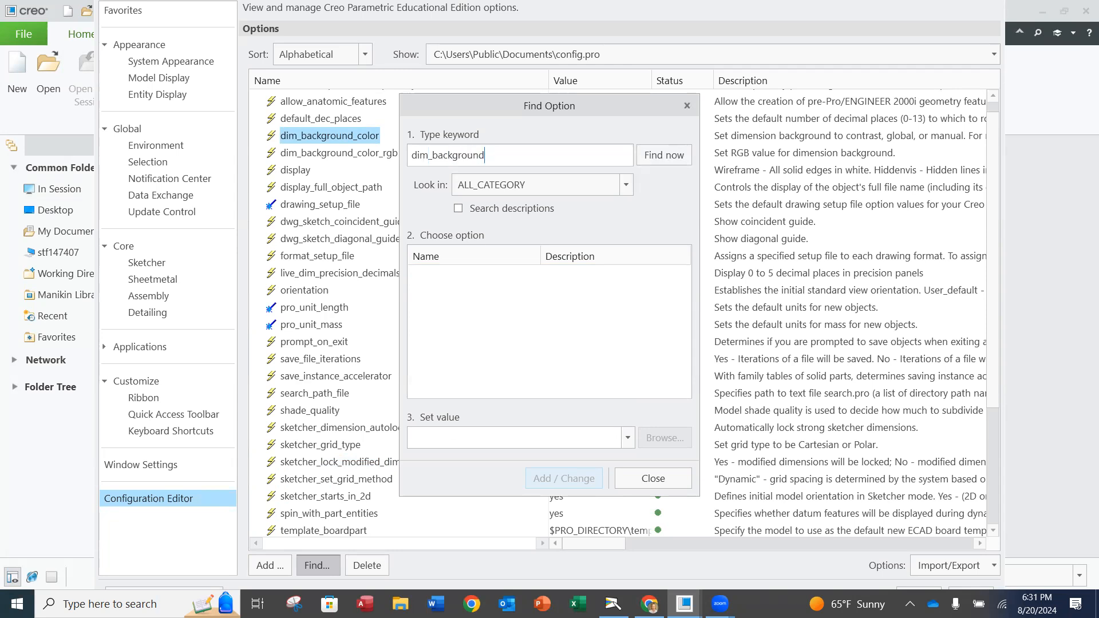
{"action": "type", "text": "_color_rgb"}
{"action": "left_click", "coordinate": [663, 154]}
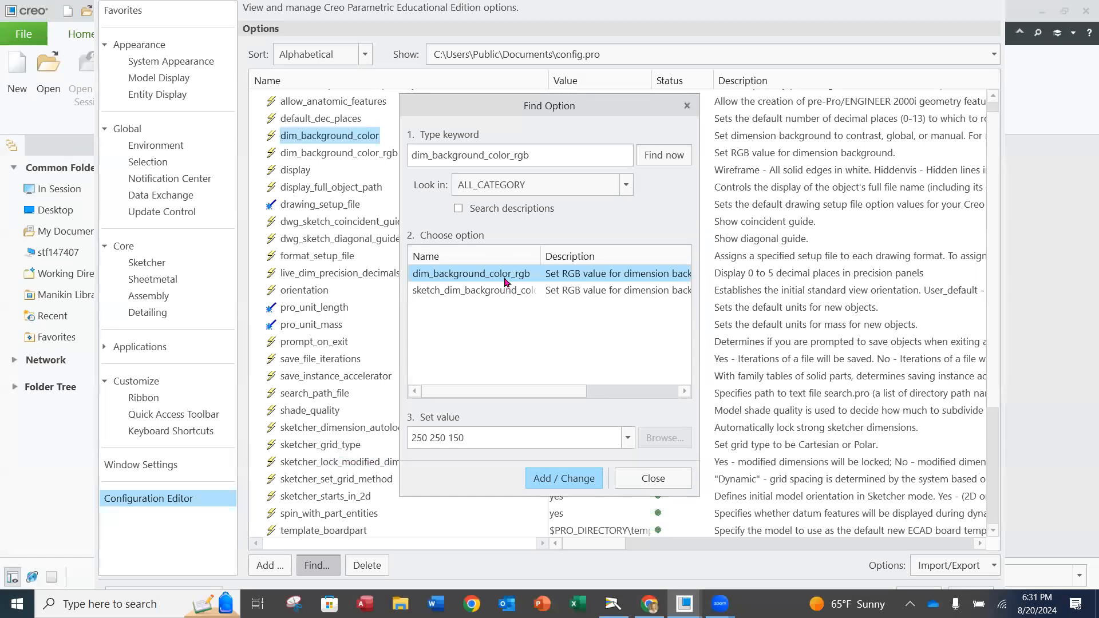
{"action": "left_click", "coordinate": [472, 433]}
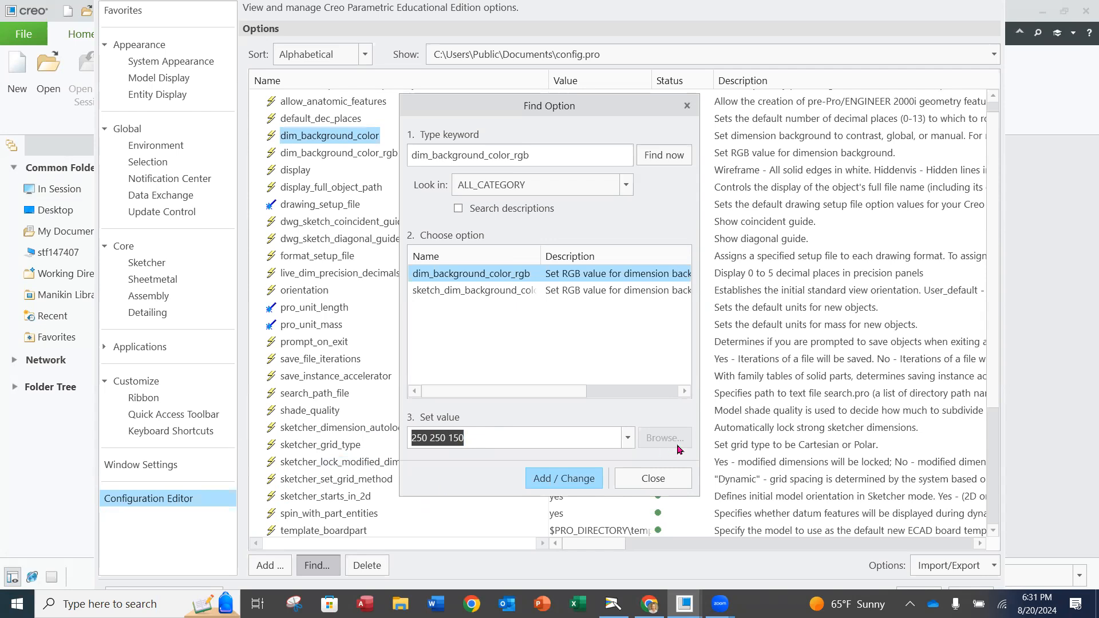
{"action": "left_click", "coordinate": [629, 440]}
{"action": "left_click", "coordinate": [629, 438]}
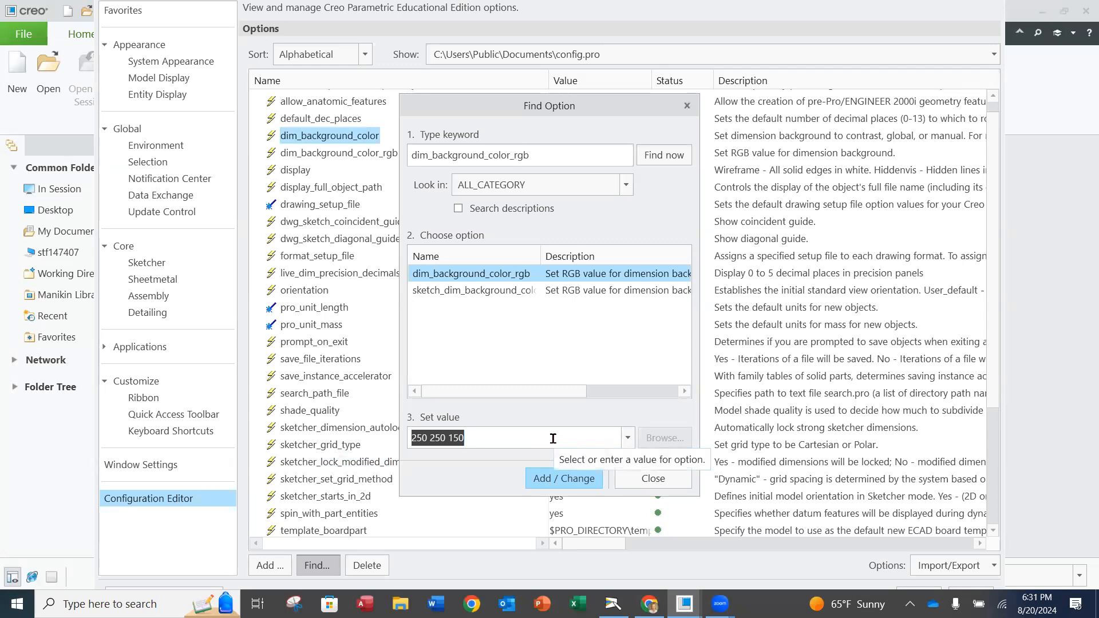
{"action": "left_click", "coordinate": [566, 481]}
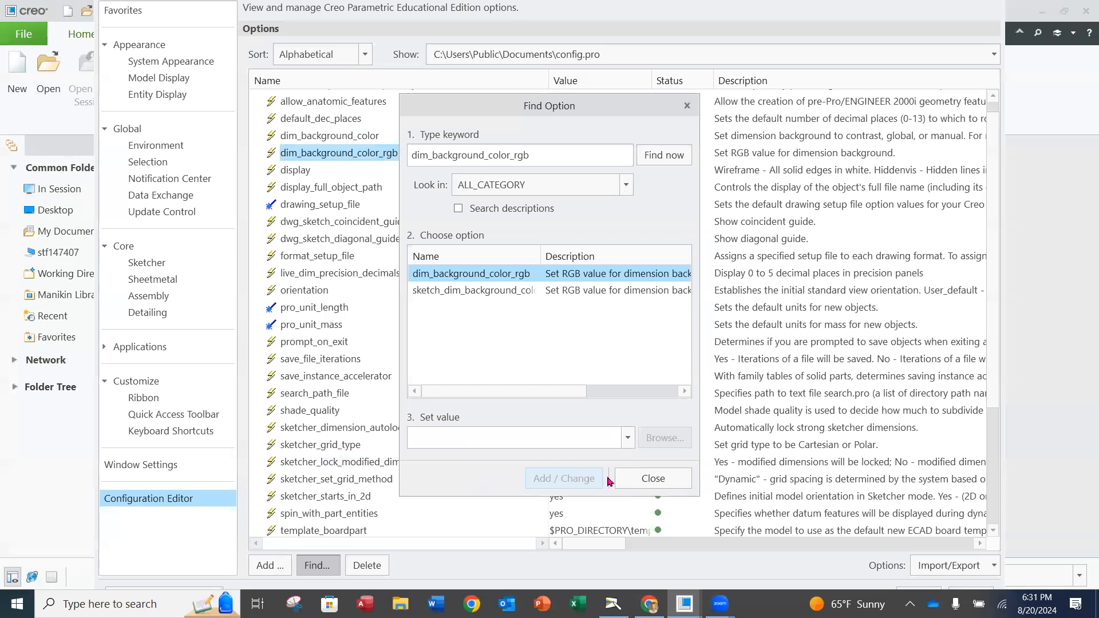
{"action": "left_click", "coordinate": [650, 480]}
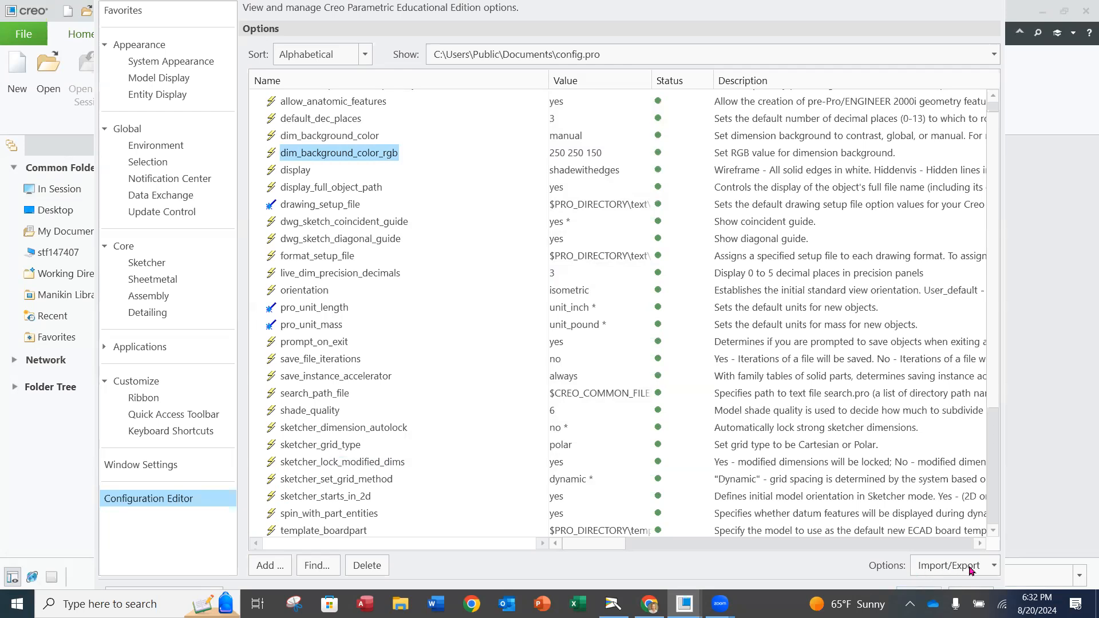
Export the currently displayed options as config.pro to the working directory WCTC_CREO
{"action": "left_click", "coordinate": [994, 568]}
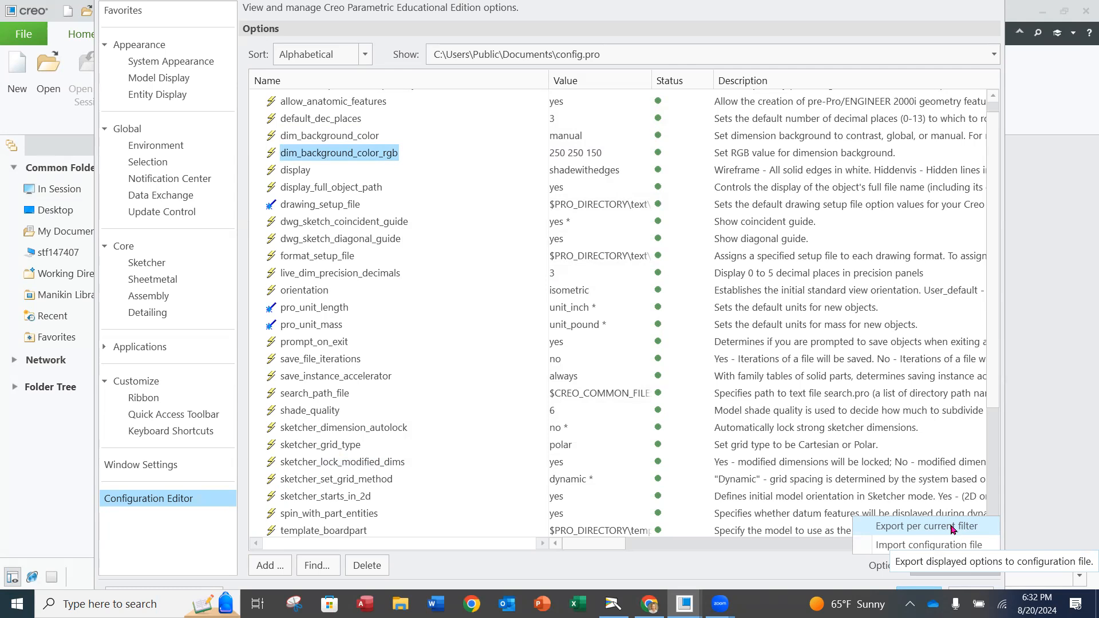
{"action": "left_click", "coordinate": [955, 527]}
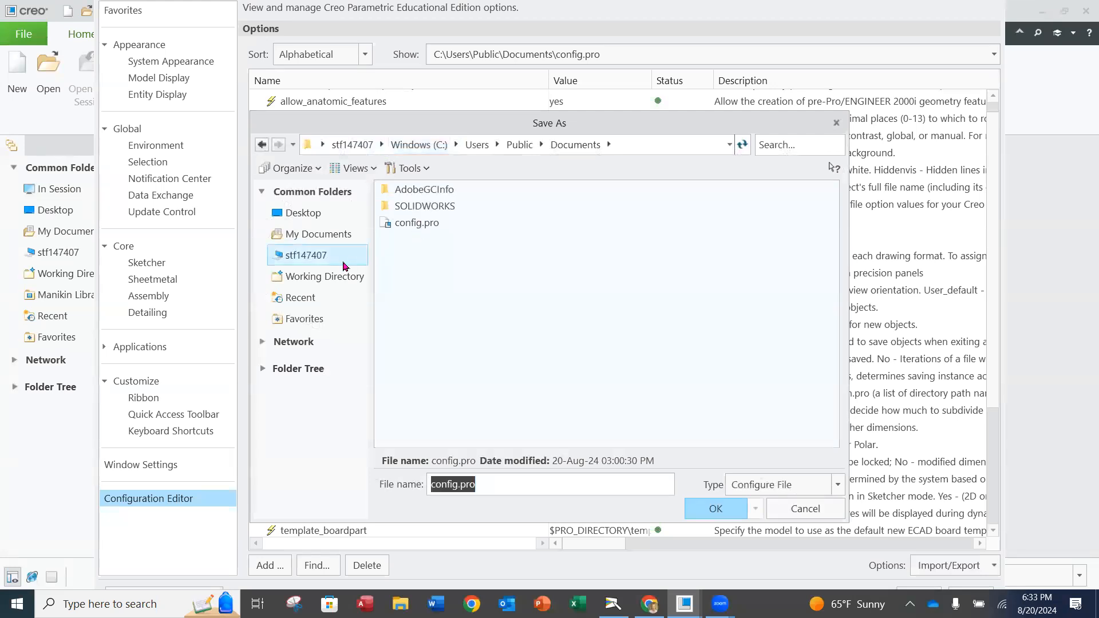
{"action": "left_click", "coordinate": [338, 278]}
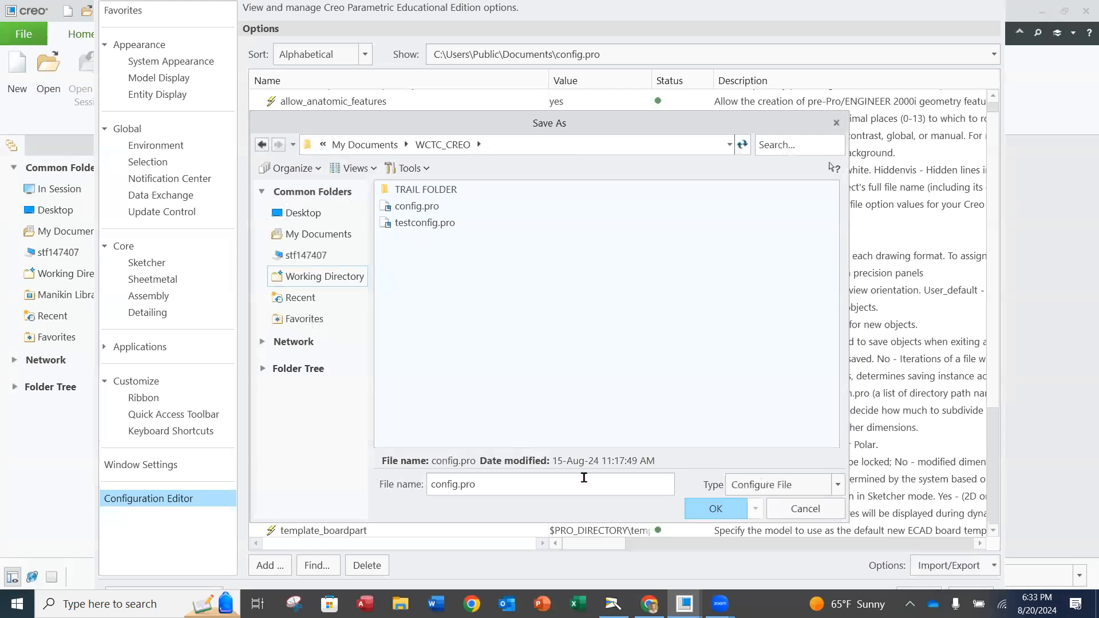
{"action": "left_click", "coordinate": [722, 510]}
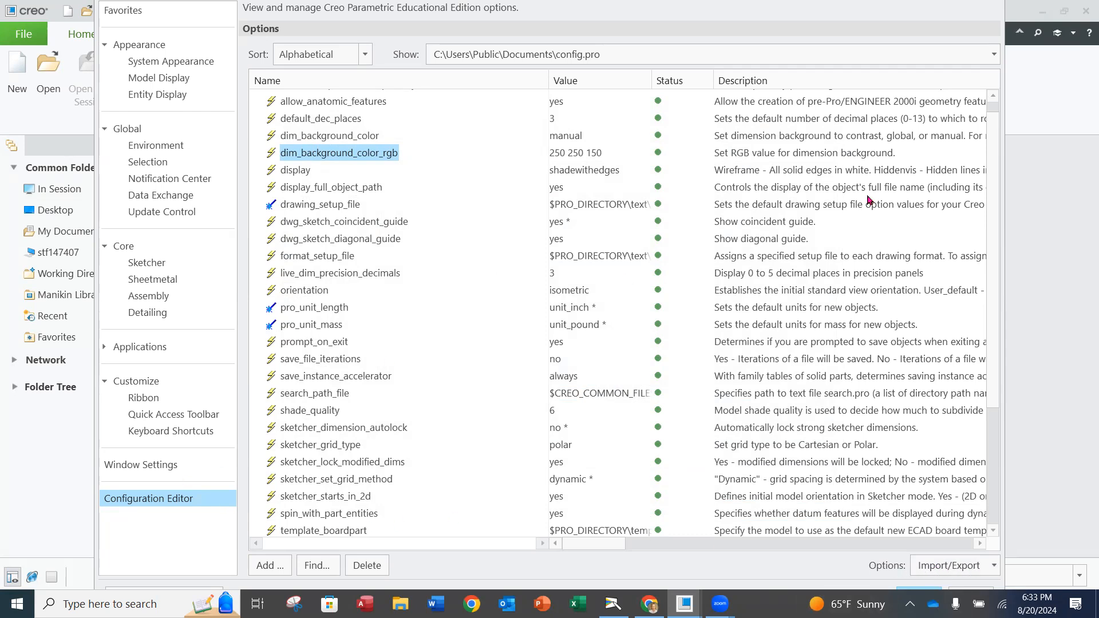
Import the config.pro configuration file from the WCTC_CREO folder into the Configuration Editor
{"action": "scroll", "coordinate": [652, 135], "scroll_direction": "up", "scroll_amount": 1}
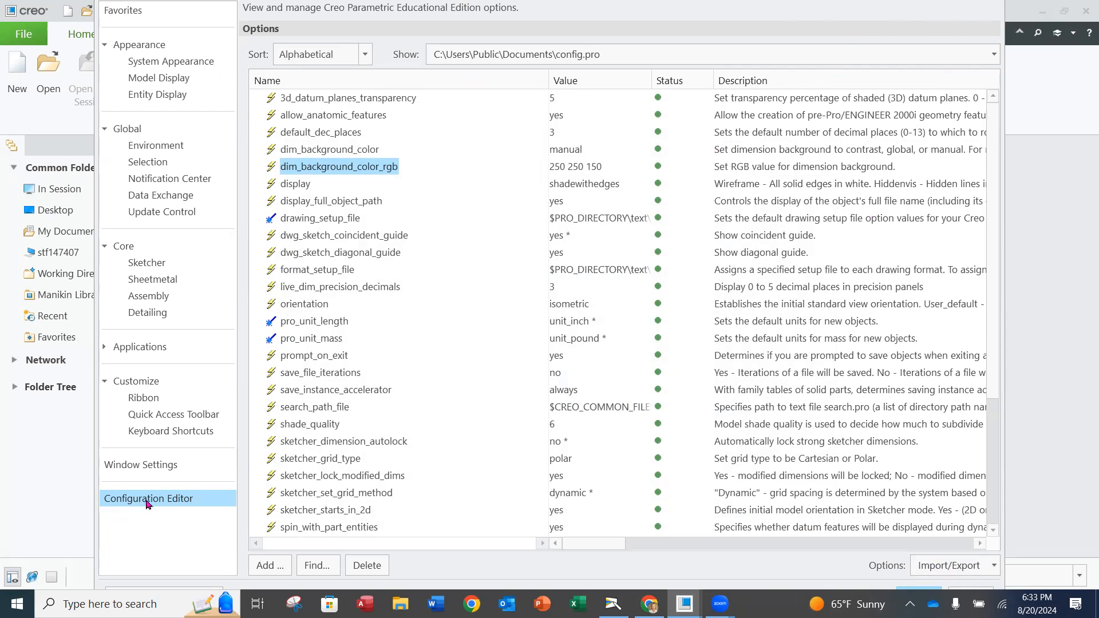
{"action": "left_click", "coordinate": [980, 571]}
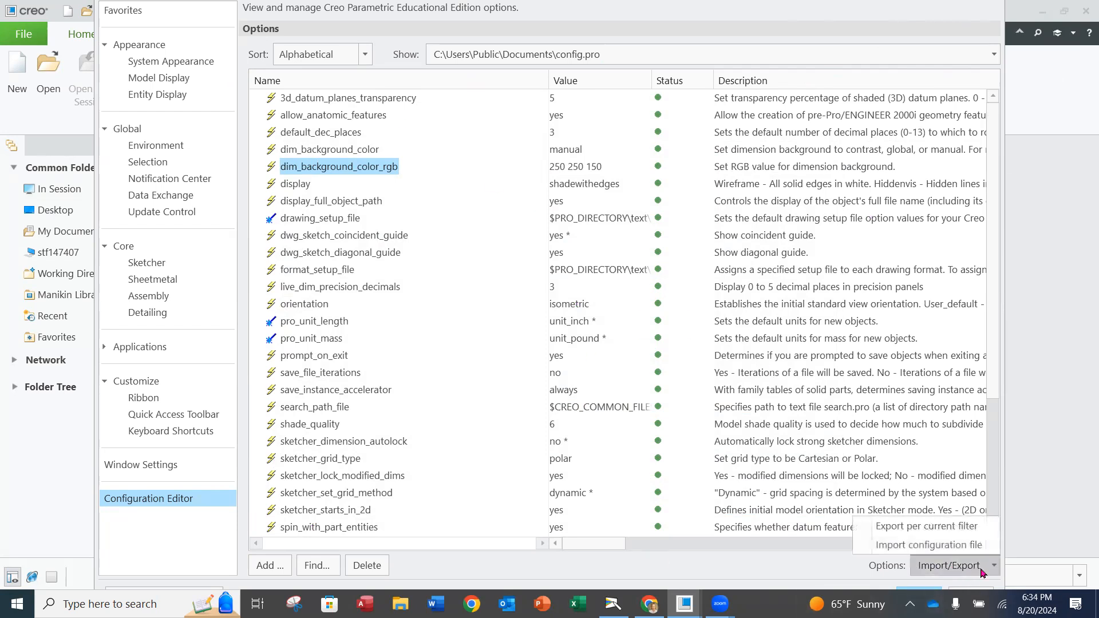
{"action": "left_click", "coordinate": [896, 550]}
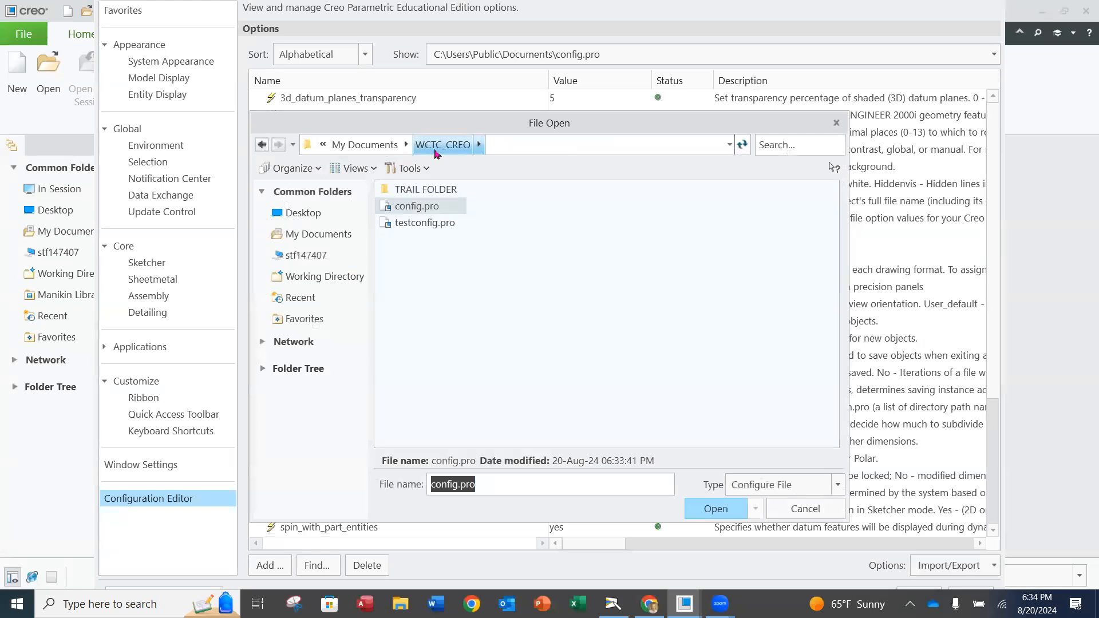
{"action": "left_click", "coordinate": [421, 210]}
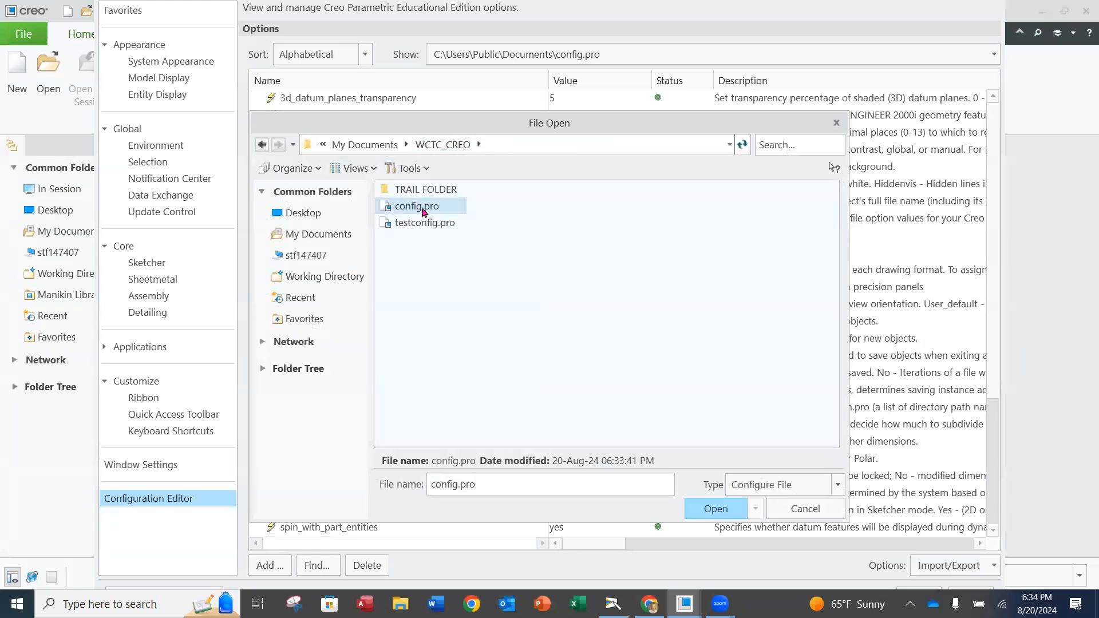
{"action": "left_click", "coordinate": [701, 515]}
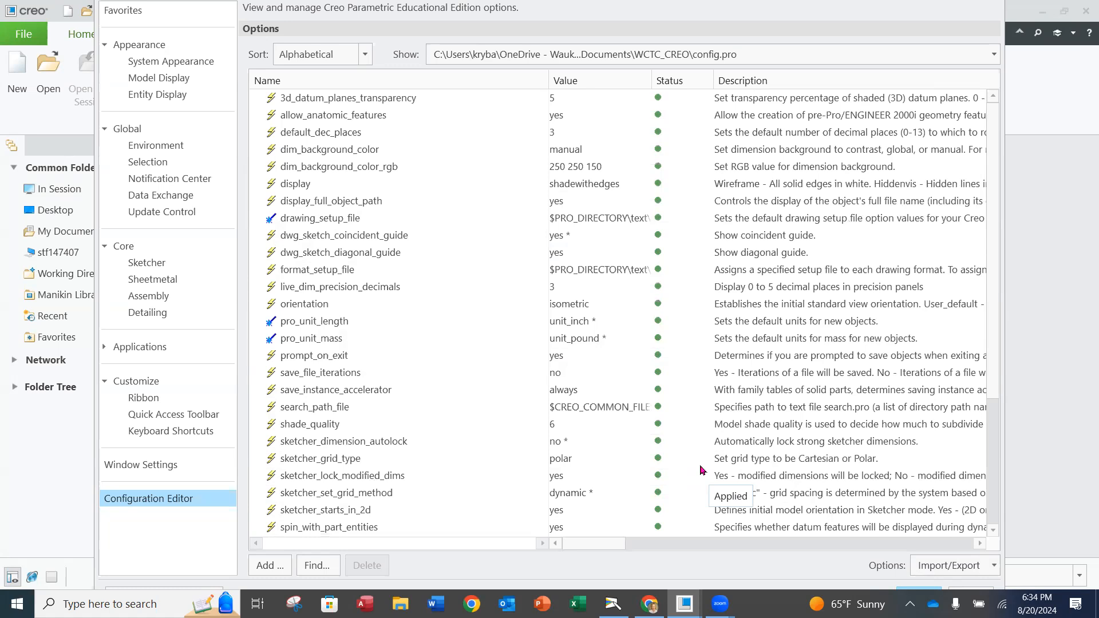
{"action": "left_click", "coordinate": [963, 564]}
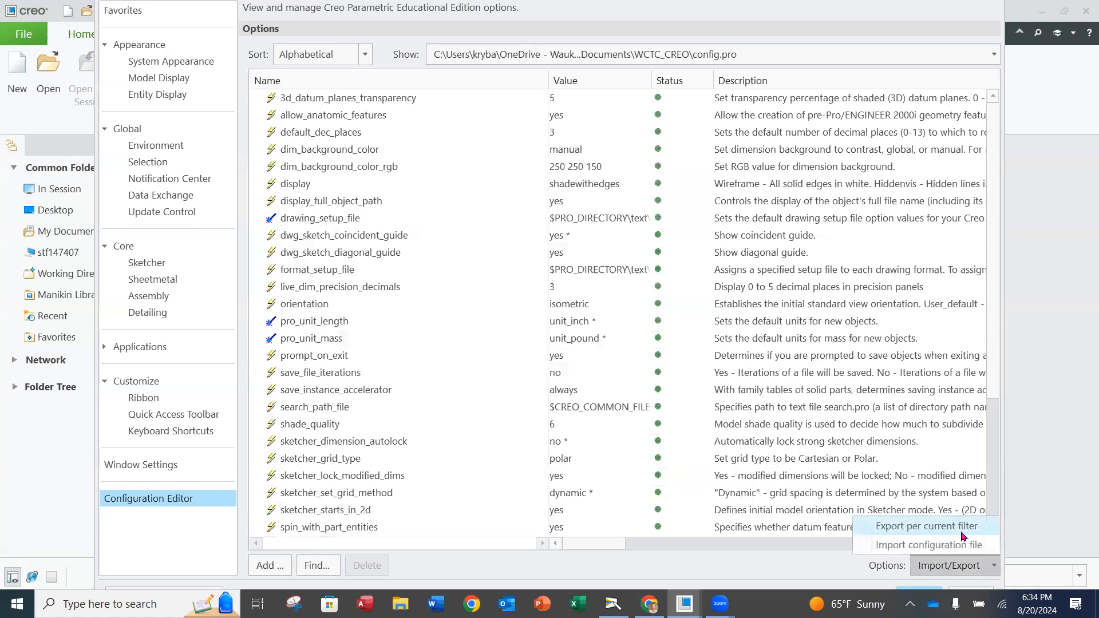
{"action": "left_click", "coordinate": [950, 545]}
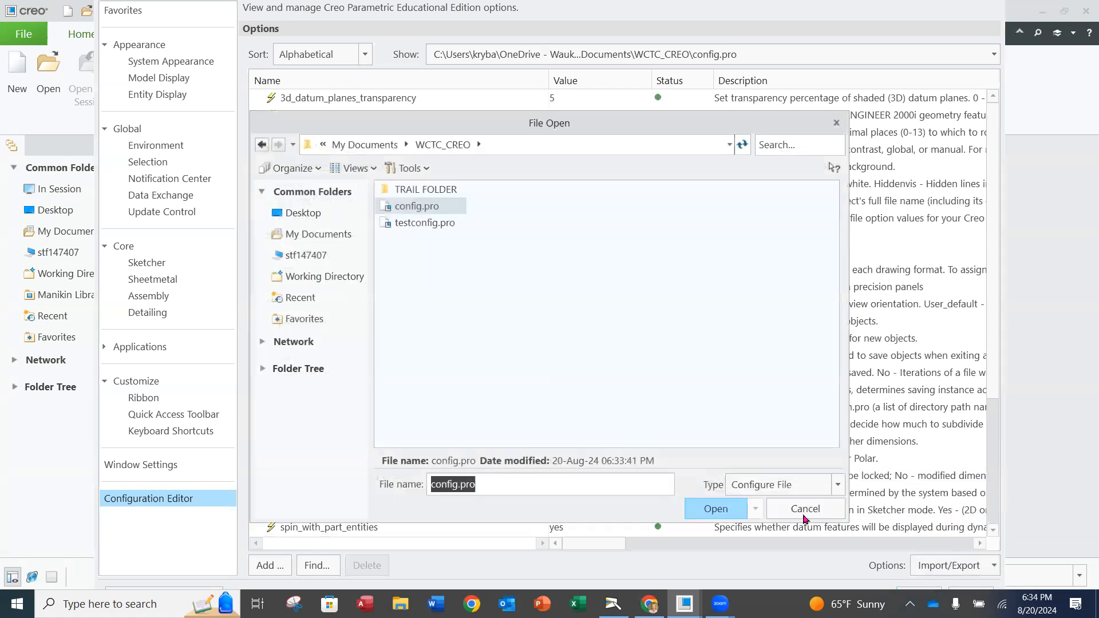
{"action": "left_click", "coordinate": [792, 507]}
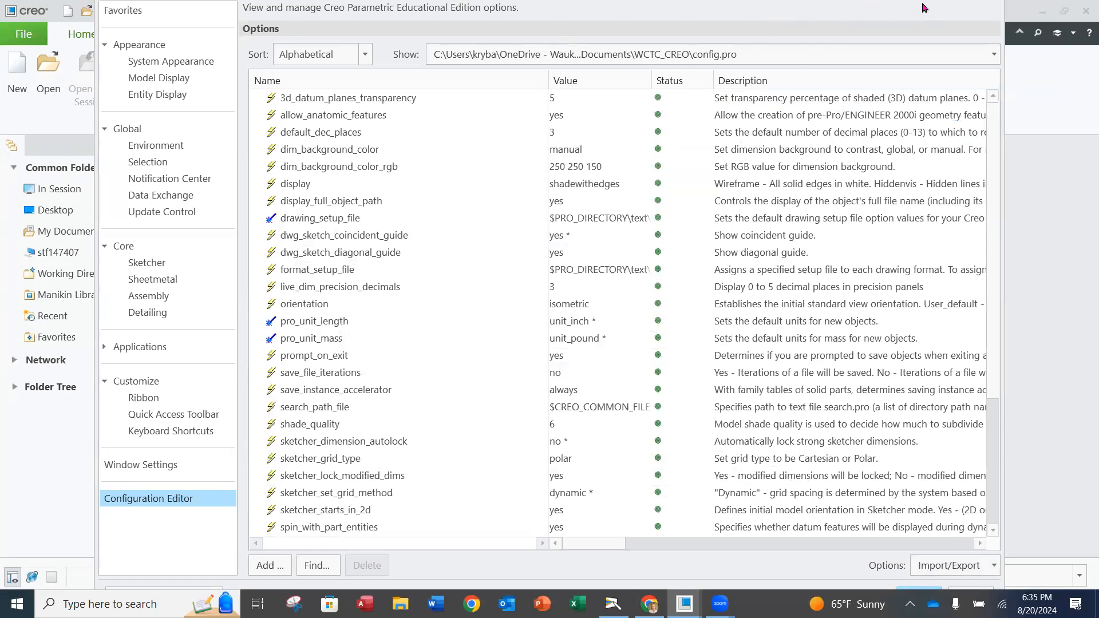
Accept the Creo options and check which folder is set as the working directory without changing it
{"action": "left_click", "coordinate": [923, 589]}
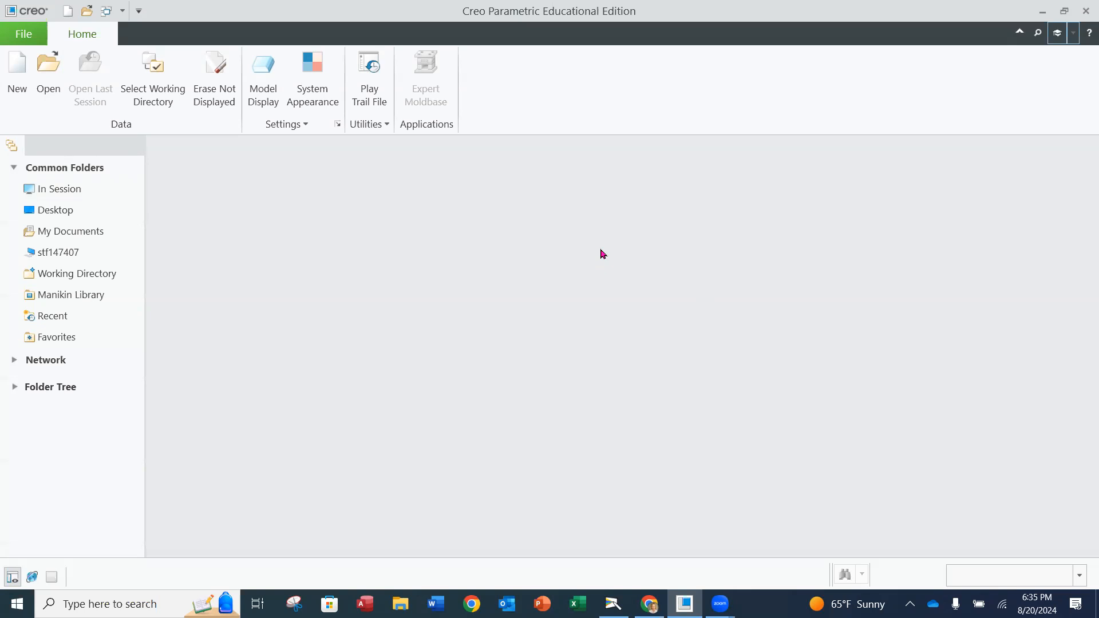
{"action": "left_click", "coordinate": [169, 96]}
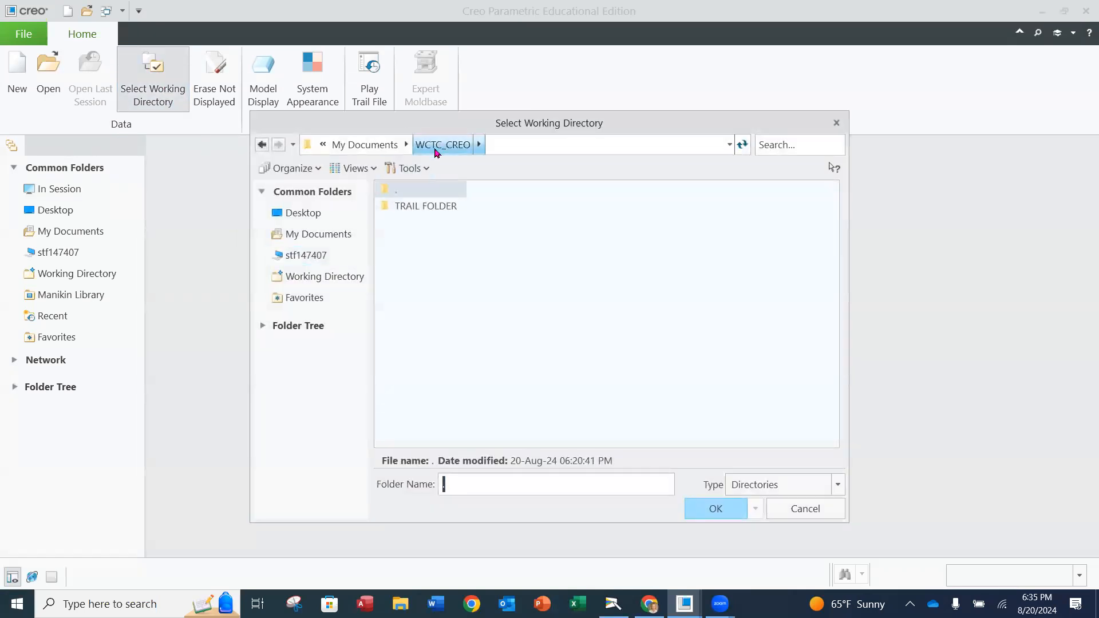
{"action": "left_click", "coordinate": [801, 508]}
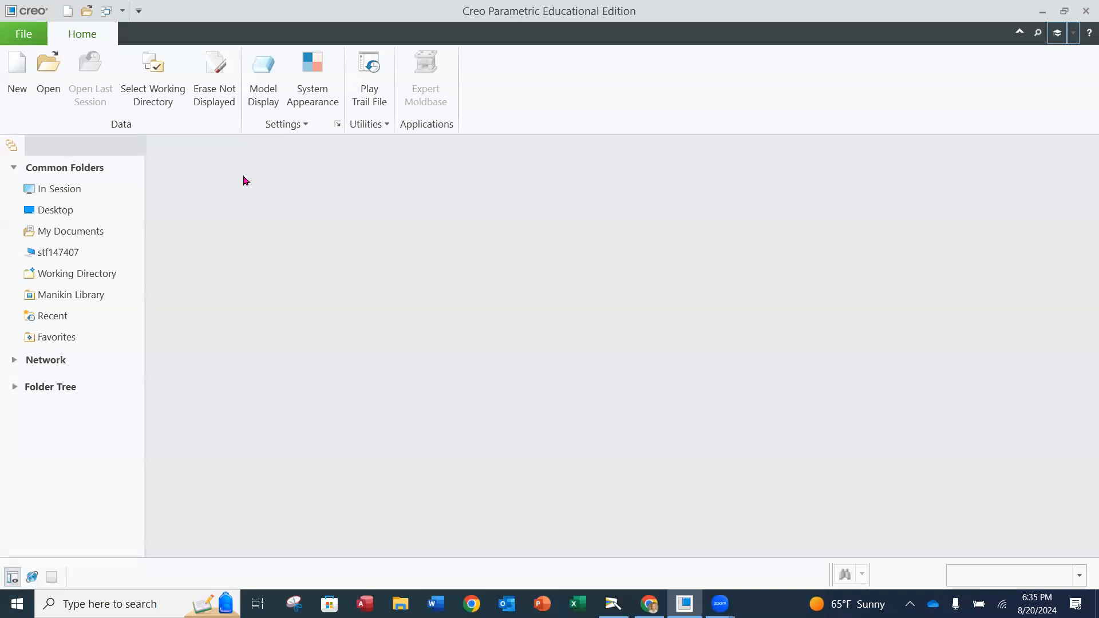
Switch to the Canvas course in Chrome and open the Mod 1 Pr Probs assignment to read its requirements
{"action": "left_click", "coordinate": [649, 604]}
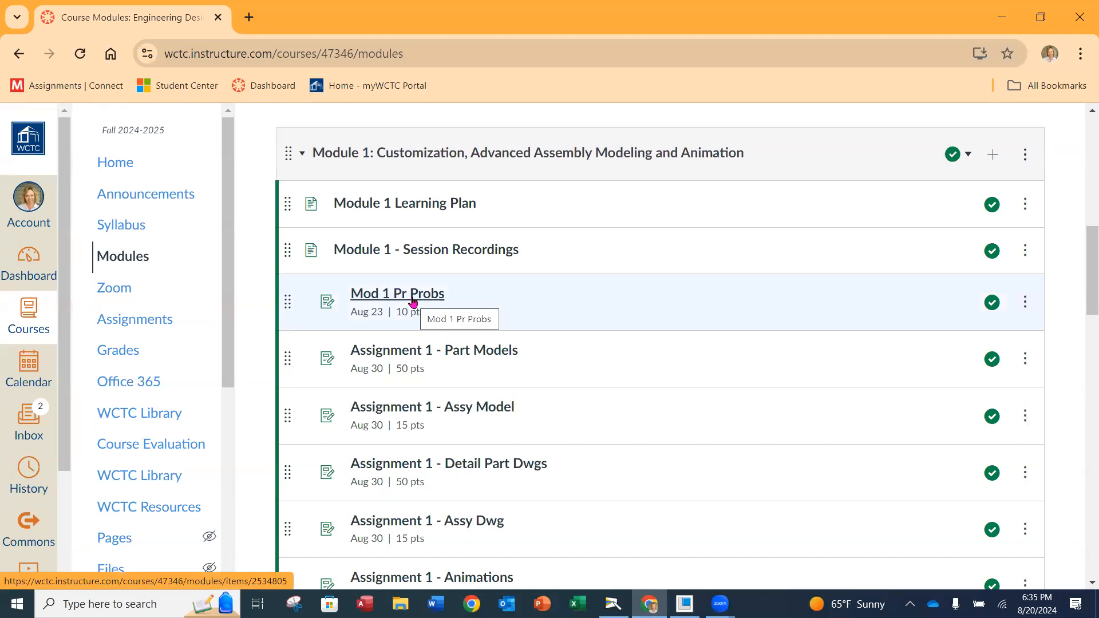
{"action": "left_click", "coordinate": [414, 301]}
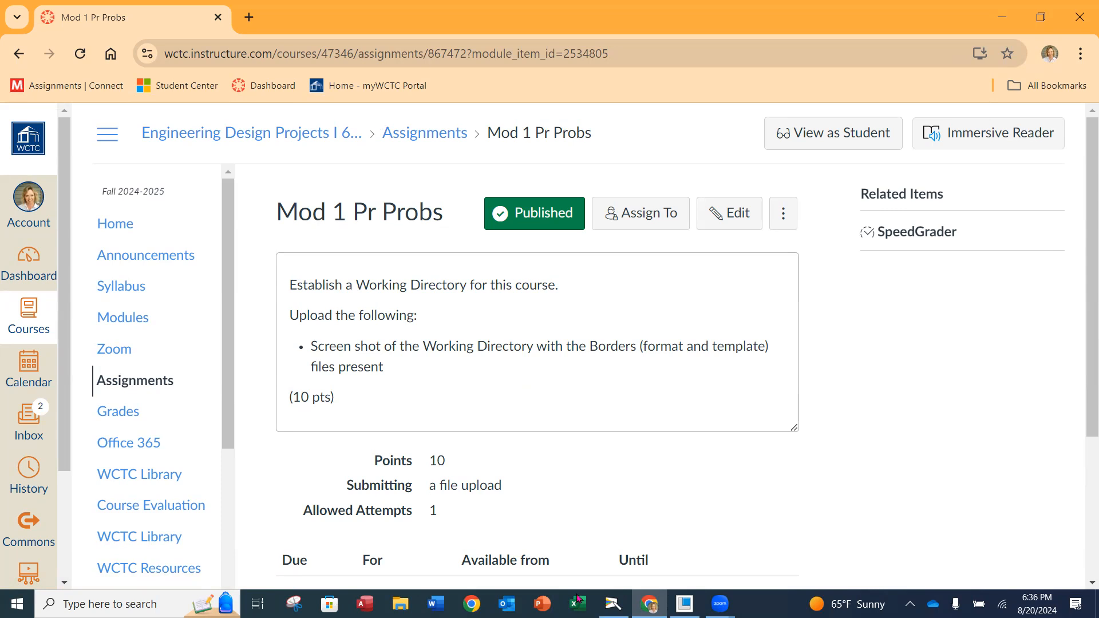
Return to the course modules and open the WCTC Creo Drawing Borders page
{"action": "left_click", "coordinate": [123, 316]}
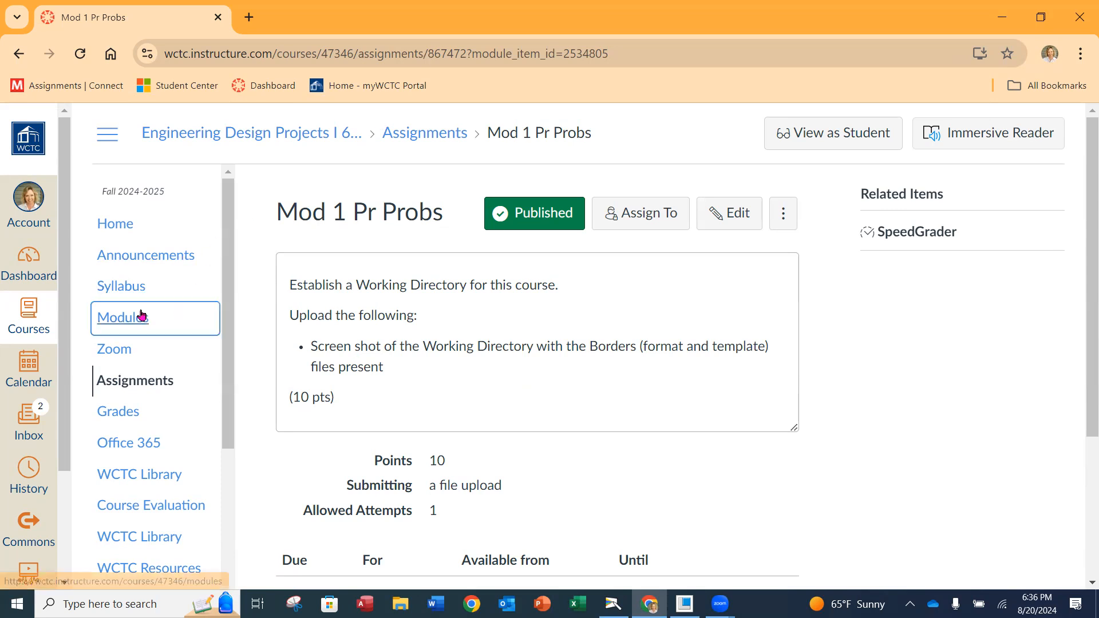
{"action": "scroll", "coordinate": [606, 375], "scroll_direction": "down", "scroll_amount": 6}
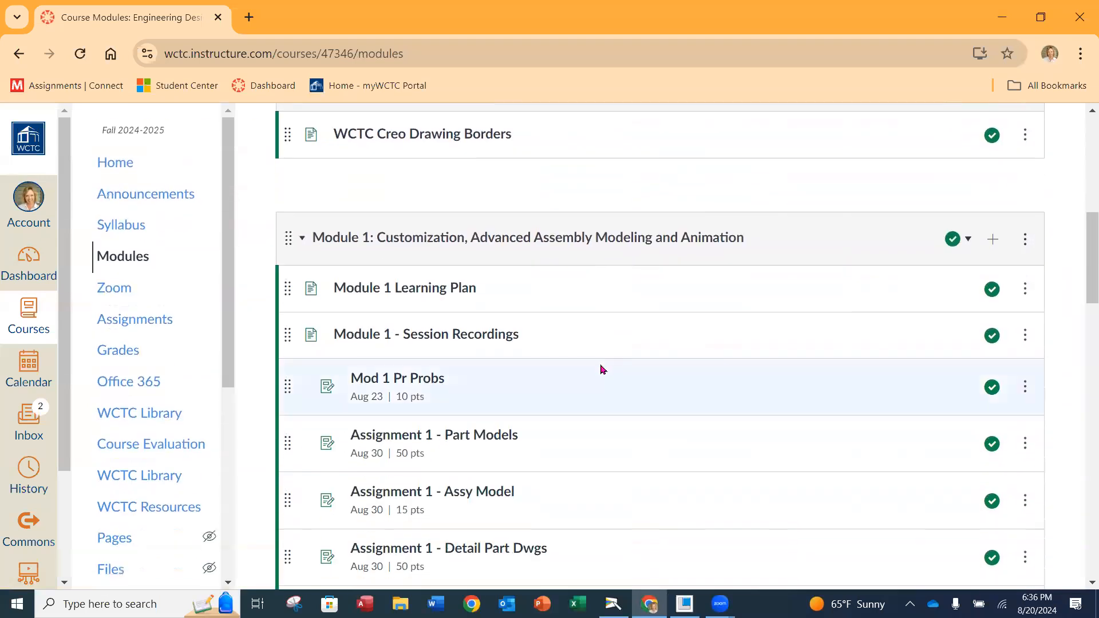
{"action": "scroll", "coordinate": [431, 275], "scroll_direction": "up", "scroll_amount": 2}
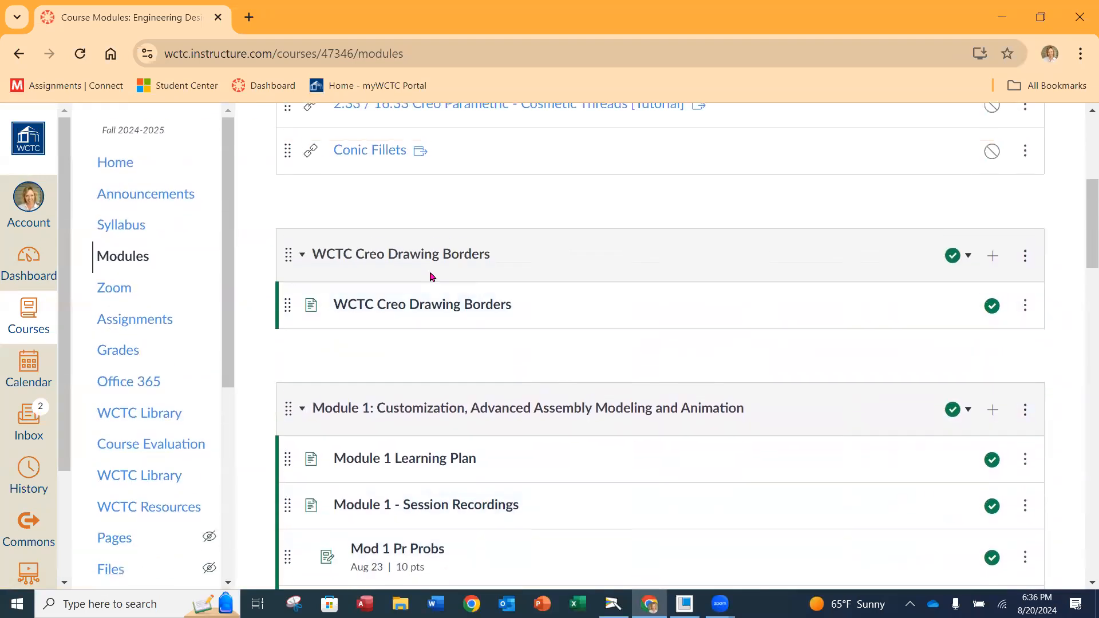
{"action": "left_click", "coordinate": [417, 306]}
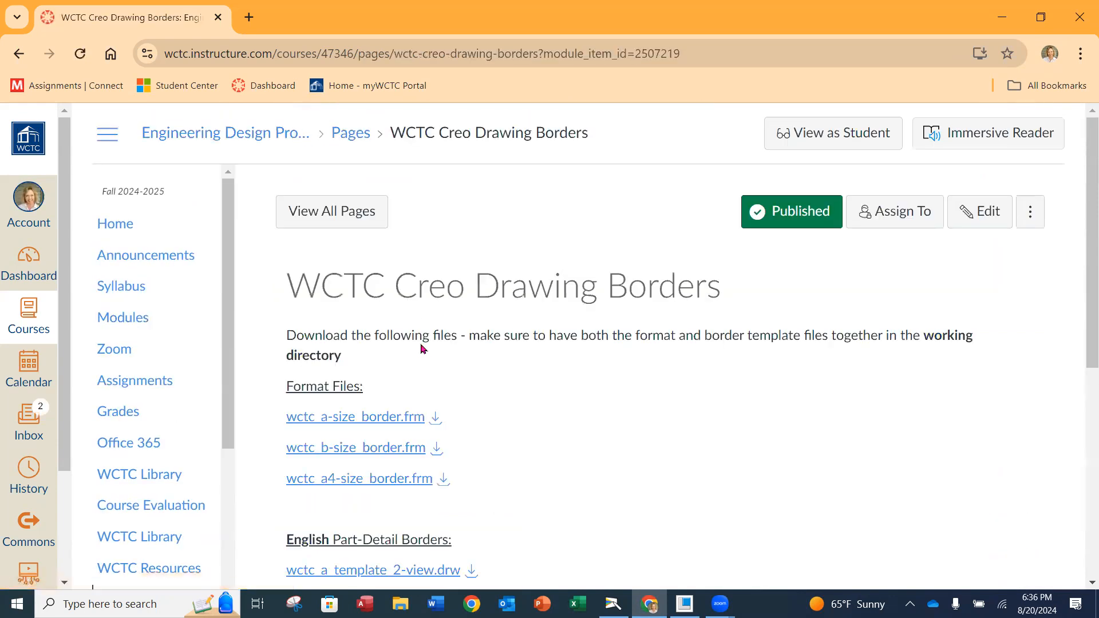
Download the format files wctc_a-size_border.frm, wctc_b-size_border.frm and wctc_a4-size_border.frm
{"action": "scroll", "coordinate": [539, 414], "scroll_direction": "down", "scroll_amount": 3}
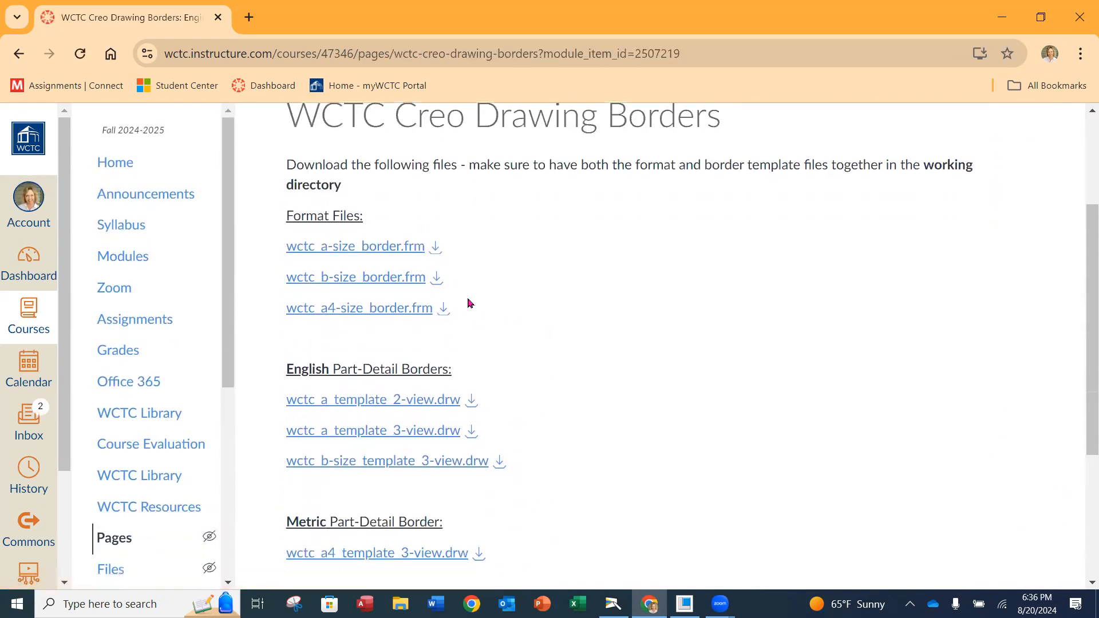
{"action": "left_click", "coordinate": [437, 252]}
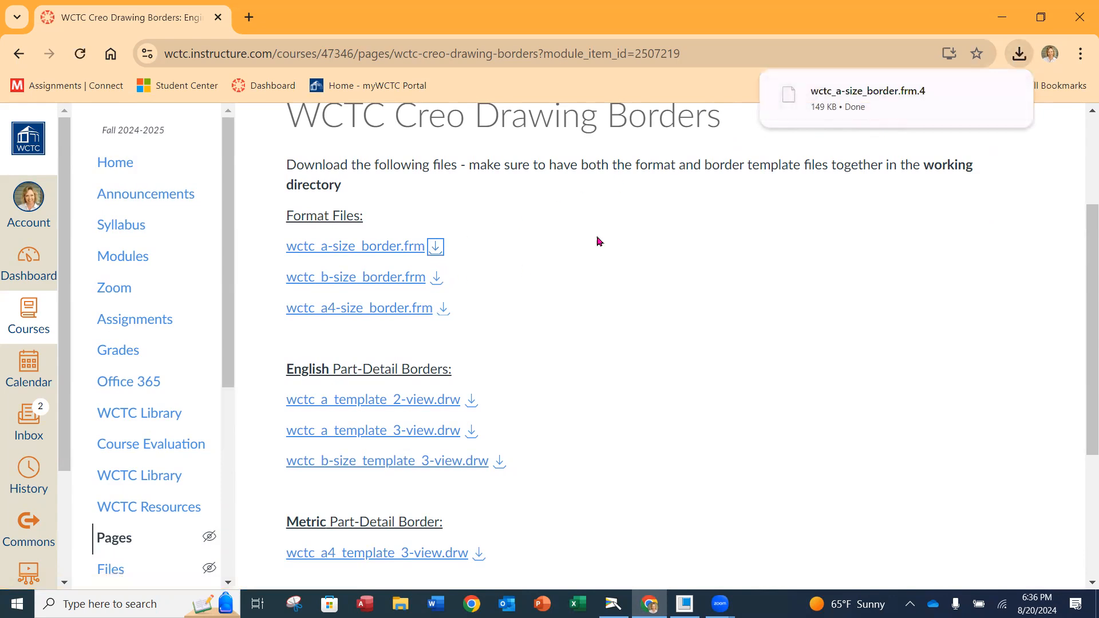
{"action": "left_click", "coordinate": [436, 279]}
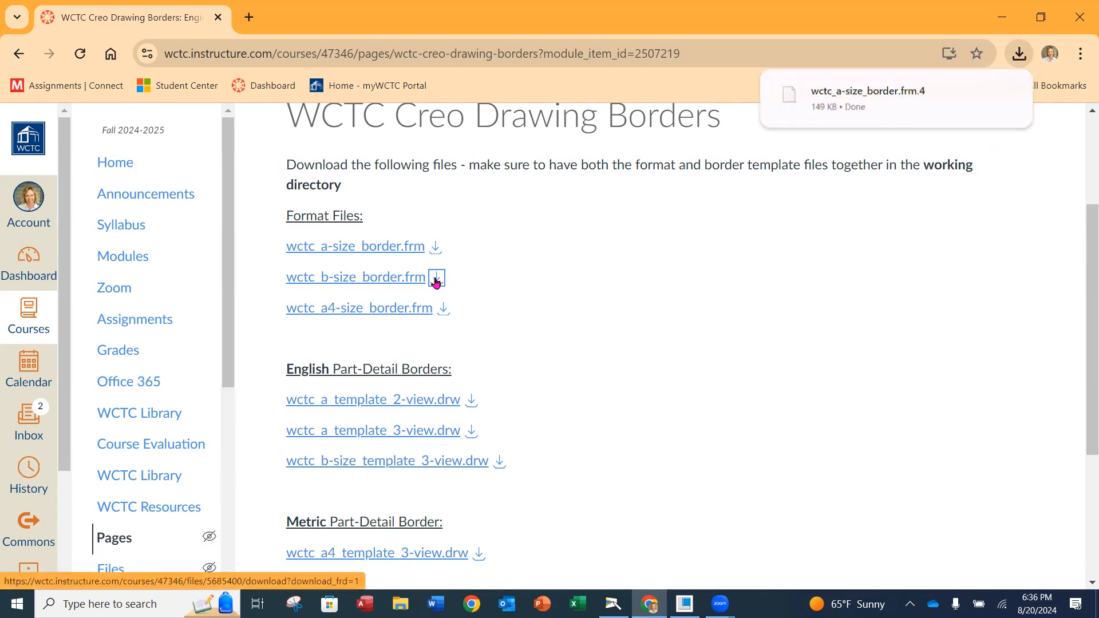
{"action": "left_click", "coordinate": [444, 309]}
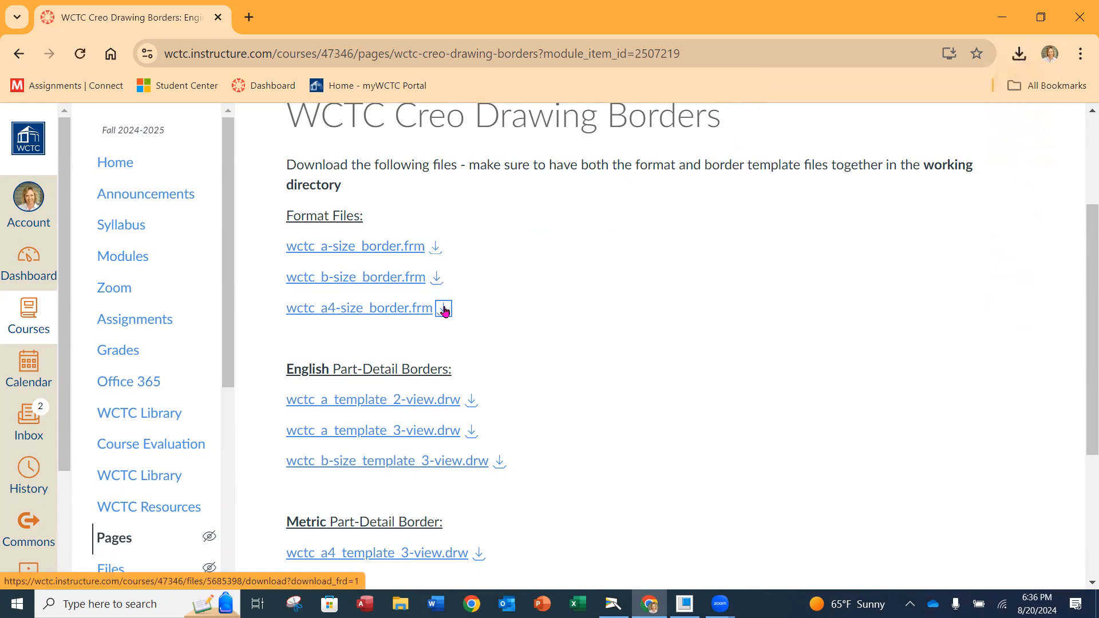
Download the English part-detail borders wctc_a_template_2-view.drw, wctc_a_template_3-view.drw and wctc_b-size_template_3-view.drw
{"action": "left_click", "coordinate": [470, 400]}
{"action": "left_click", "coordinate": [471, 432]}
{"action": "left_click", "coordinate": [500, 462]}
Download the metric border wctc_a4_template_3-view.drw and the English assembly border wctc_b-size_assembly_3-view.drw
{"action": "scroll", "coordinate": [515, 424], "scroll_direction": "down", "scroll_amount": 3}
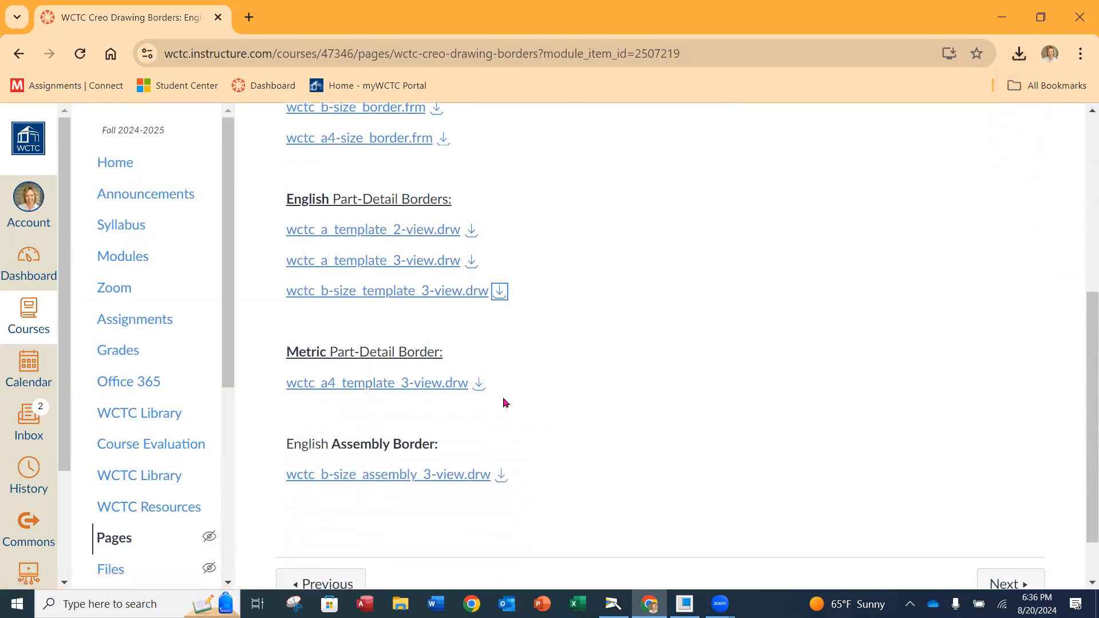
{"action": "left_click", "coordinate": [477, 385]}
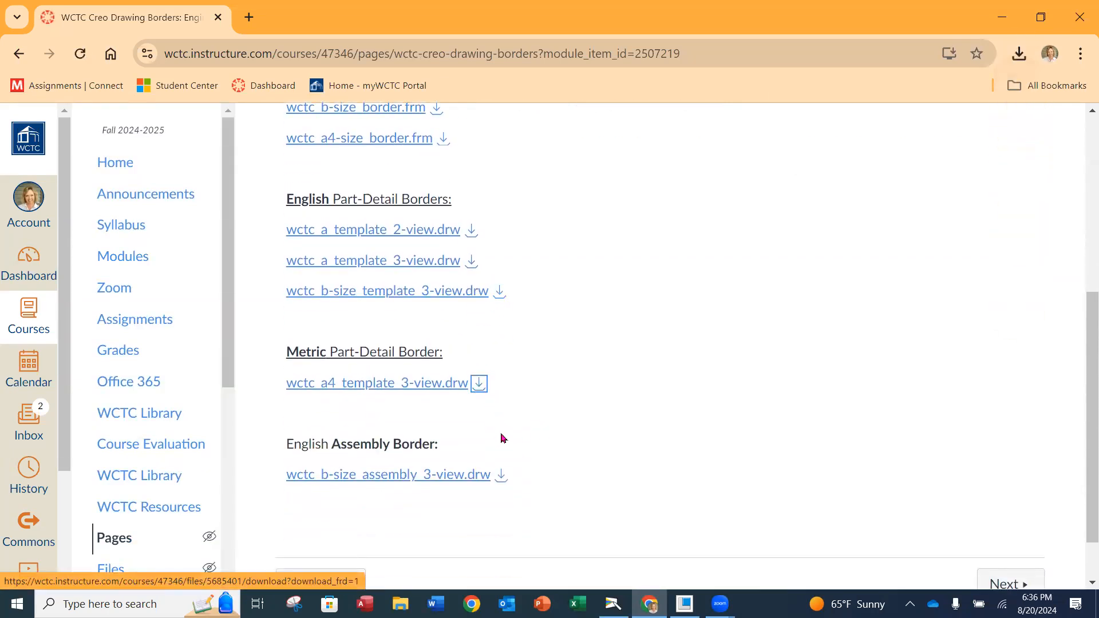
{"action": "left_click", "coordinate": [501, 476]}
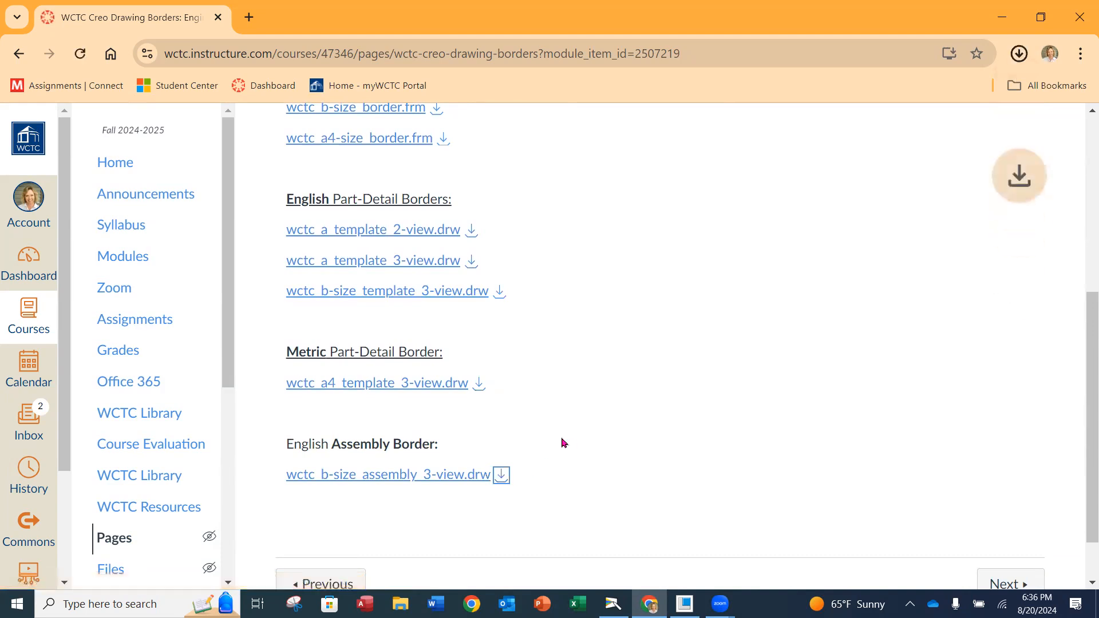
{"action": "scroll", "coordinate": [559, 439], "scroll_direction": "down", "scroll_amount": 1}
{"action": "scroll", "coordinate": [559, 438], "scroll_direction": "up", "scroll_amount": 3}
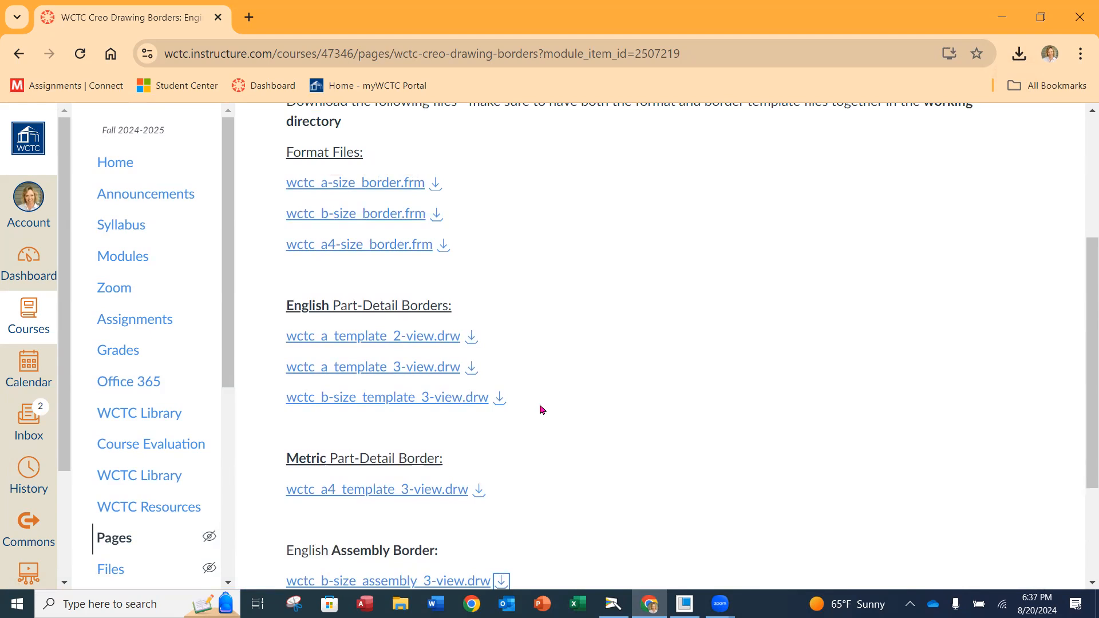
{"action": "scroll", "coordinate": [477, 386], "scroll_direction": "down", "scroll_amount": 2}
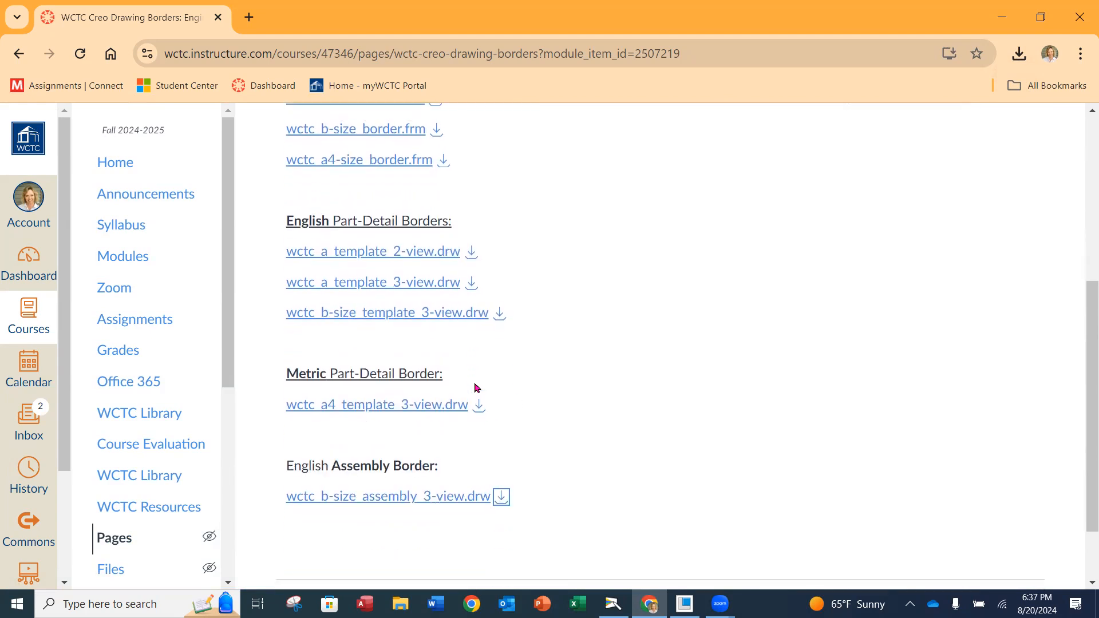
{"action": "scroll", "coordinate": [517, 474], "scroll_direction": "down", "scroll_amount": 2}
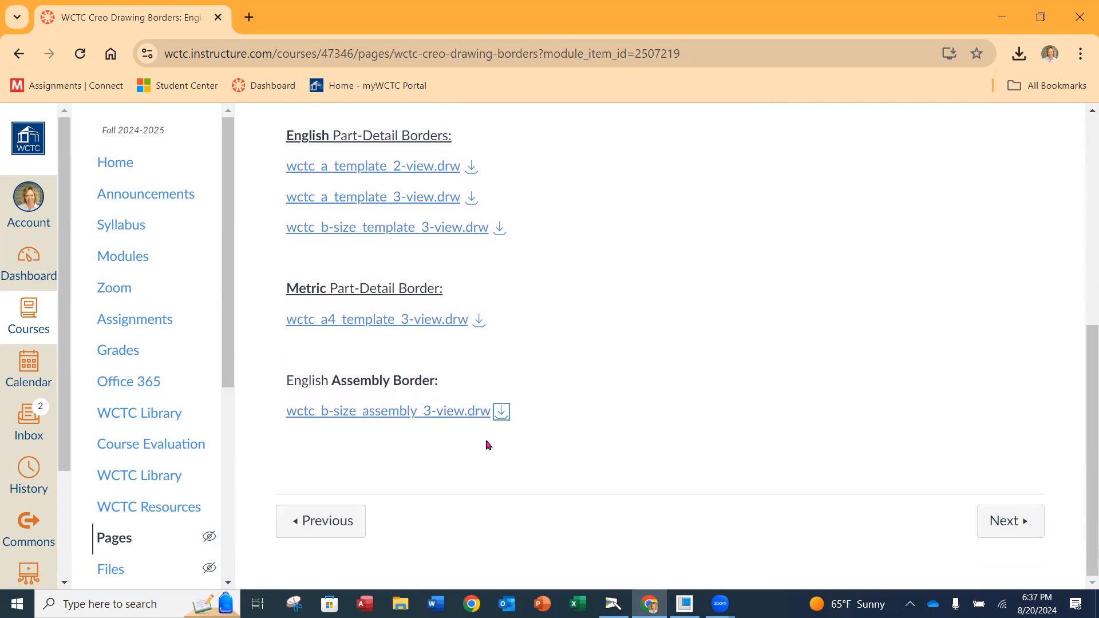
{"action": "scroll", "coordinate": [630, 481], "scroll_direction": "up", "scroll_amount": 5}
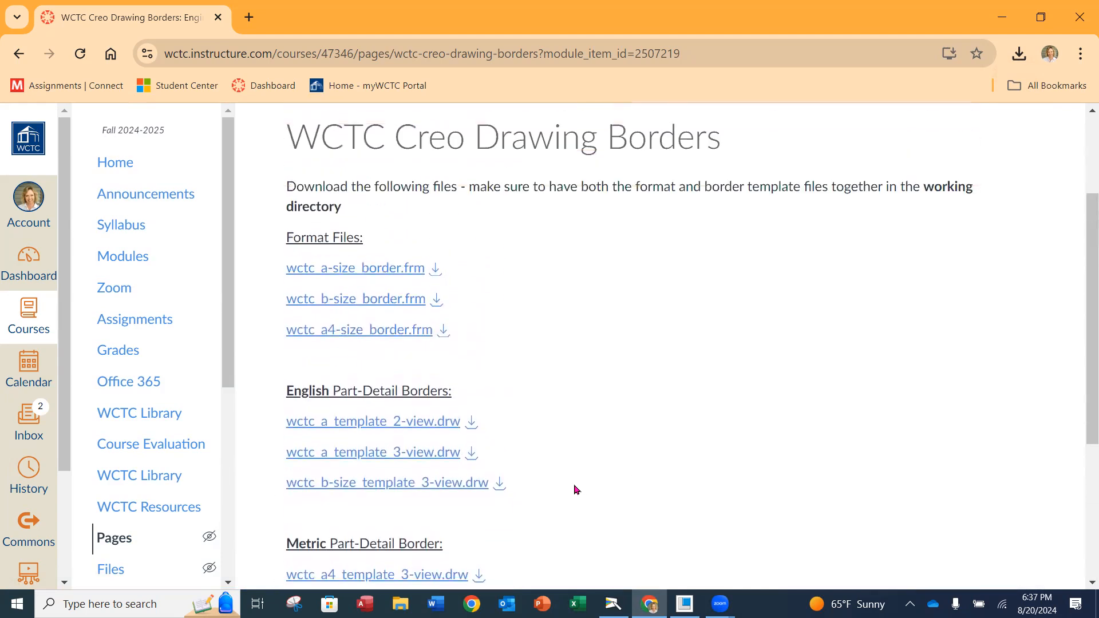
{"action": "scroll", "coordinate": [604, 474], "scroll_direction": "up", "scroll_amount": 2}
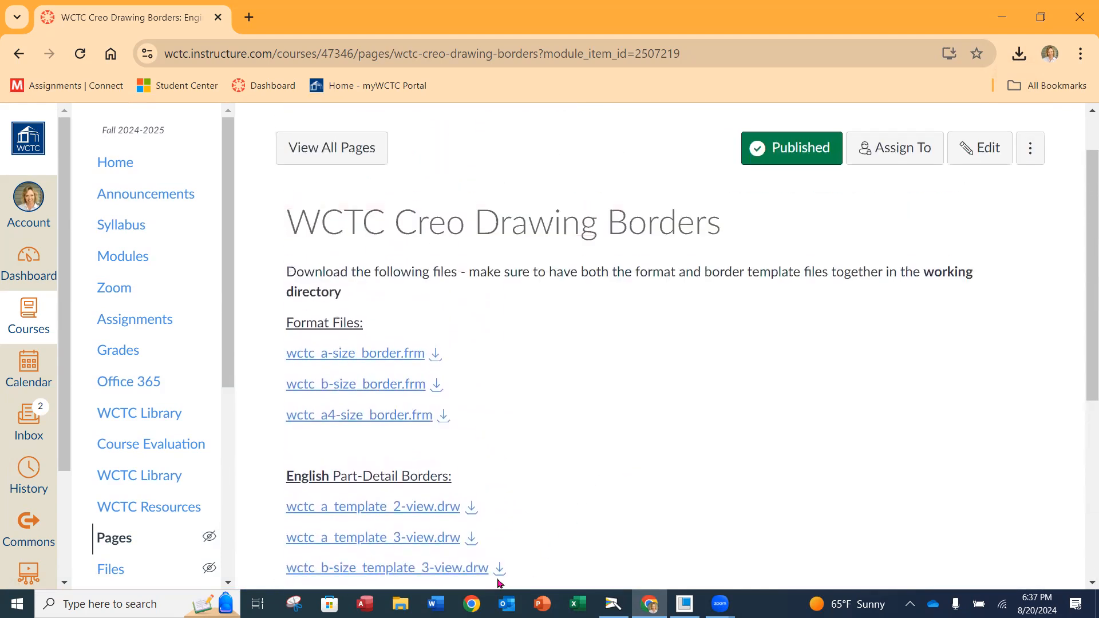
Switch to File Explorer and expand the OneDrive Documents folder in the folder tree to list its subfolders
{"action": "left_click", "coordinate": [400, 604]}
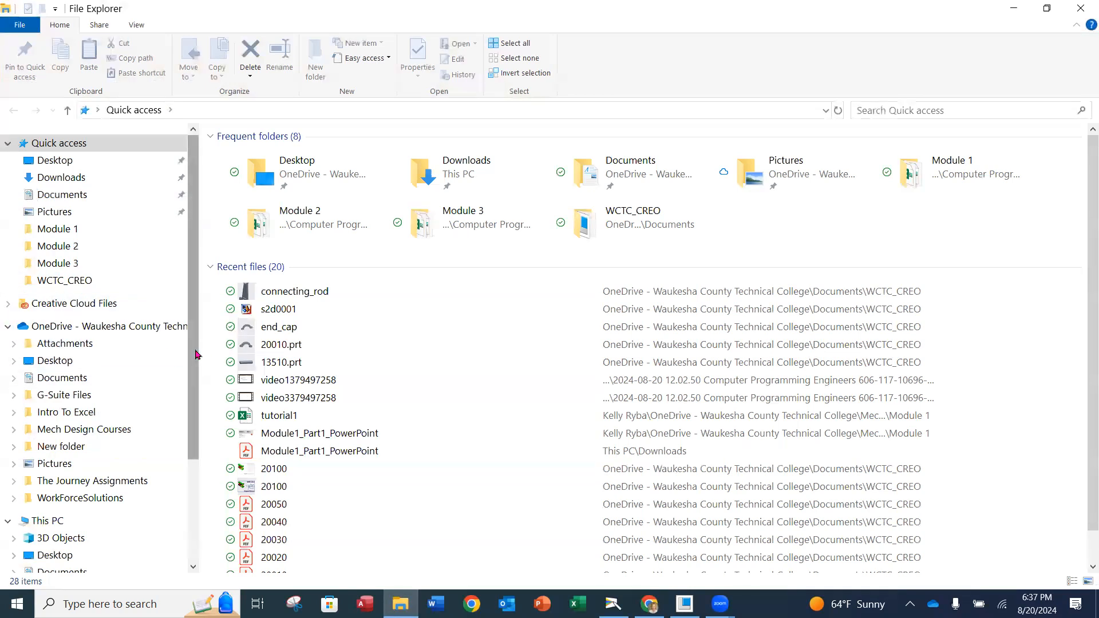
{"action": "scroll", "coordinate": [195, 386], "scroll_direction": "down", "scroll_amount": 1}
{"action": "scroll", "coordinate": [195, 386], "scroll_direction": "down", "scroll_amount": 1}
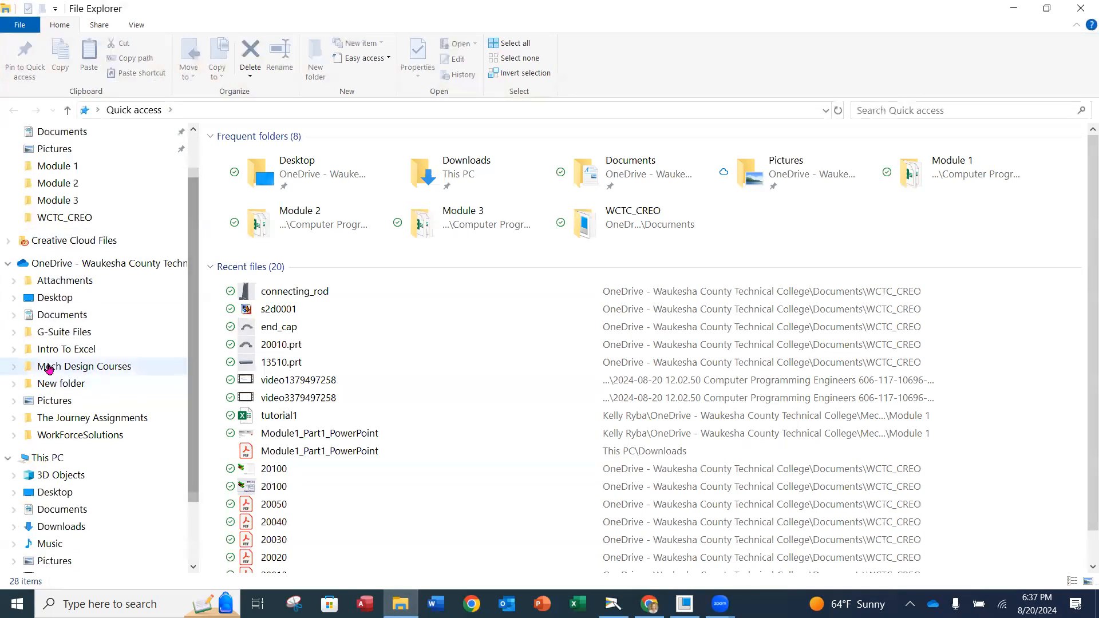
{"action": "left_click", "coordinate": [14, 316]}
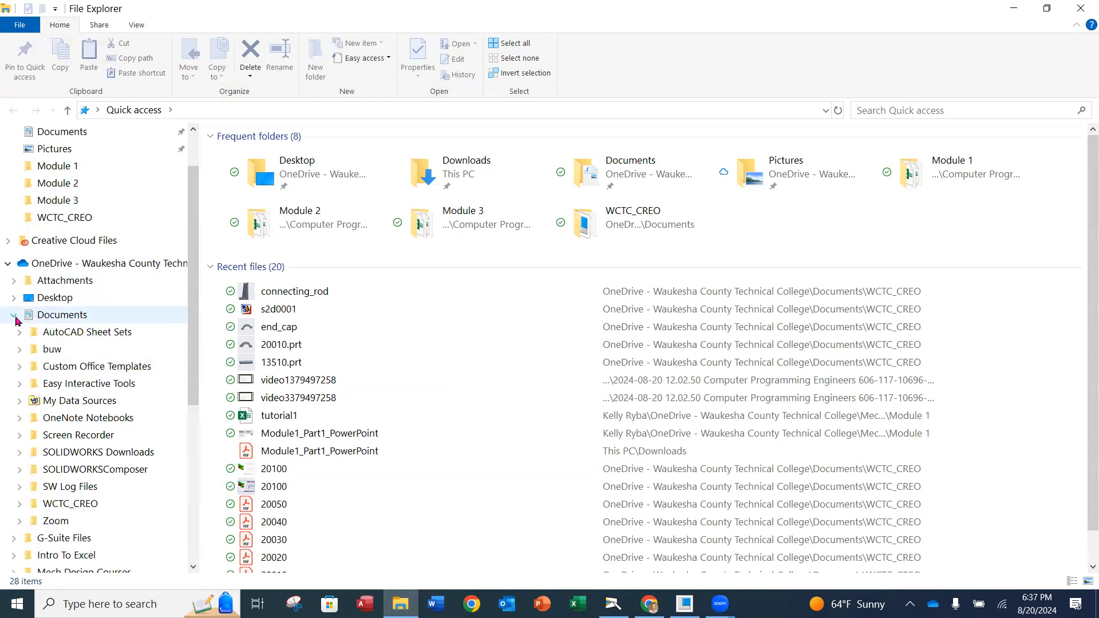
Open the Downloads folder containing the downloaded border files, keeping the expanded Documents subfolders in the tree
{"action": "left_click_drag", "start_coordinate": [193, 354], "coordinate": [192, 410]}
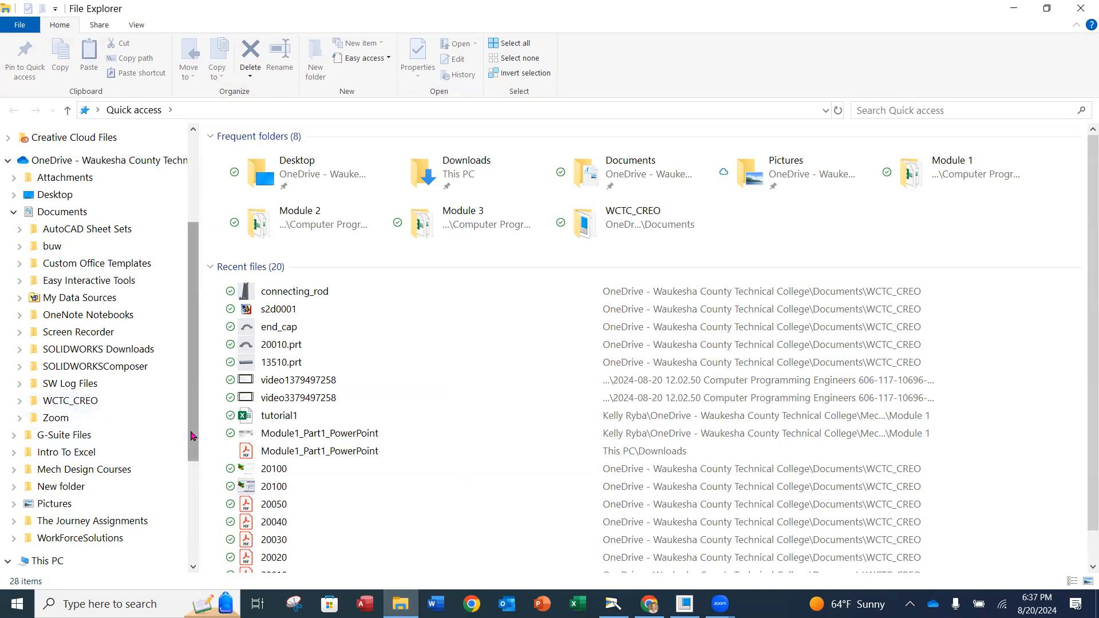
{"action": "scroll", "coordinate": [189, 406], "scroll_direction": "up", "scroll_amount": 1}
{"action": "left_click_drag", "start_coordinate": [187, 406], "coordinate": [194, 346]}
{"action": "scroll", "coordinate": [193, 345], "scroll_direction": "down", "scroll_amount": 1}
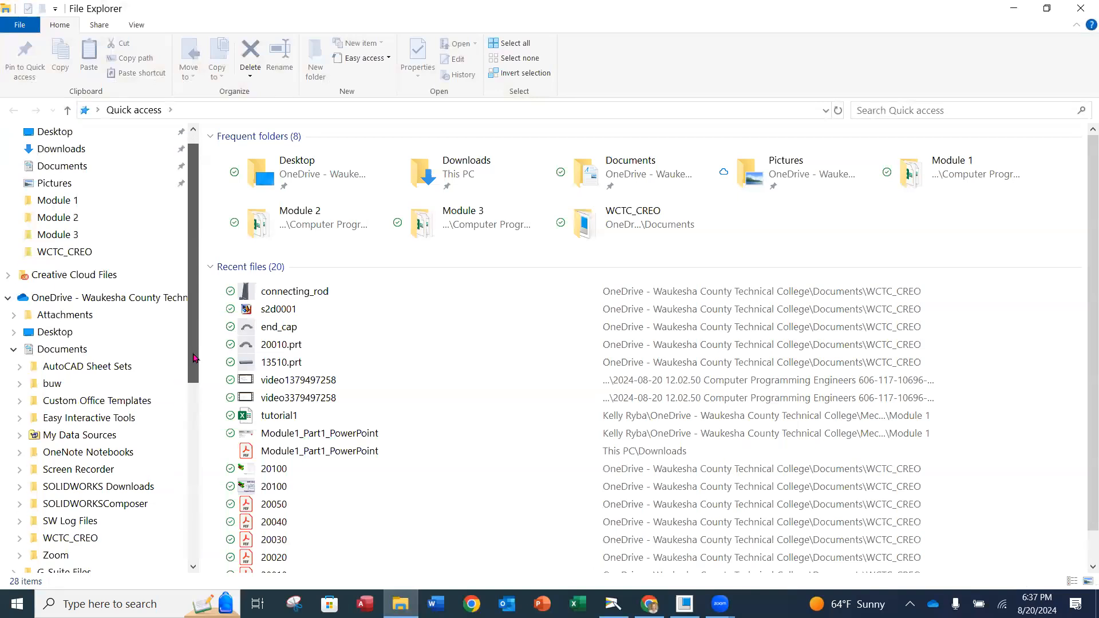
{"action": "left_click", "coordinate": [56, 150]}
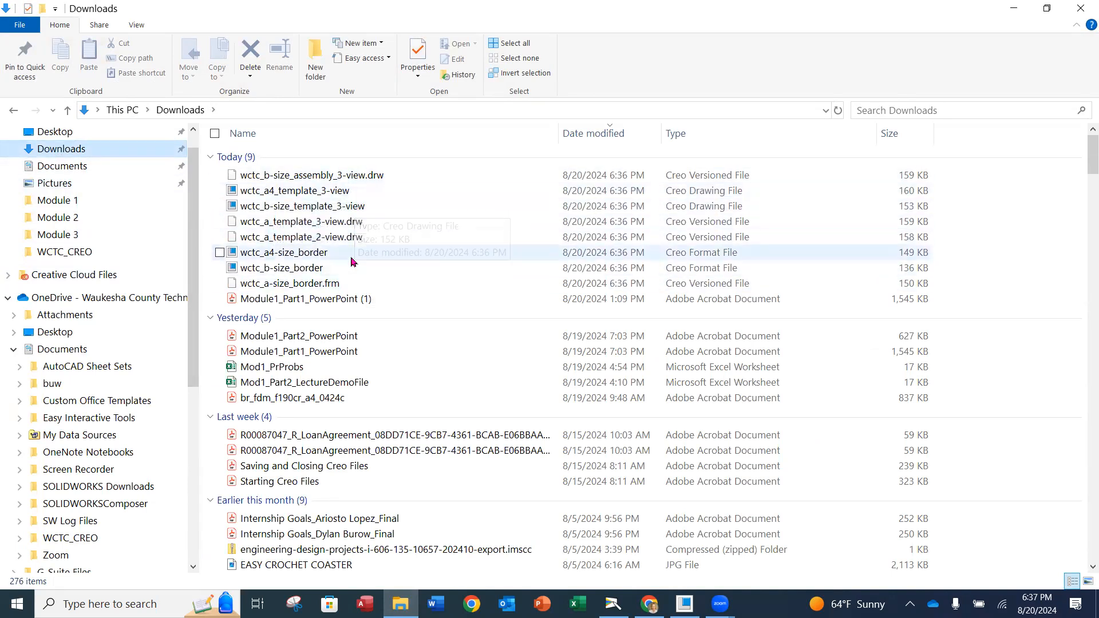
Try to move the eight downloaded WCTC format and template border files into the WCTC_CREO folder
{"action": "left_click", "coordinate": [355, 177]}
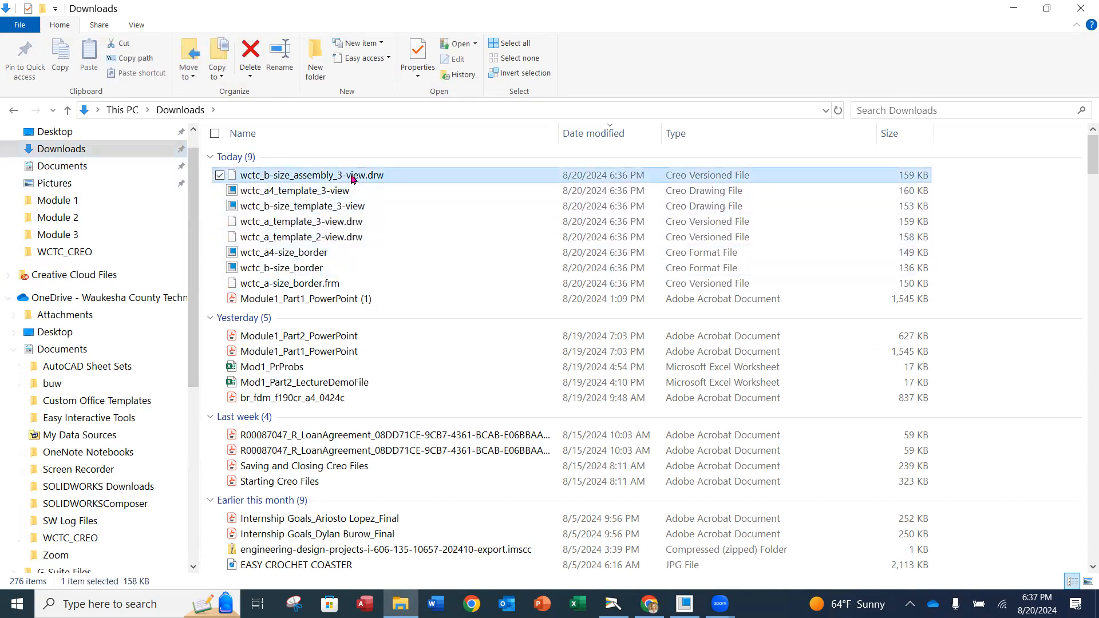
{"action": "left_click", "coordinate": [336, 285], "text": "shift"}
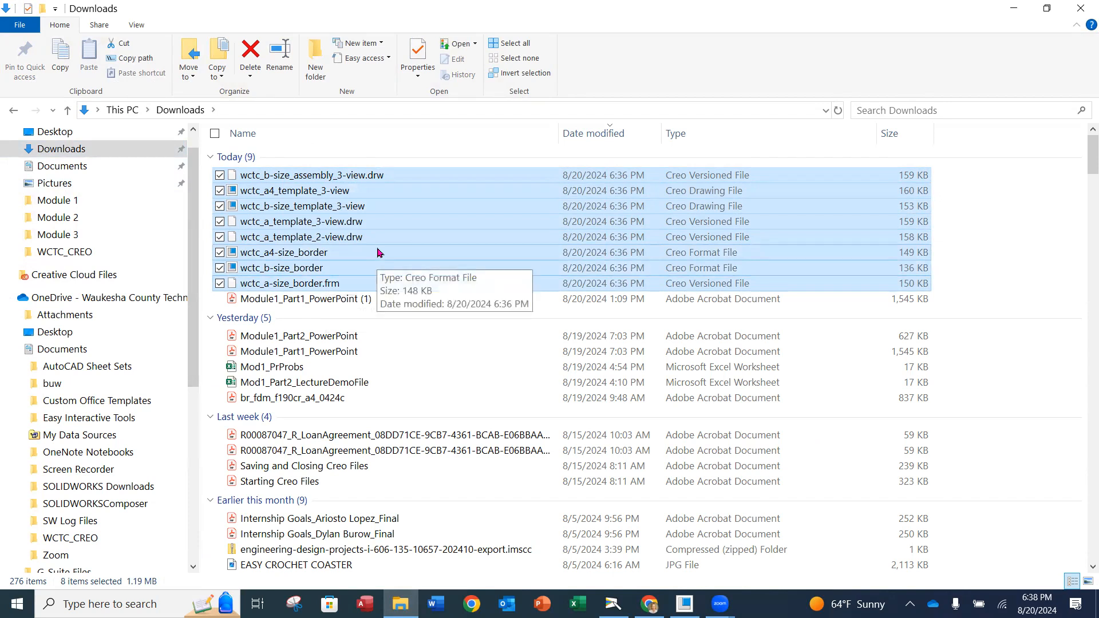
{"action": "left_click_drag", "start_coordinate": [390, 246], "coordinate": [89, 254]}
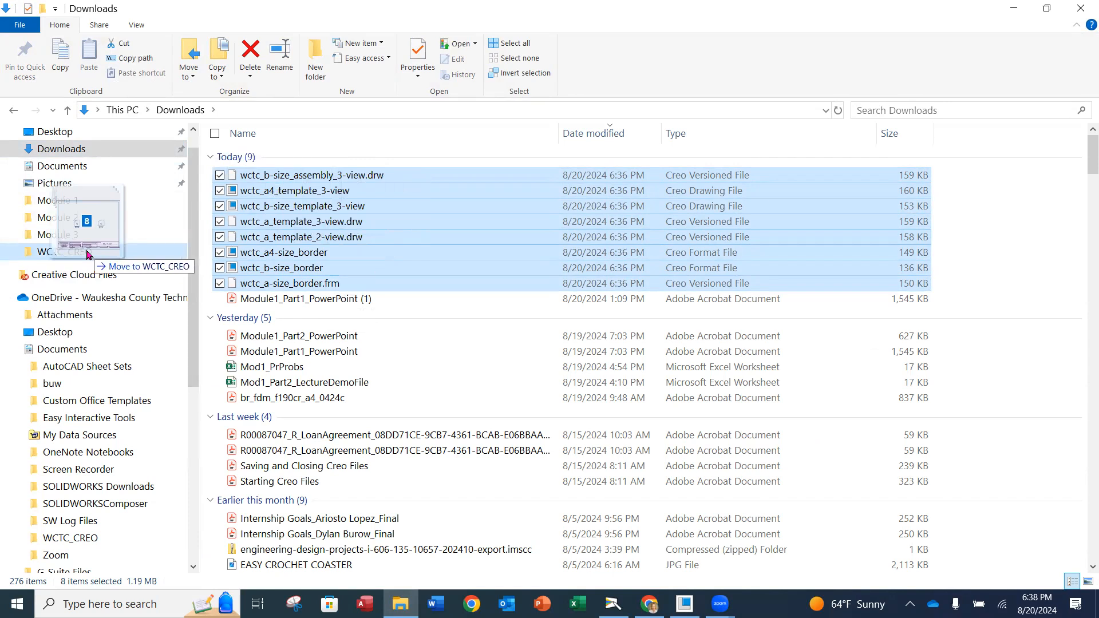
{"action": "left_click_drag", "start_coordinate": [88, 255], "coordinate": [408, 260]}
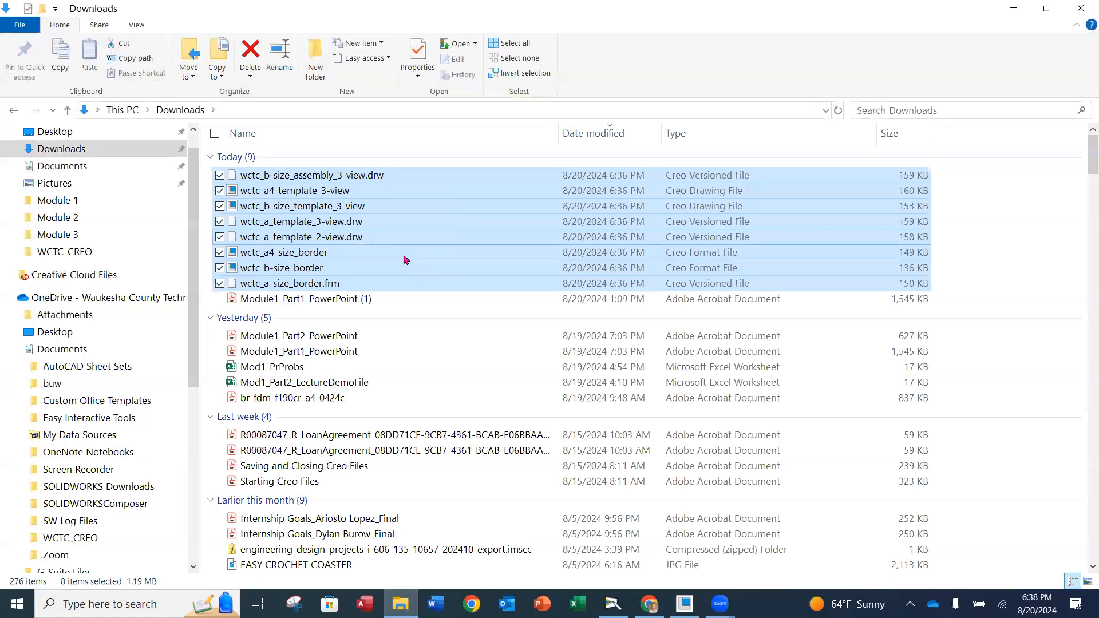
Open the WCTC_CREO folder and capture a screenshot of its file list showing the wctc border format and template files
{"action": "left_click", "coordinate": [95, 254]}
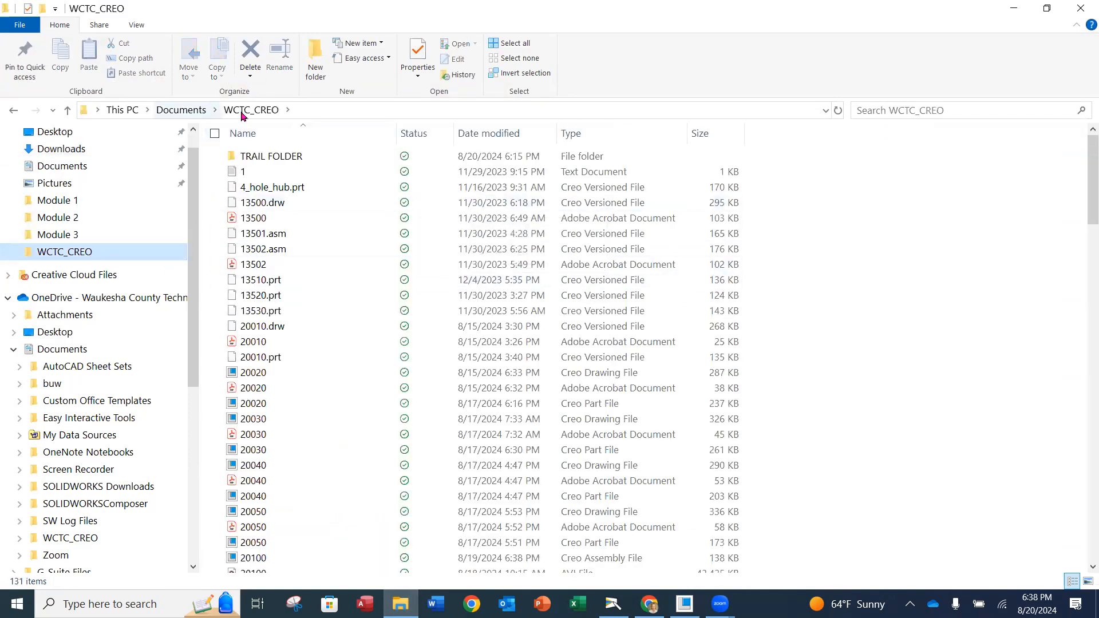
{"action": "scroll", "coordinate": [375, 224], "scroll_direction": "down", "scroll_amount": 1}
{"action": "scroll", "coordinate": [374, 224], "scroll_direction": "down", "scroll_amount": 15}
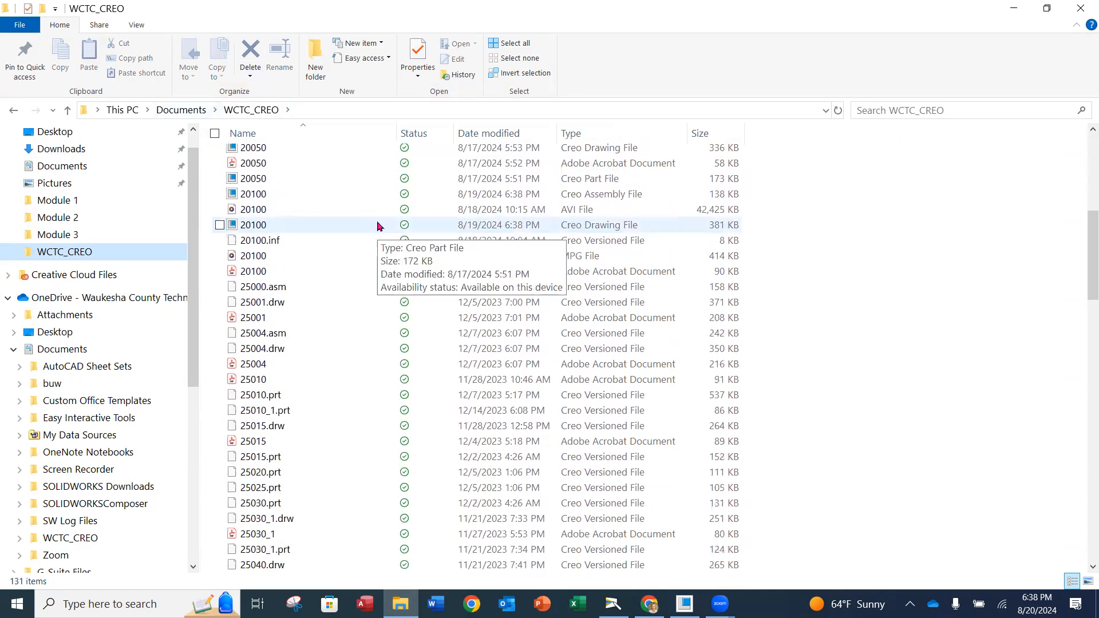
{"action": "scroll", "coordinate": [383, 226], "scroll_direction": "down", "scroll_amount": 15}
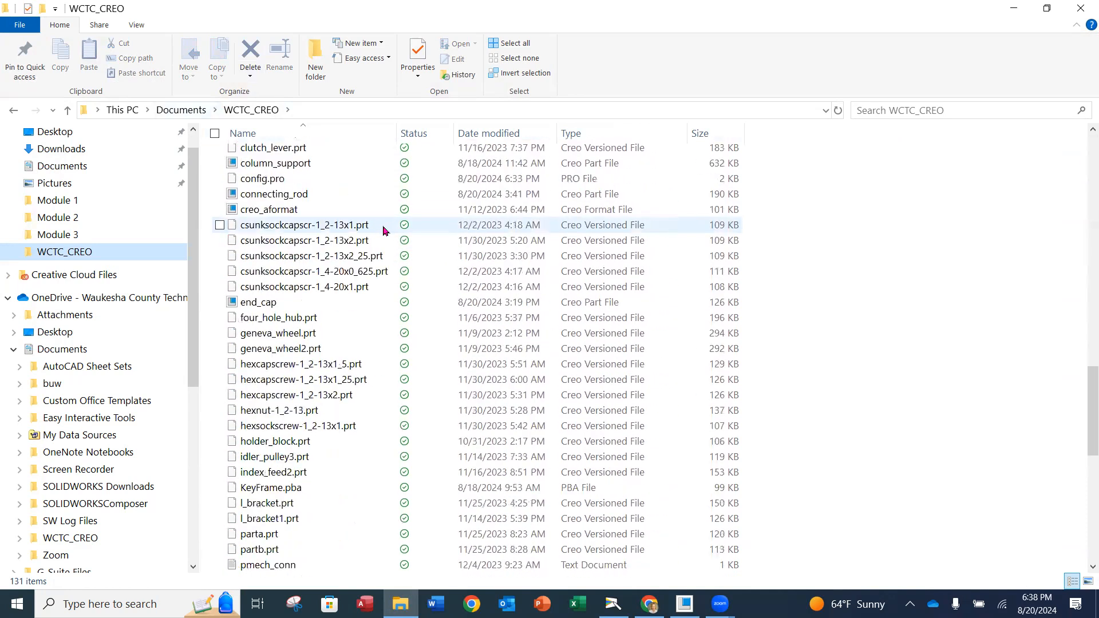
{"action": "scroll", "coordinate": [388, 243], "scroll_direction": "down", "scroll_amount": 5}
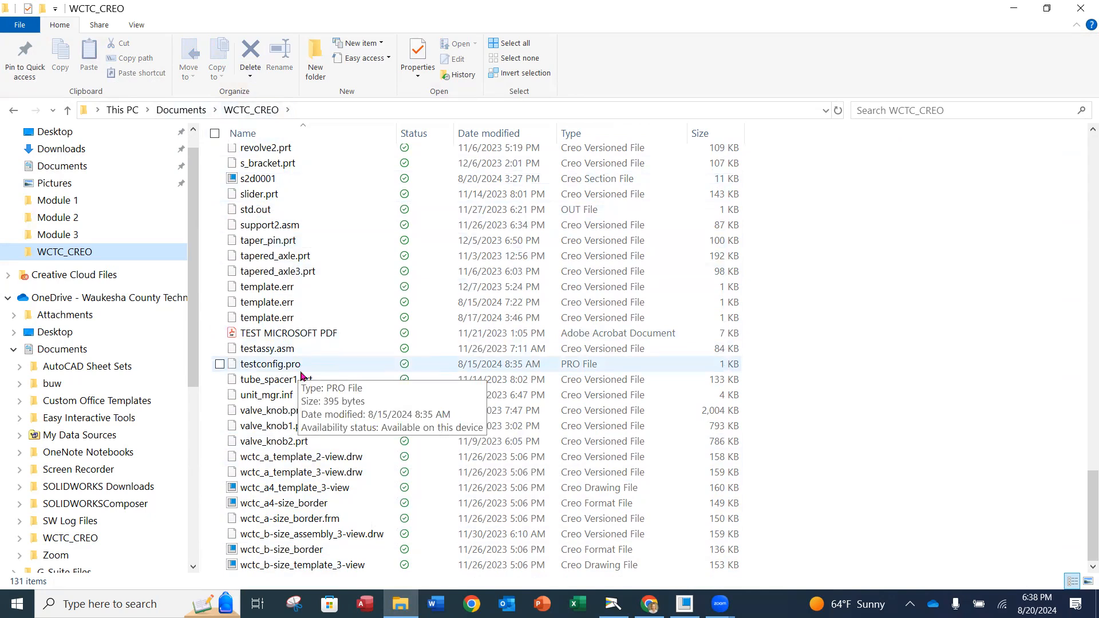
{"action": "key", "text": "super+shift+s"}
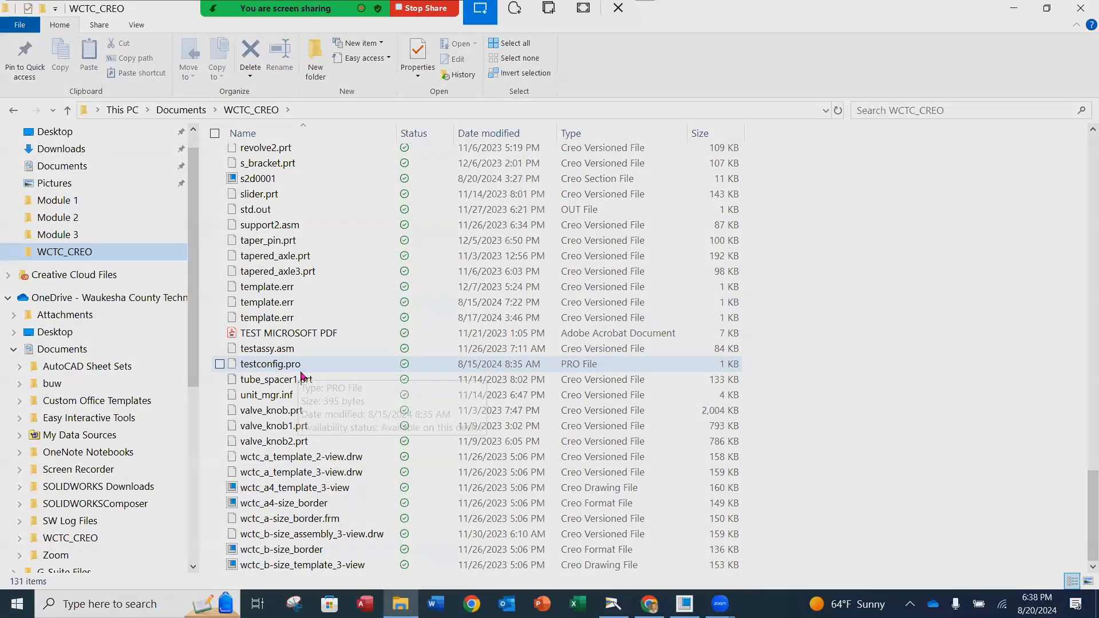
{"action": "mouse_move", "coordinate": [70, 89]}
{"action": "left_mouse_down"}
{"action": "mouse_move", "coordinate": [163, 121]}
{"action": "mouse_move", "coordinate": [276, 141]}
{"action": "mouse_move", "coordinate": [670, 463]}
{"action": "mouse_move", "coordinate": [711, 573]}
{"action": "mouse_move", "coordinate": [761, 581]}
{"action": "left_mouse_up"}
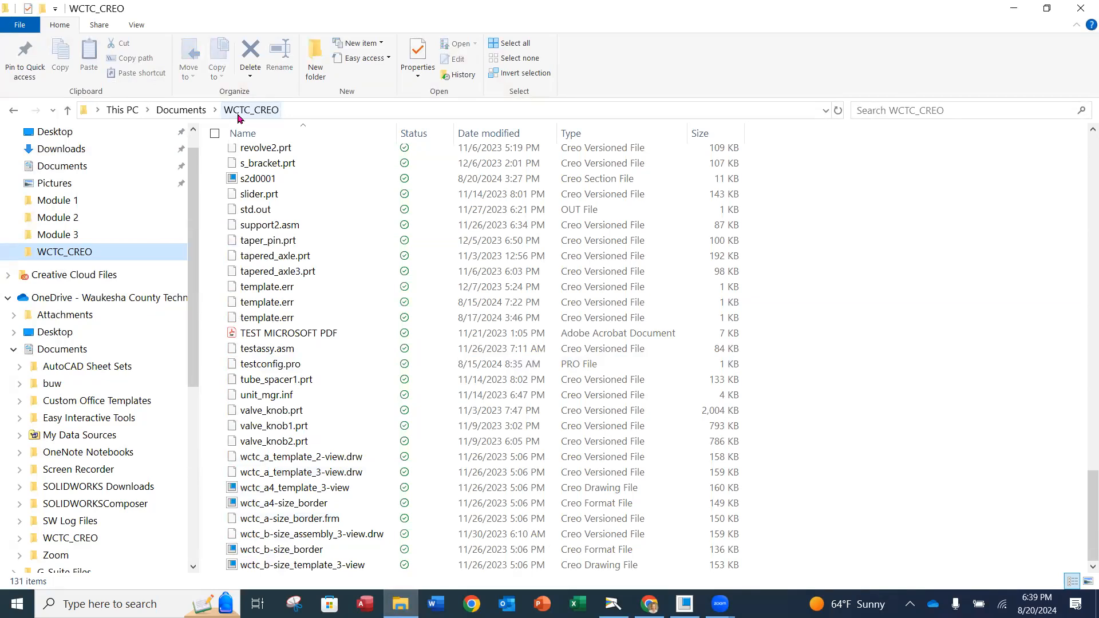
{"action": "scroll", "coordinate": [359, 538], "scroll_direction": "up", "scroll_amount": 1}
{"action": "scroll", "coordinate": [358, 538], "scroll_direction": "up", "scroll_amount": 5}
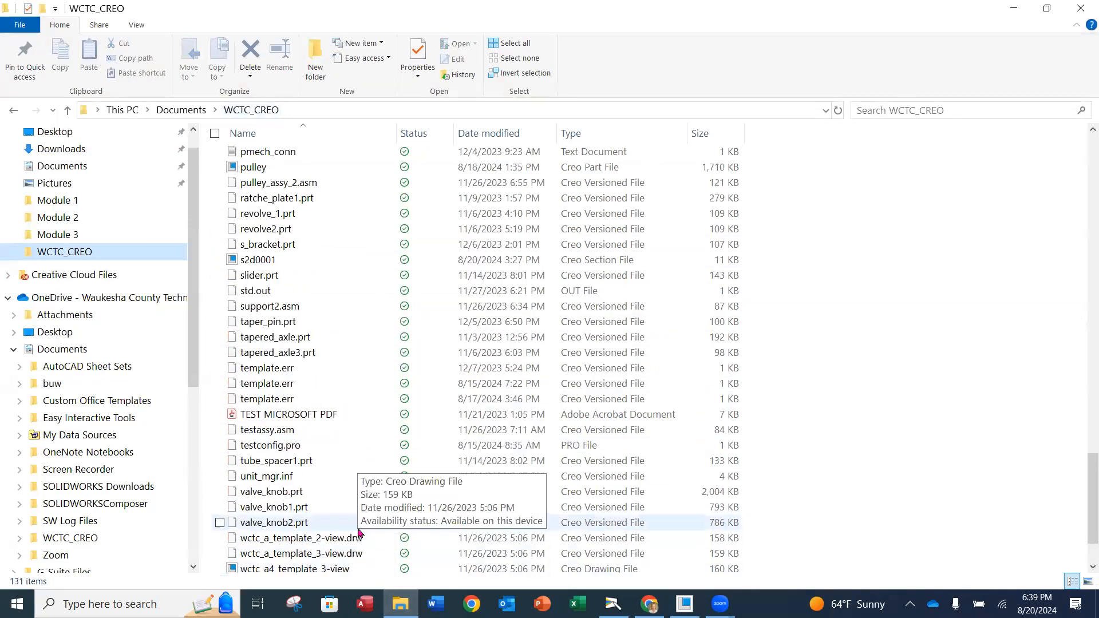
{"action": "left_click", "coordinate": [74, 251]}
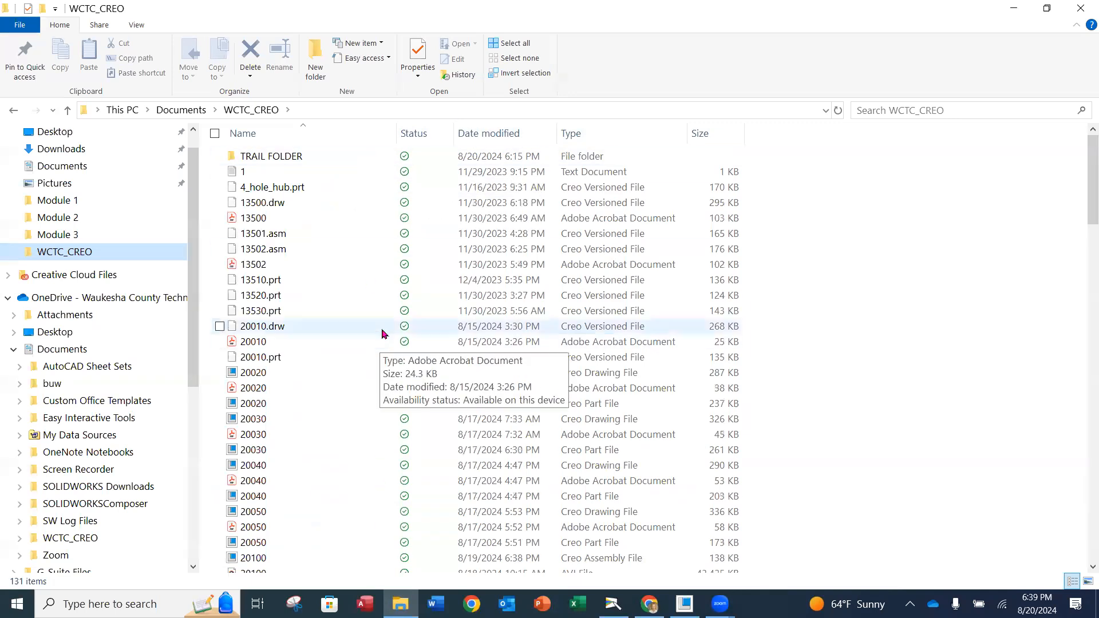
{"action": "scroll", "coordinate": [384, 326], "scroll_direction": "down", "scroll_amount": 9}
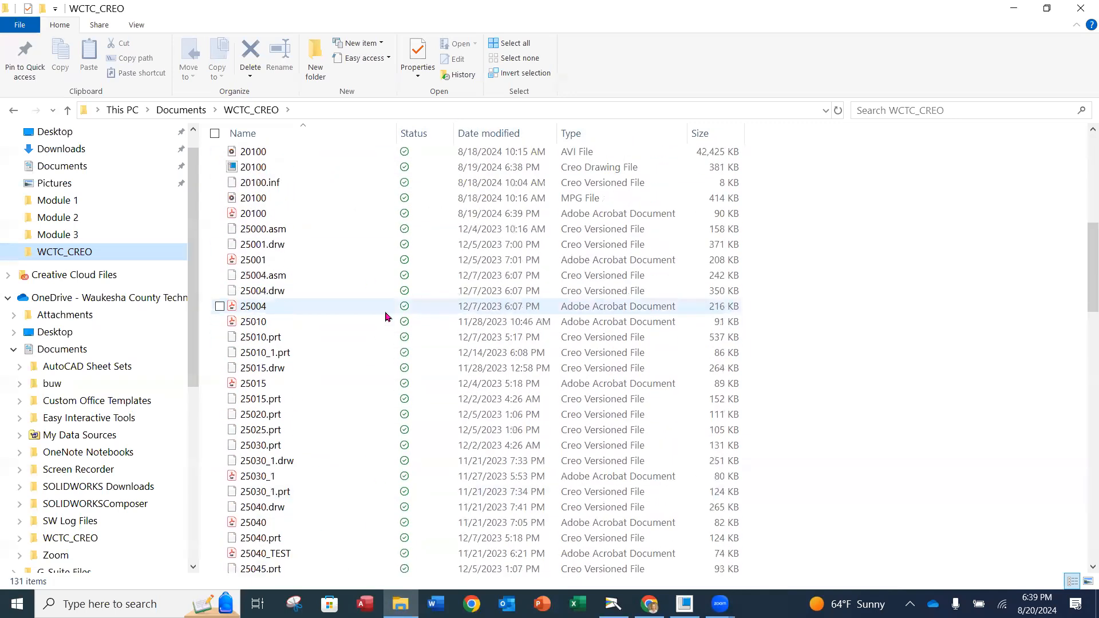
{"action": "scroll", "coordinate": [386, 316], "scroll_direction": "up", "scroll_amount": 9}
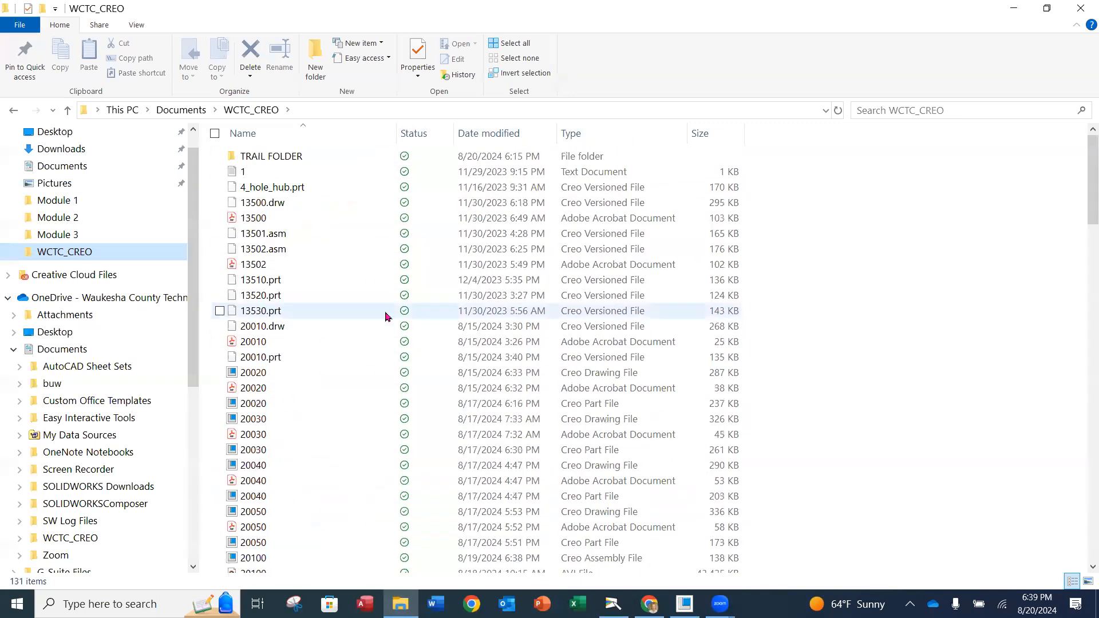
{"action": "left_click", "coordinate": [291, 136]}
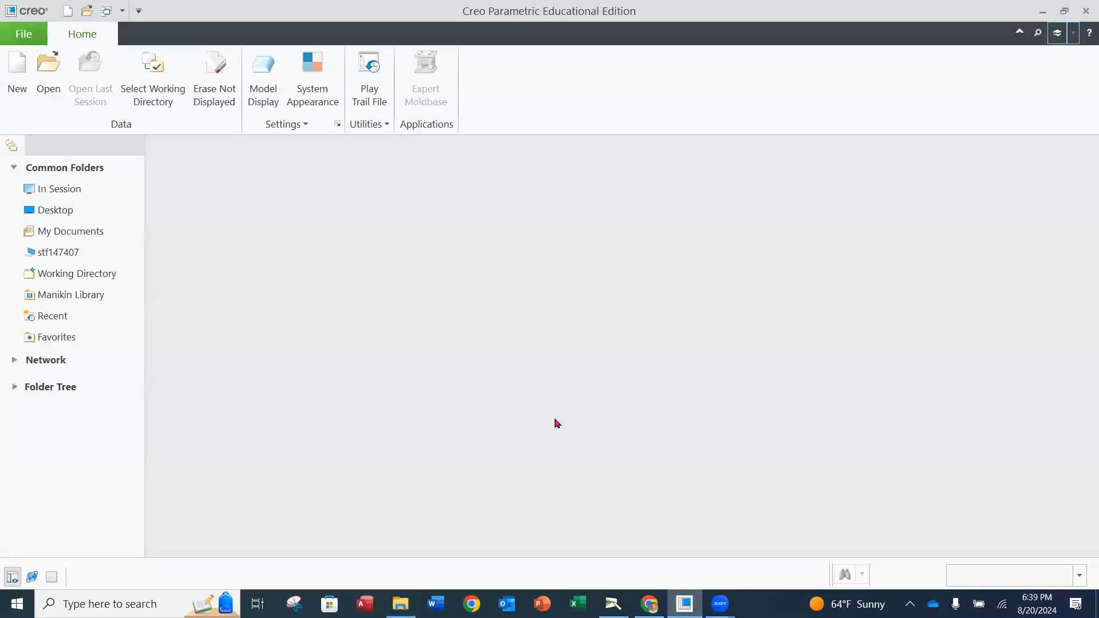
Show all files of WCTC_CREO in Creo's Select Working Directory dialog and capture a screenshot of it with the wctc border files listed
{"action": "left_click", "coordinate": [156, 94]}
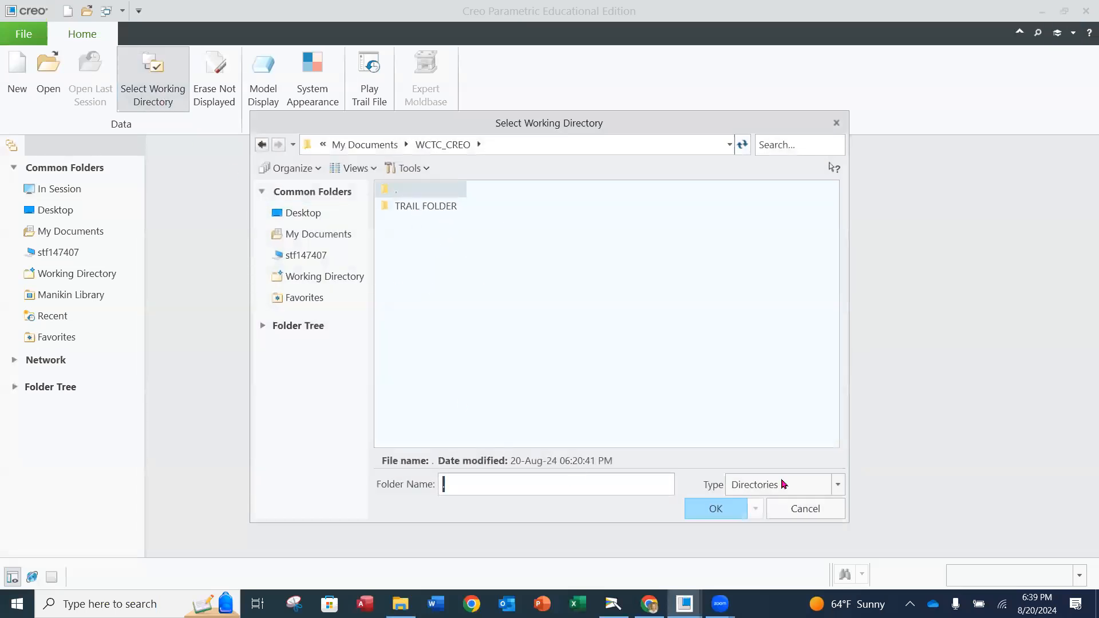
{"action": "left_click", "coordinate": [835, 487]}
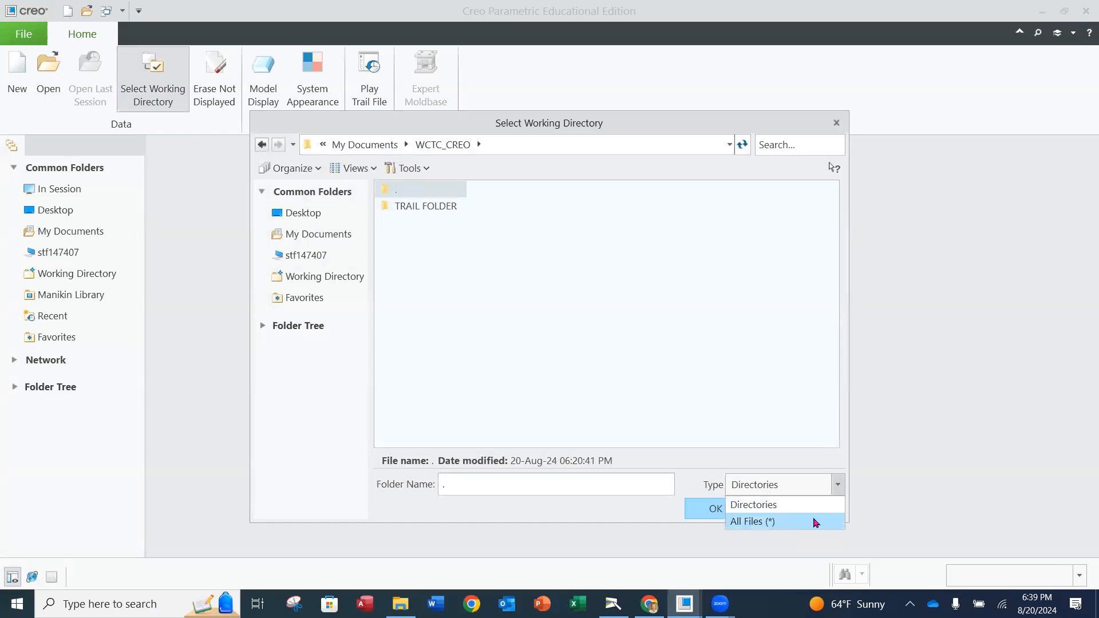
{"action": "left_click", "coordinate": [815, 520]}
{"action": "left_click_drag", "start_coordinate": [476, 441], "coordinate": [797, 441]}
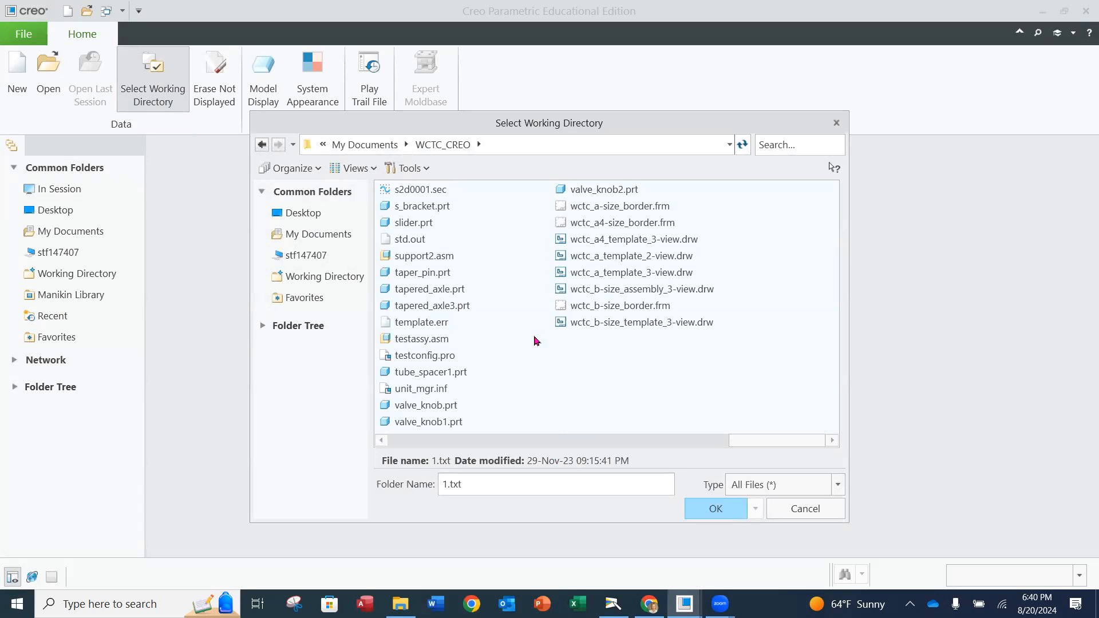
{"action": "key", "text": "super+shift+s"}
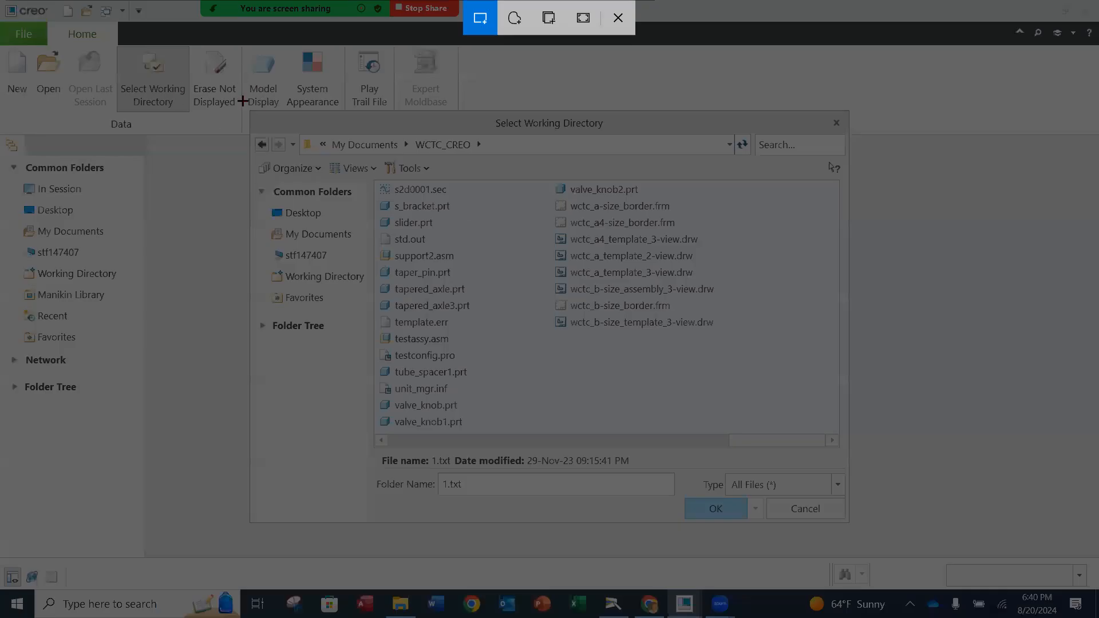
{"action": "left_click_drag", "start_coordinate": [277, 118], "coordinate": [864, 530]}
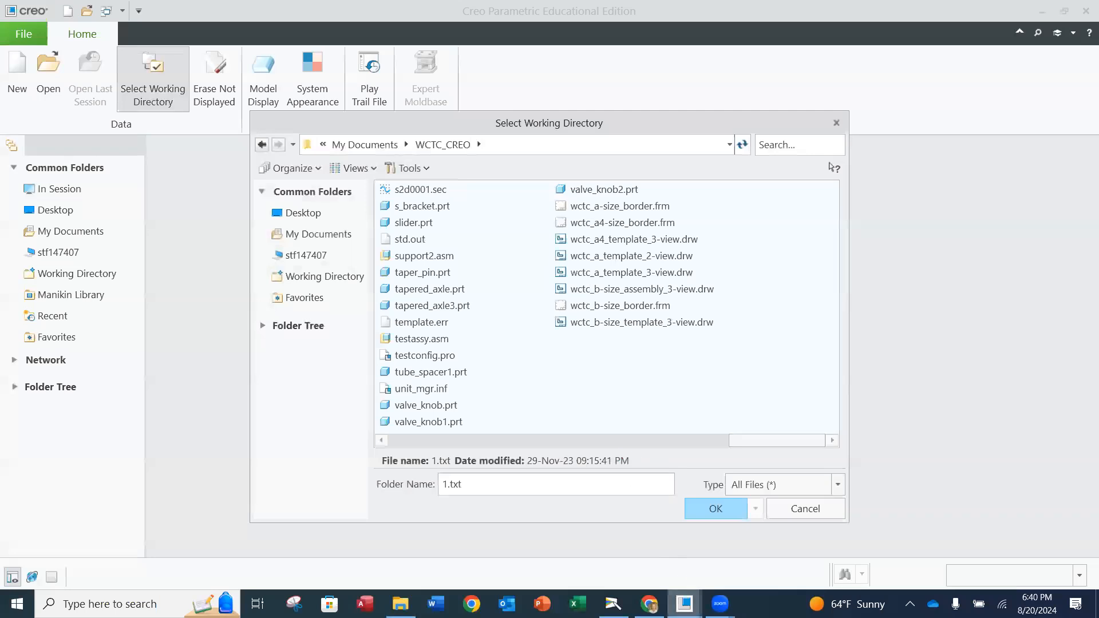
Switch to the Canvas course in Chrome, review the Mod 1 Pr Probs assignment in Module 1, and return to the module list
{"action": "left_click", "coordinate": [649, 603]}
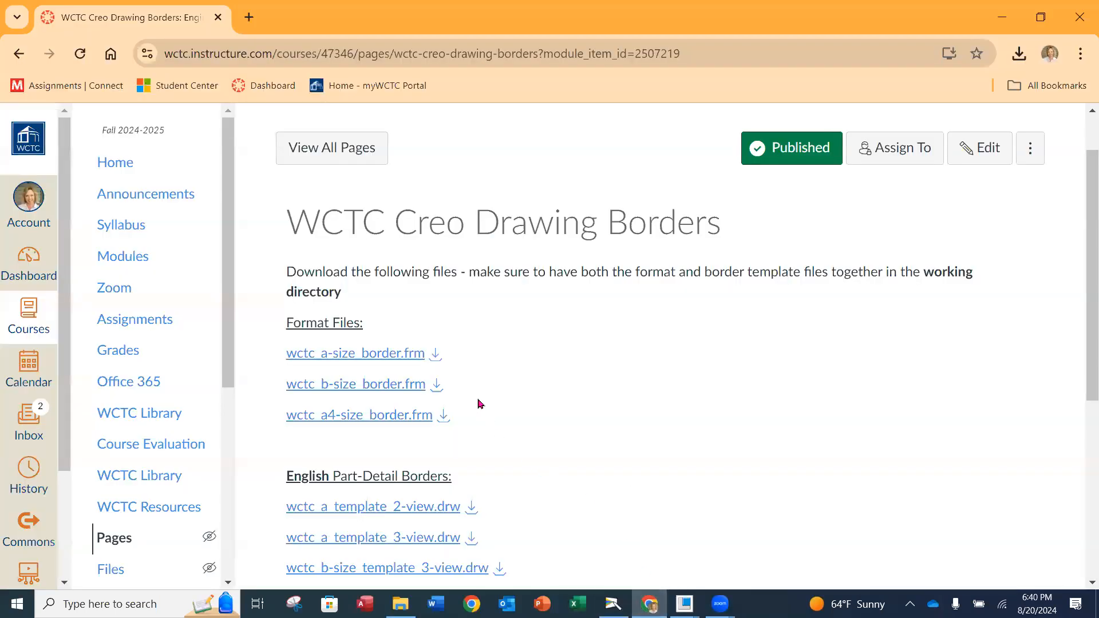
{"action": "left_click", "coordinate": [139, 259]}
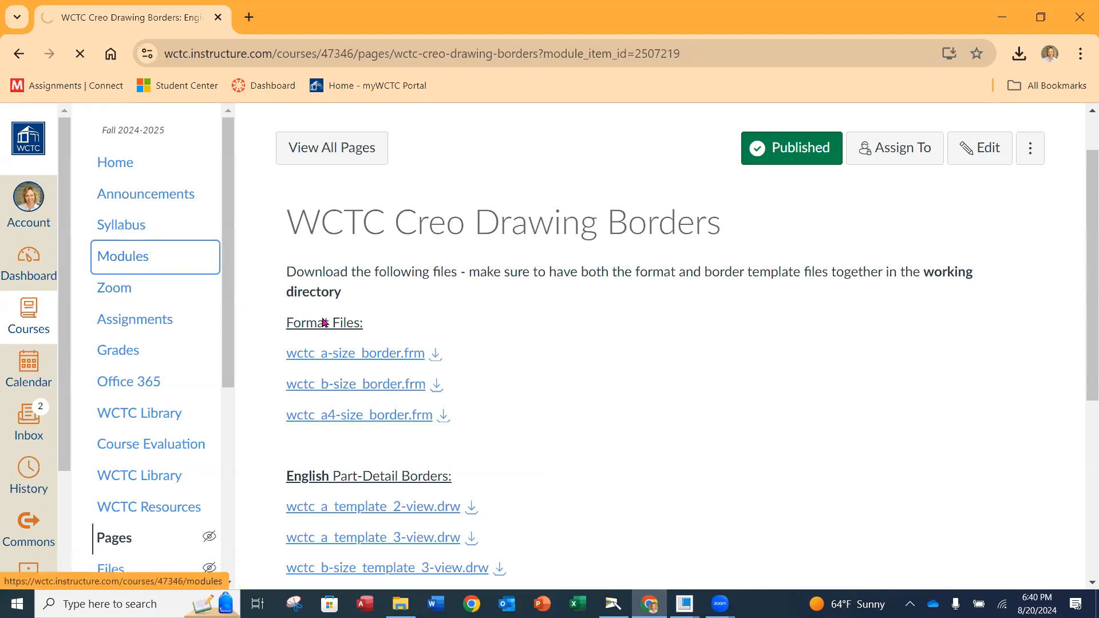
{"action": "scroll", "coordinate": [470, 370], "scroll_direction": "down", "scroll_amount": 10}
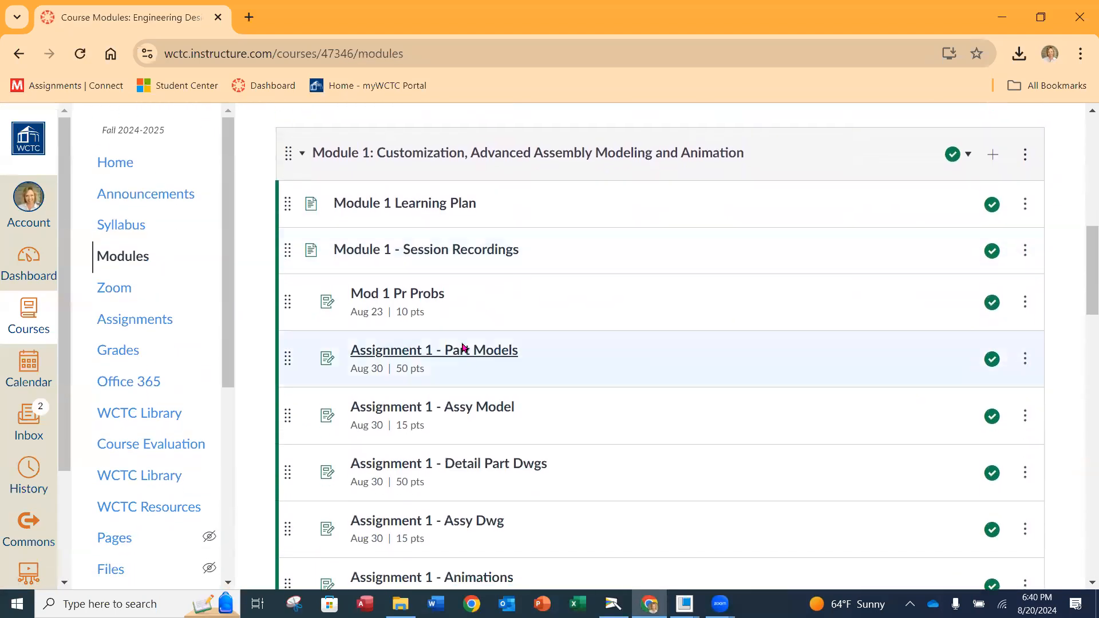
{"action": "left_click", "coordinate": [428, 301]}
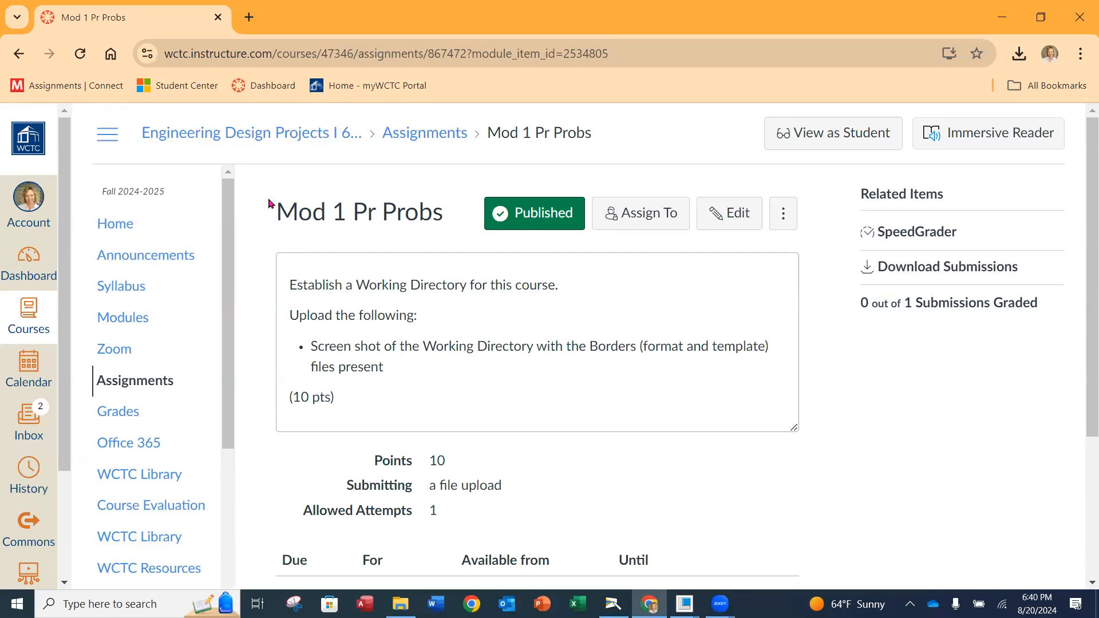
{"action": "left_click", "coordinate": [22, 54]}
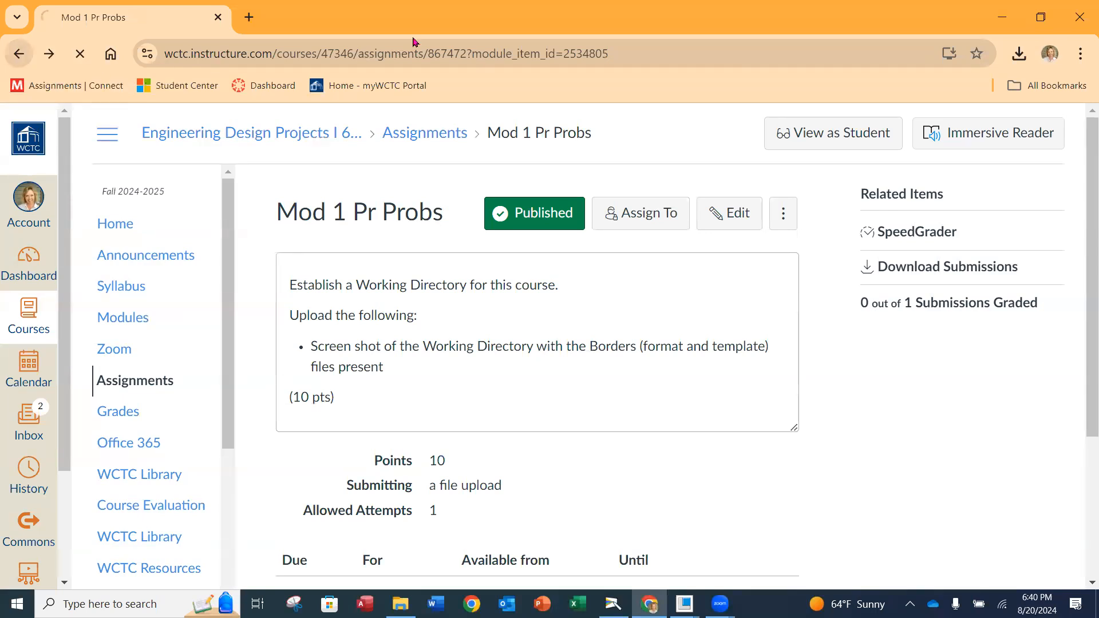